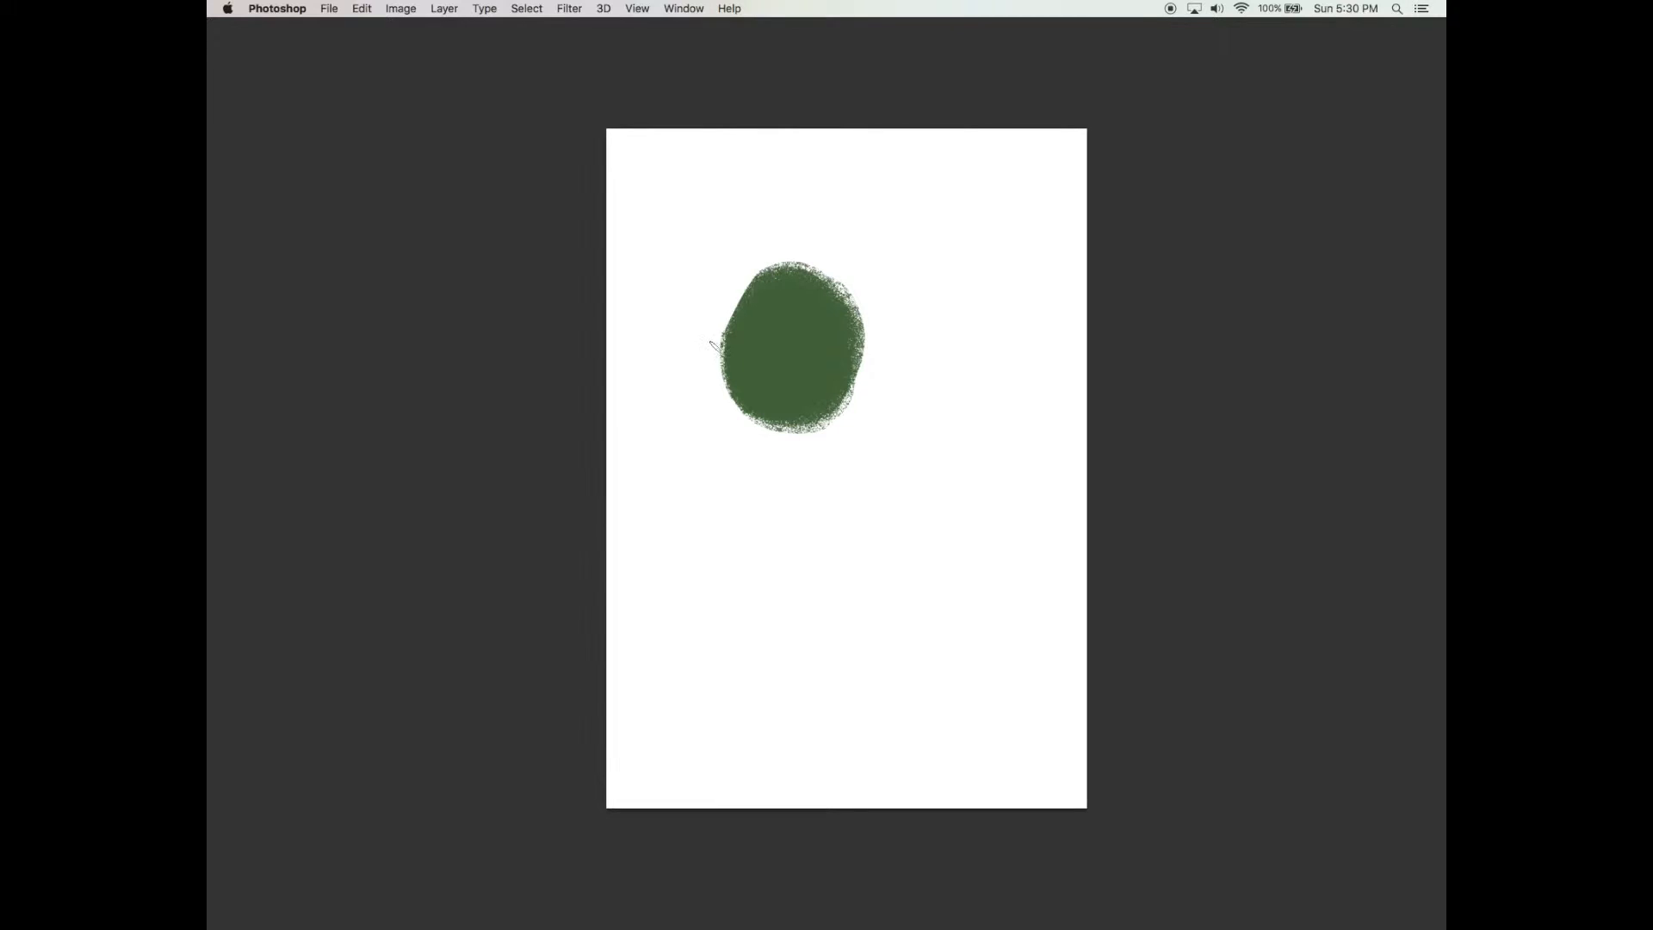
# Paint green brush strokes around the edges of the round foliage blob to rough up its outline
pyautogui.moveTo(723, 316)
pyautogui.mouseDown()
pyautogui.moveTo(725, 390)
pyautogui.moveTo(737, 367)
pyautogui.mouseUp()
pyautogui.moveTo(756, 261)
pyautogui.mouseDown()
pyautogui.moveTo(838, 236)
pyautogui.moveTo(822, 267)
pyautogui.moveTo(793, 260)
pyautogui.moveTo(831, 265)
pyautogui.moveTo(860, 284)
pyautogui.moveTo(815, 262)
pyautogui.moveTo(878, 307)
pyautogui.moveTo(852, 292)
pyautogui.moveTo(871, 367)
pyautogui.mouseUp()
pyautogui.moveTo(856, 297)
pyautogui.mouseDown()
pyautogui.moveTo(870, 385)
pyautogui.moveTo(858, 372)
pyautogui.moveTo(858, 390)
pyautogui.moveTo(743, 433)
pyautogui.moveTo(733, 416)
pyautogui.moveTo(850, 411)
pyautogui.moveTo(823, 446)
pyautogui.mouseUp()
pyautogui.press('space')
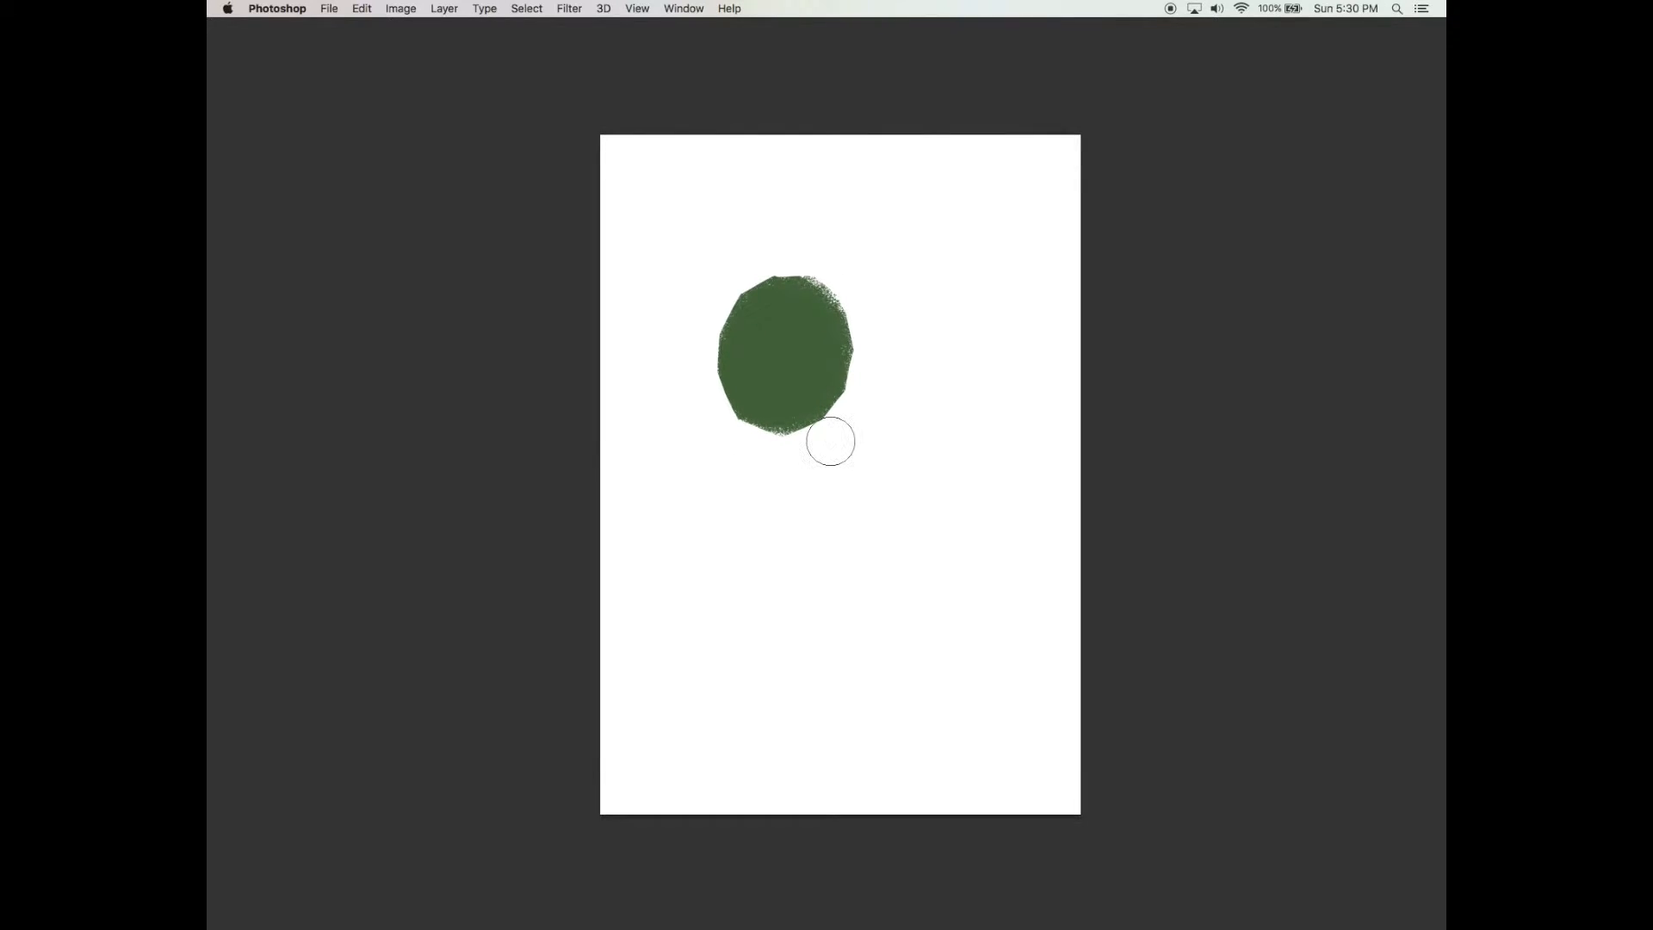
# Flatten the brush tip to a narrow angled ellipse and paint spiky strokes along the foliage's left edge
pyautogui.press('Tab')
pyautogui.click(926, 102)
pyautogui.moveTo(1111, 259); pyautogui.dragTo(1103, 278)
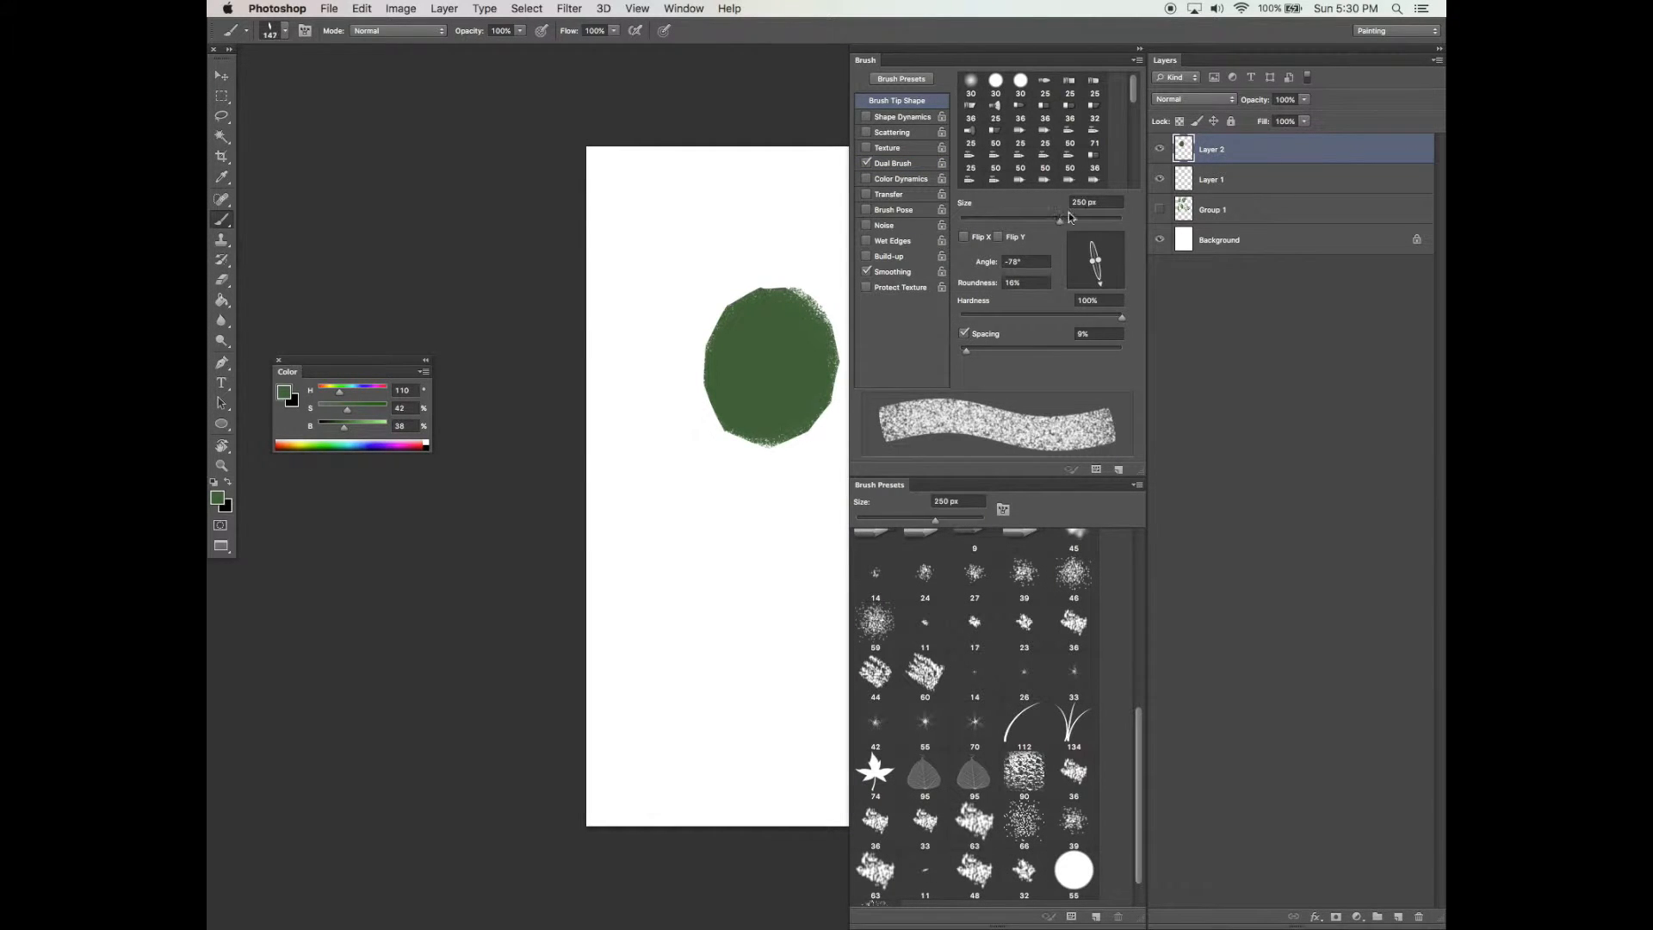
pyautogui.press('Tab')
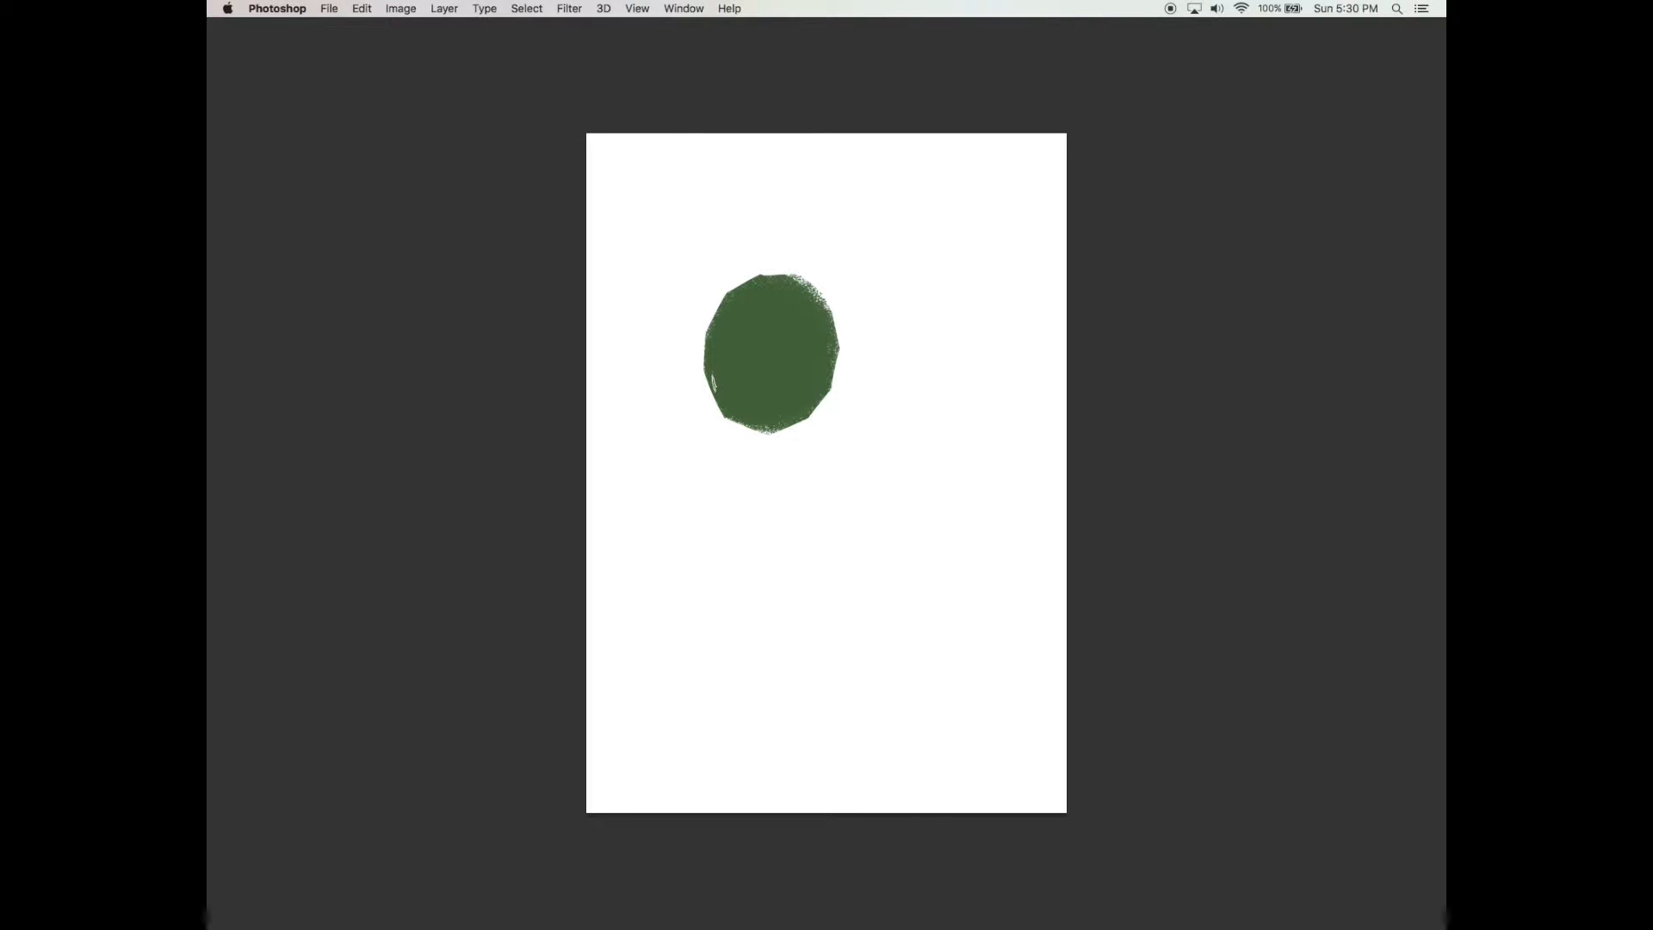
pyautogui.moveTo(704, 353)
pyautogui.mouseDown()
pyautogui.moveTo(720, 411)
pyautogui.moveTo(712, 399)
pyautogui.mouseUp()
pyautogui.scroll(2, 808, 391)
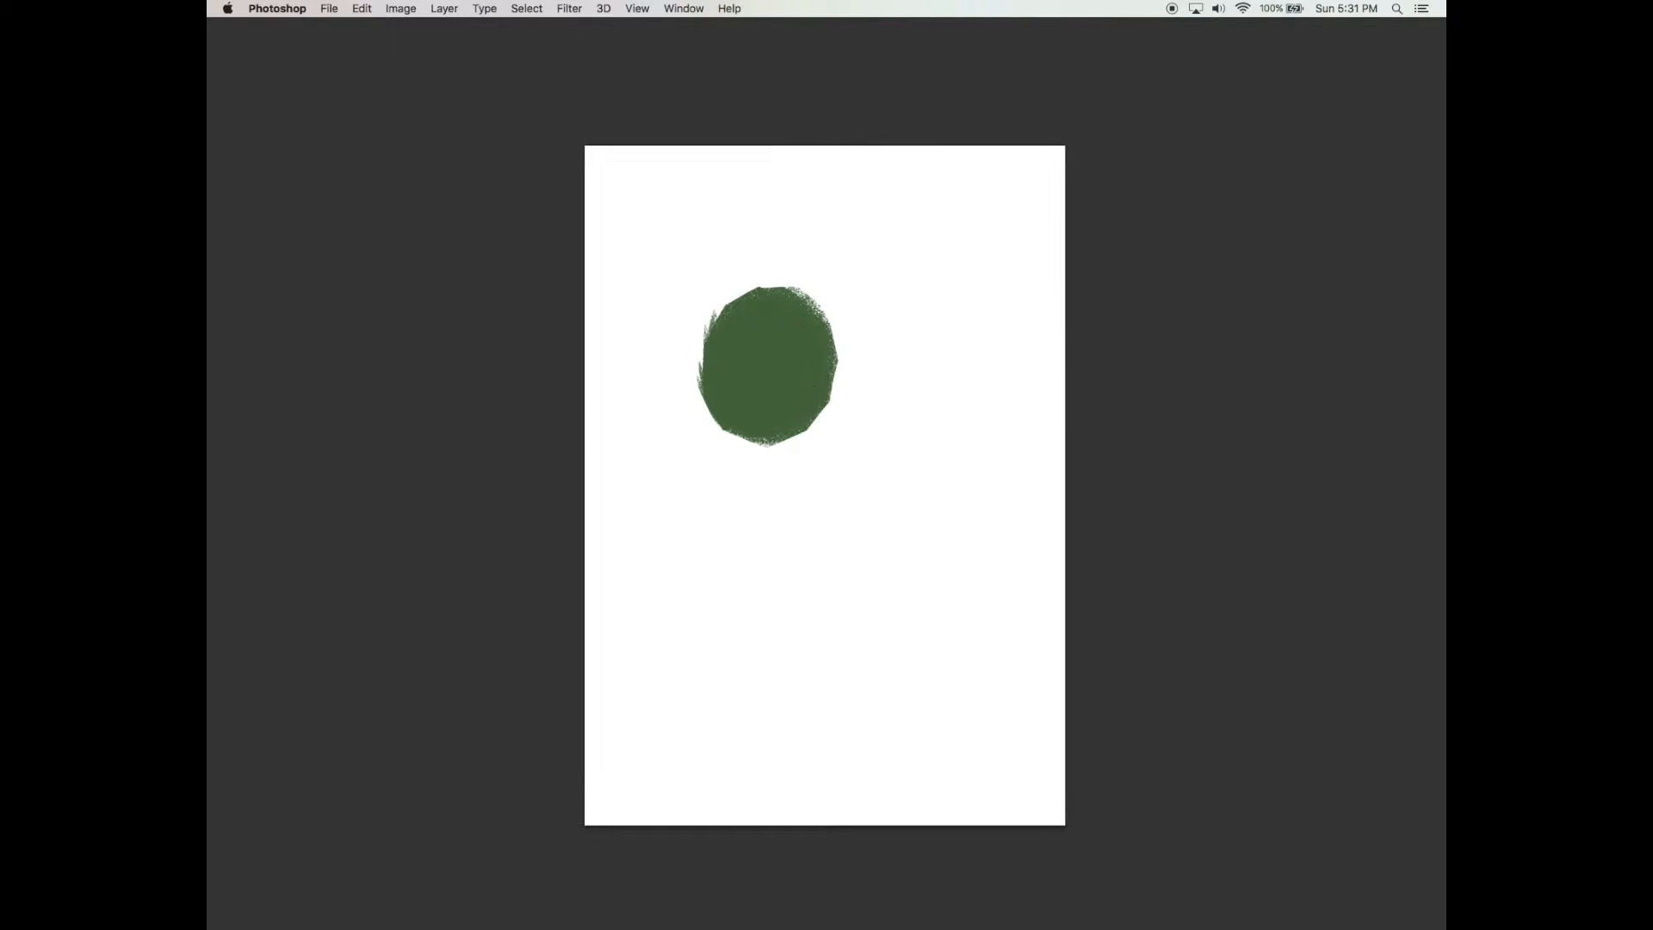
# Paint a spiky upward stroke along the foliage's right edge
pyautogui.press('Tab')
pyautogui.press('Tab')
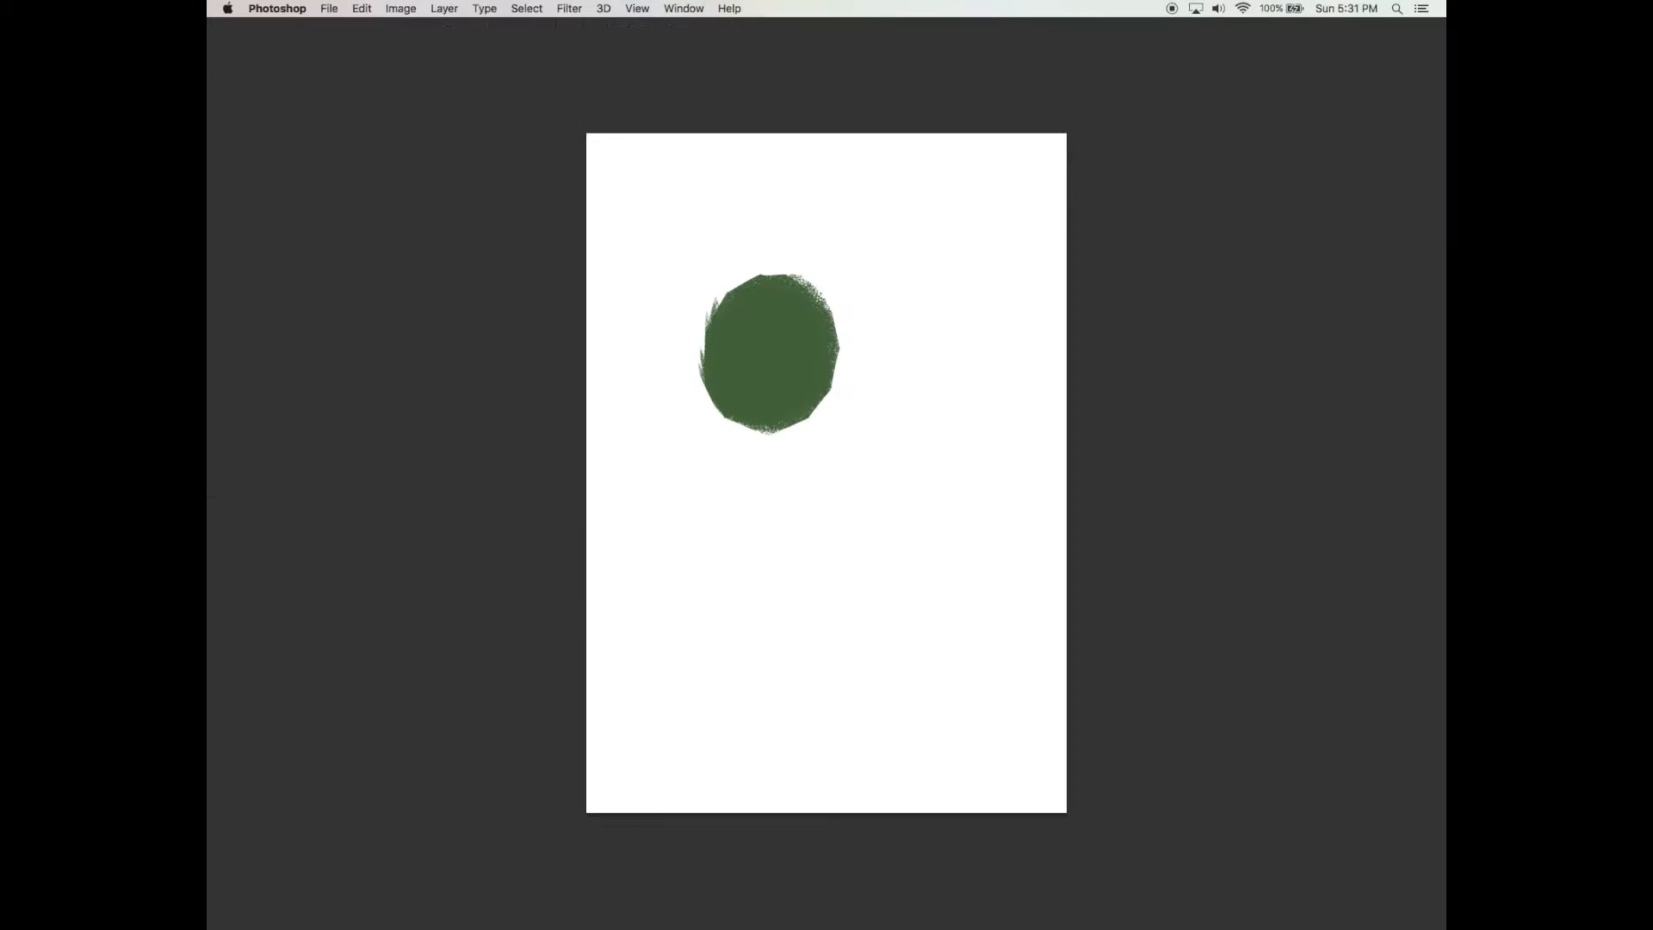
pyautogui.moveTo(808, 418)
pyautogui.mouseDown()
pyautogui.moveTo(841, 366)
pyautogui.moveTo(835, 294)
pyautogui.mouseUp()
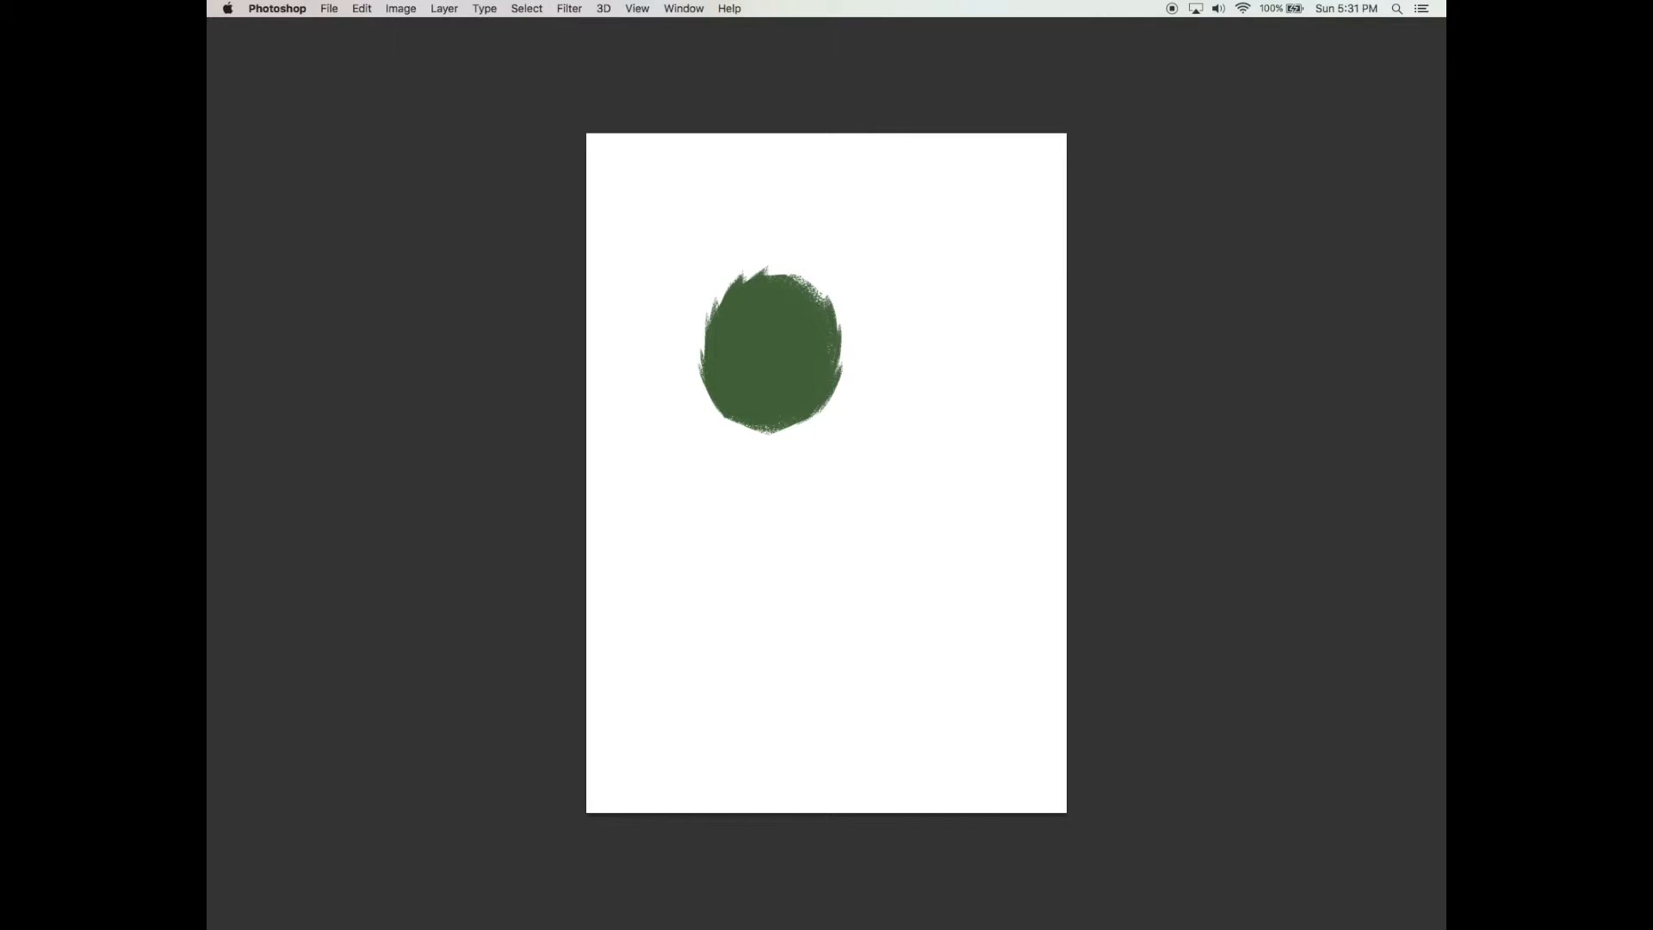
# Tilt the brush tip to about -57° at 60 px and paint spiky tips along the top of the foliage
pyautogui.press('Tab')
pyautogui.click(1111, 285)
pyautogui.press('Tab')
pyautogui.scroll(2, 840, 378)
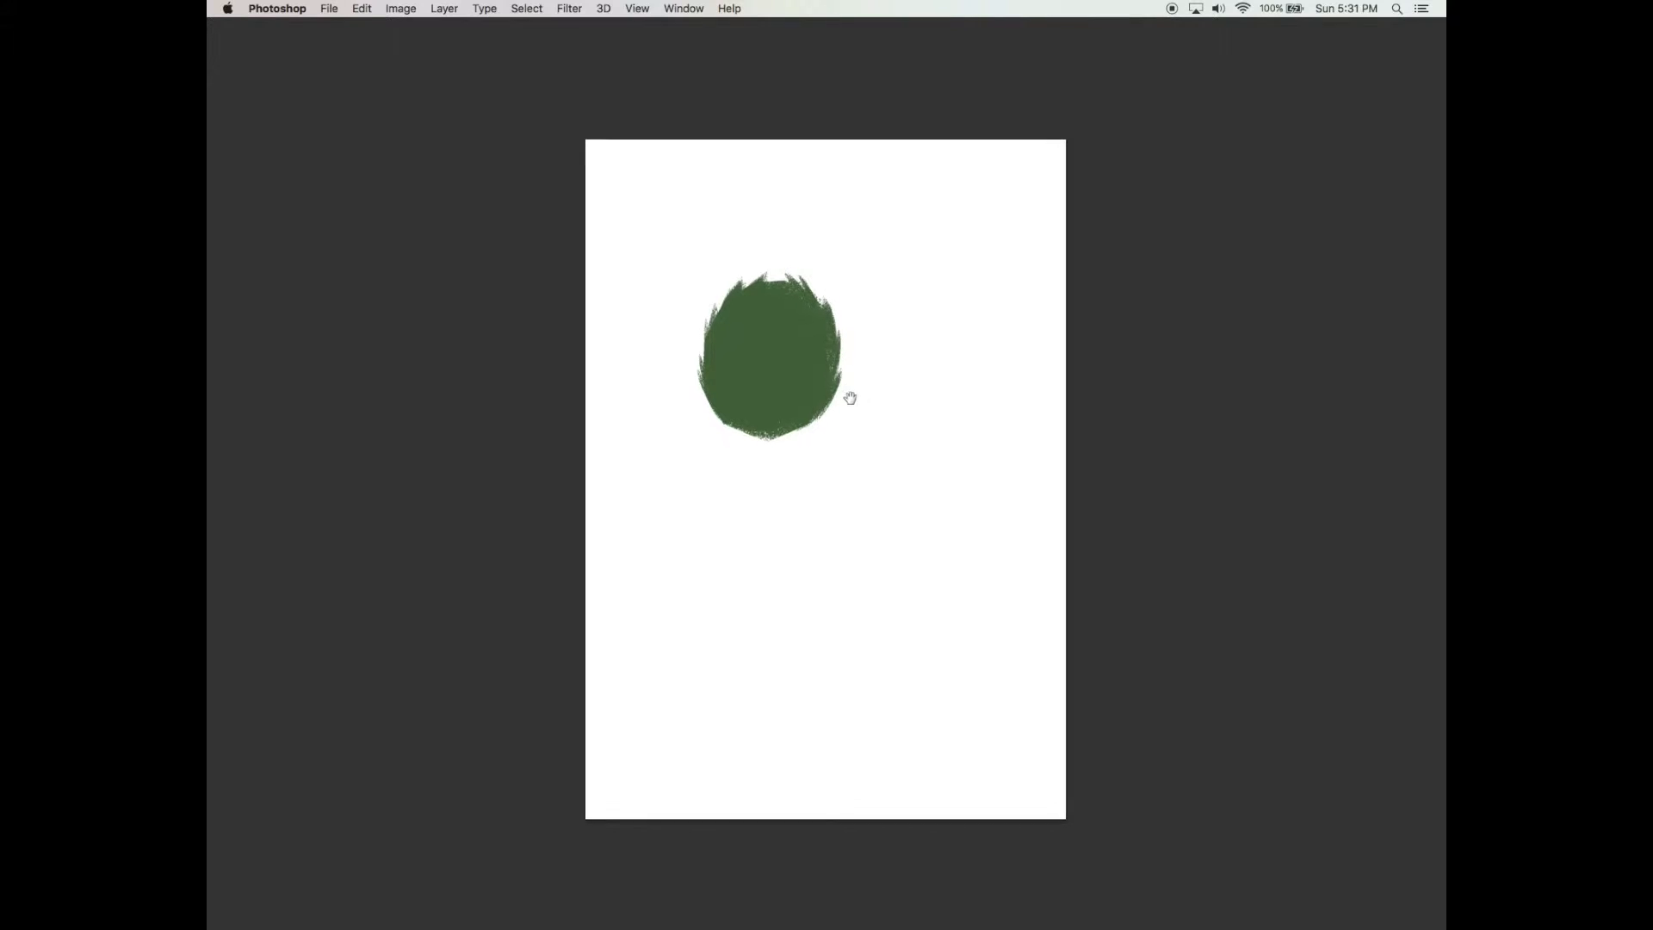
pyautogui.press('Tab')
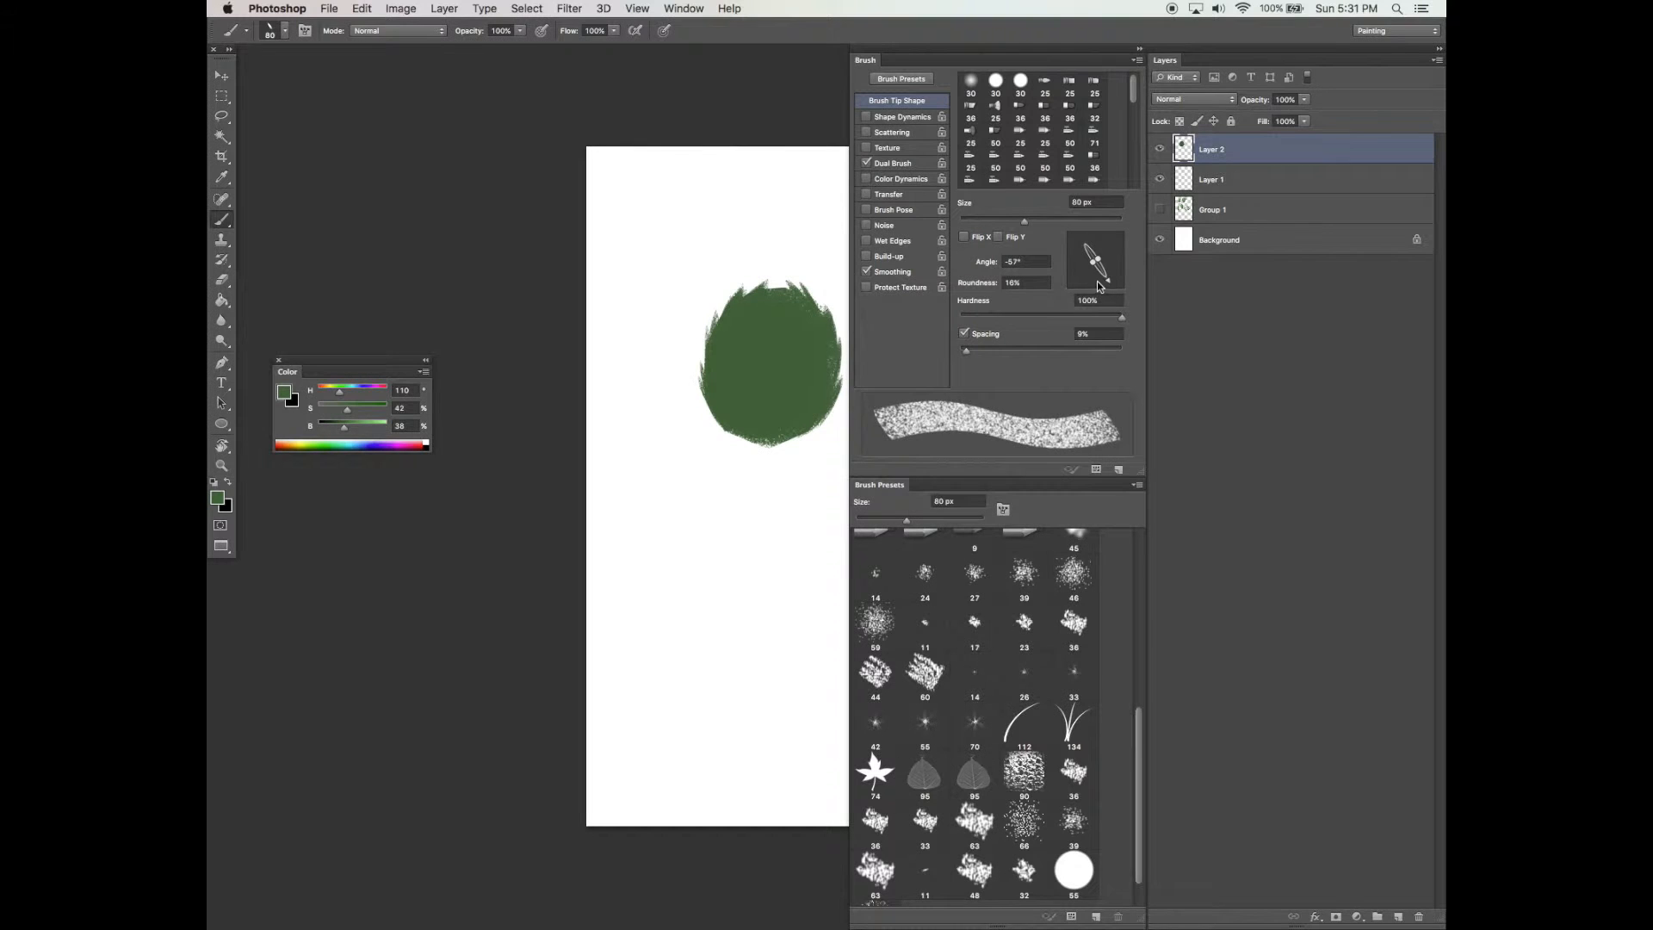
pyautogui.press('Tab')
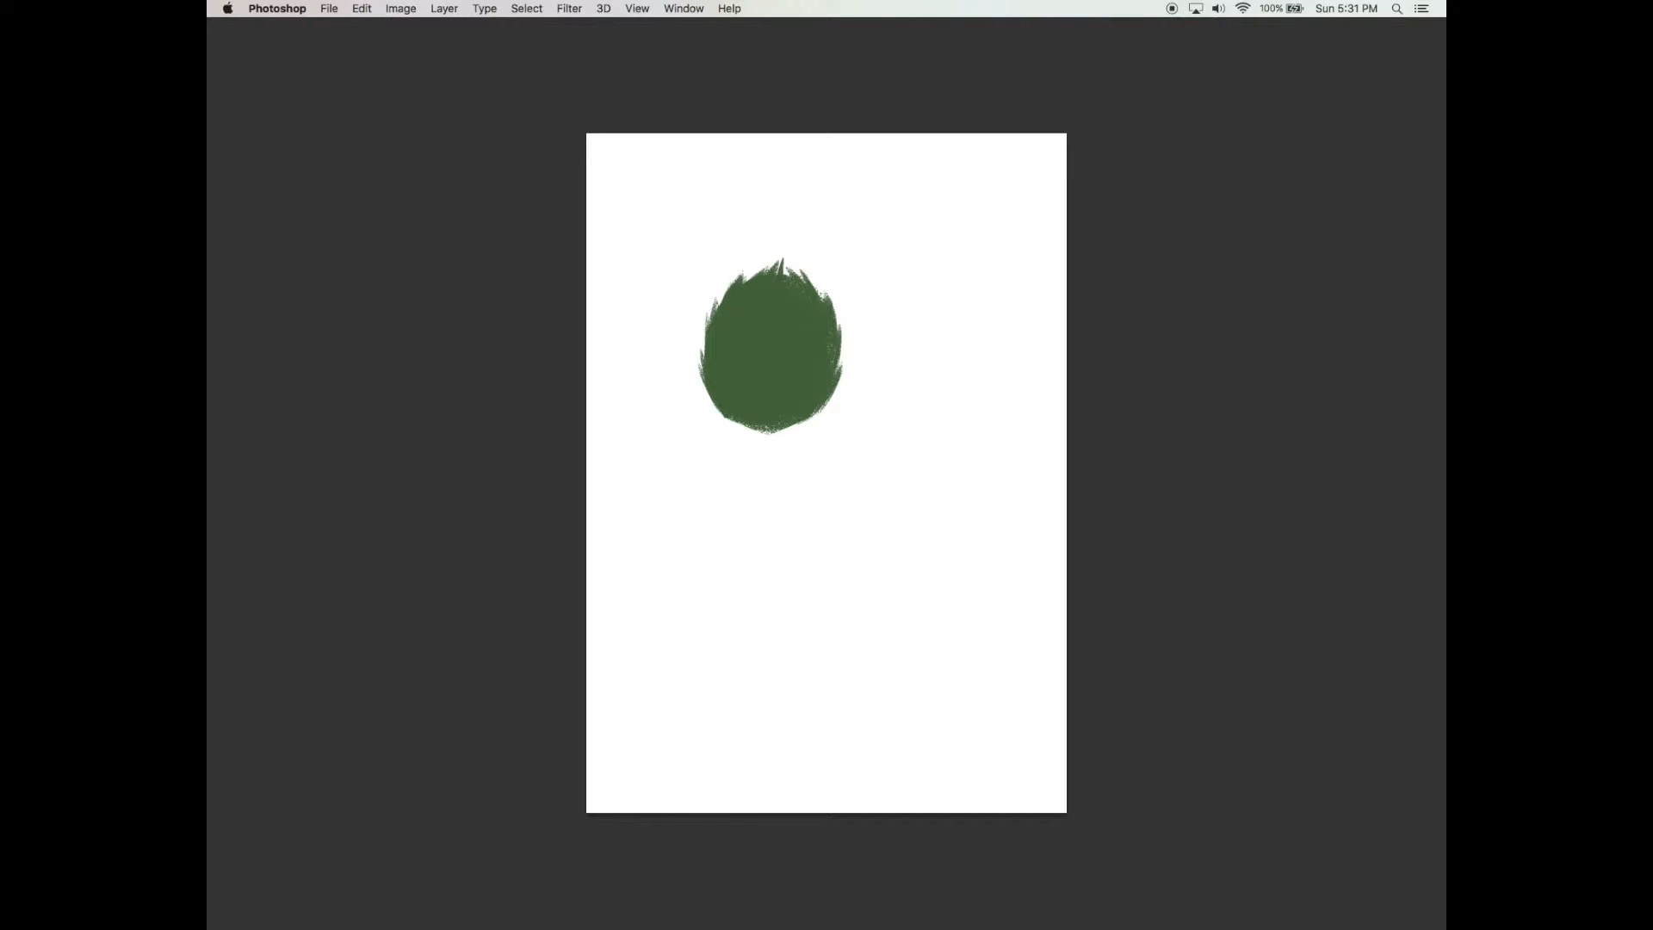
pyautogui.moveTo(743, 283); pyautogui.dragTo(753, 268)
# Select Layer 2 and create a new layer above it for shading
pyautogui.press('Tab')
pyautogui.keyDown('super'); pyautogui.click(1188, 149); pyautogui.keyUp('super')
pyautogui.click(1398, 916)
# Set the brush to about 189 px with a fully round tip at a -70° angle
pyautogui.moveTo(1065, 221); pyautogui.dragTo(1089, 218)
pyautogui.click(894, 164)
pyautogui.click(897, 101)
pyautogui.moveTo(1093, 278); pyautogui.dragTo(1012, 312)
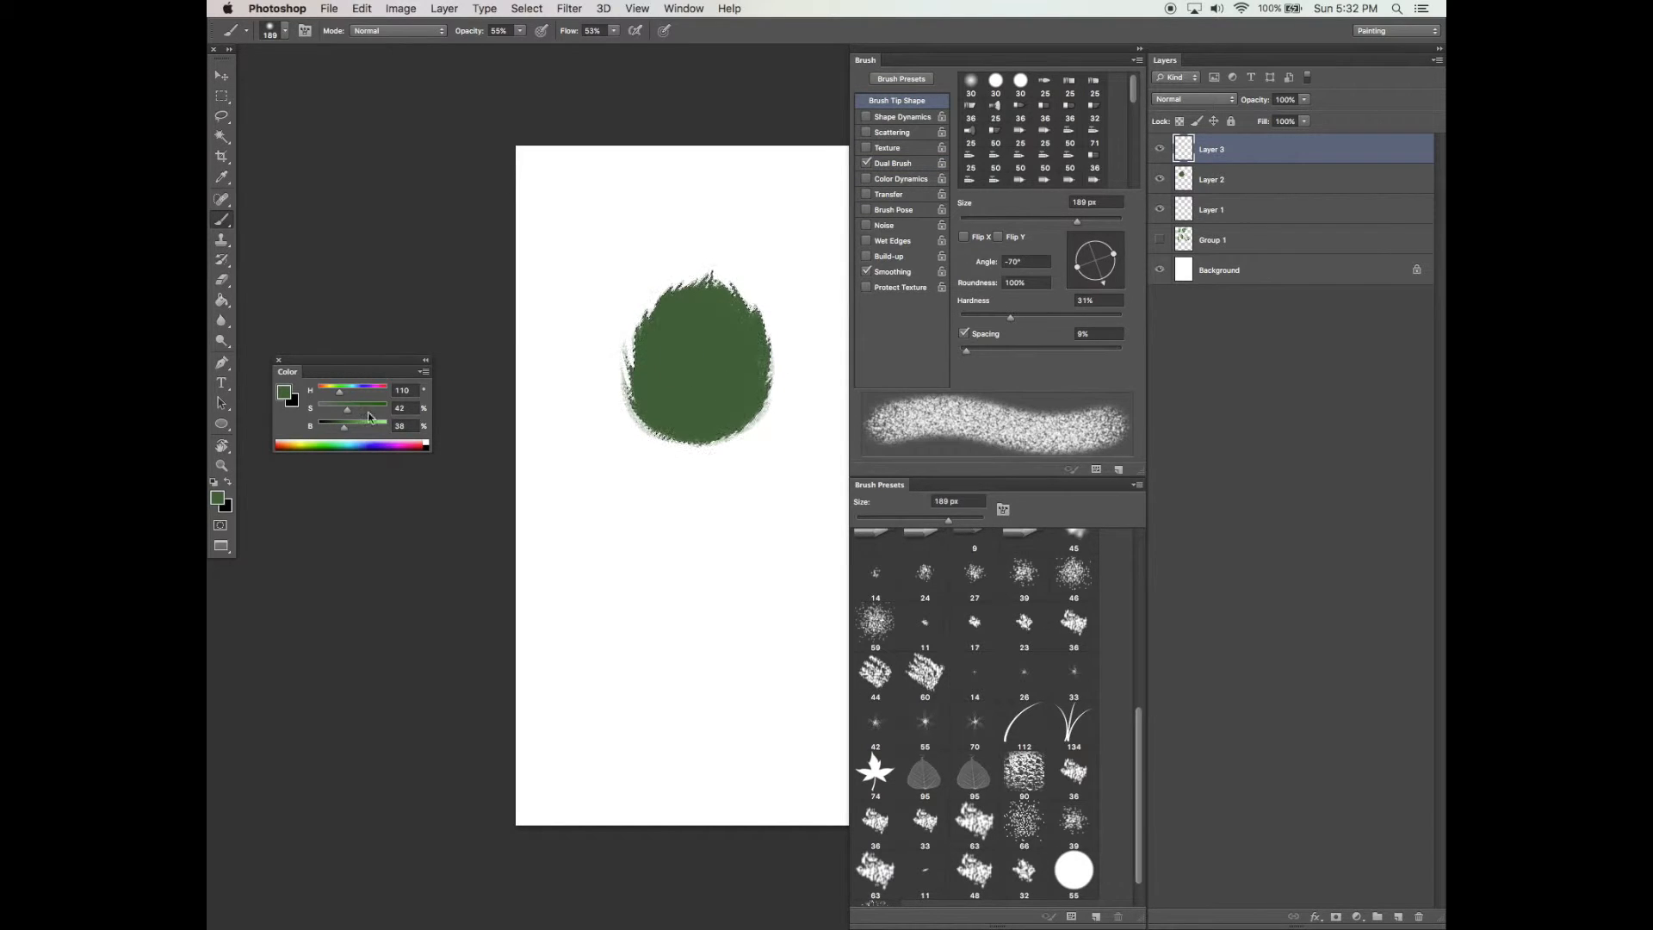
pyautogui.press('Tab')
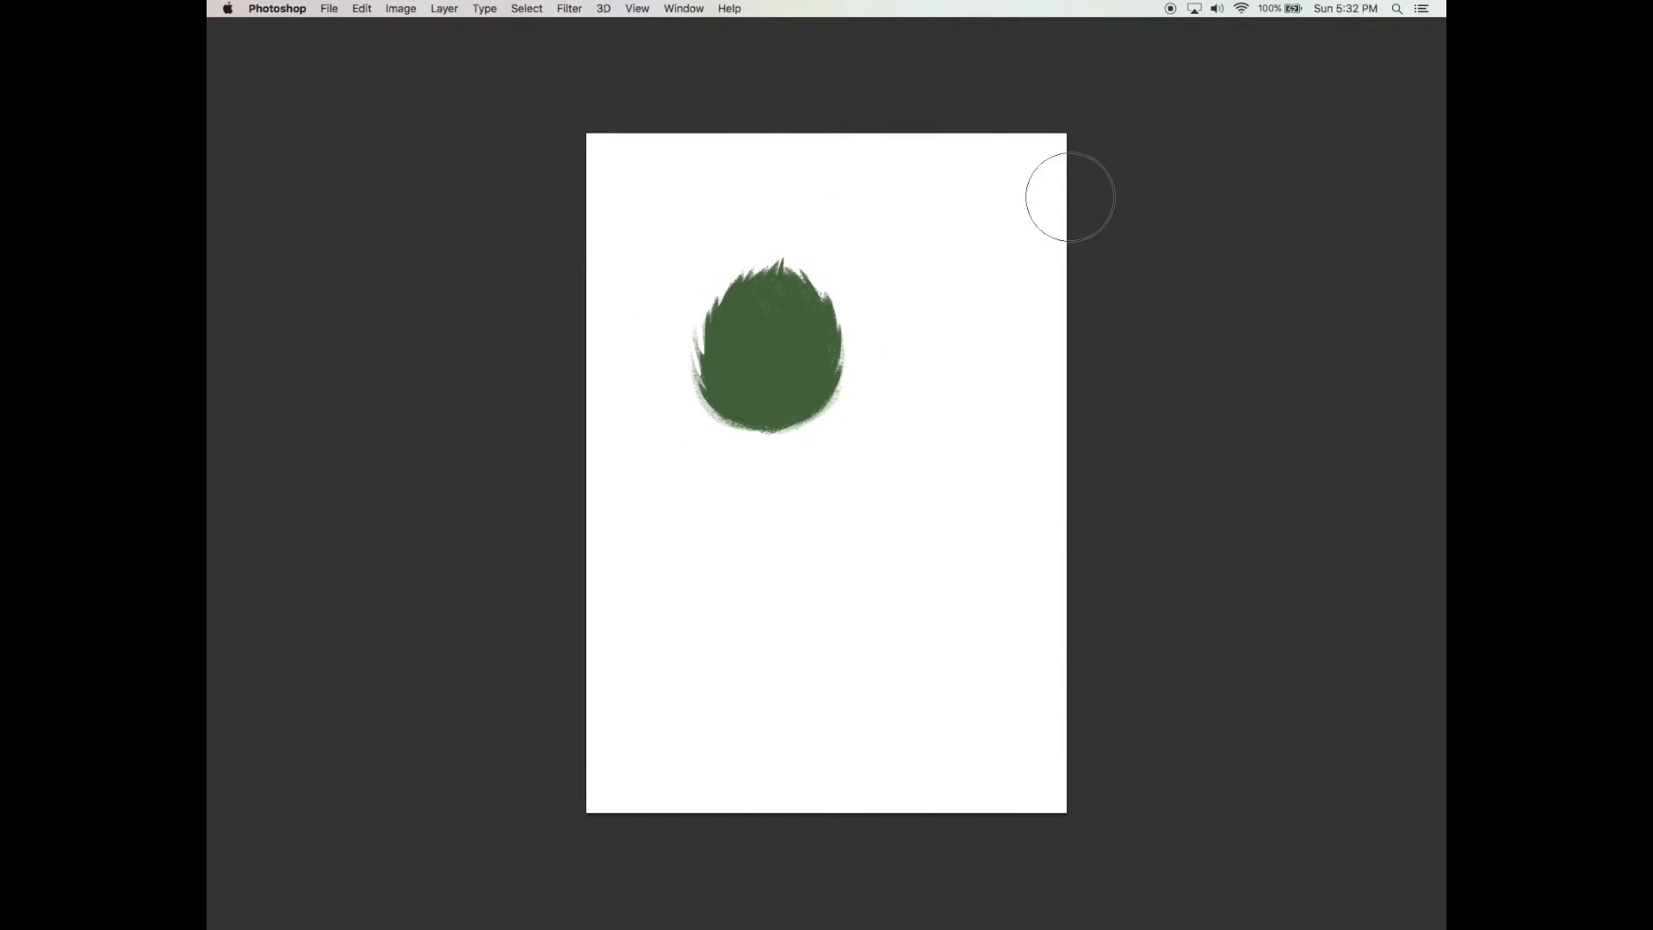
# Enlarge the brush to about 298 px and paint lighter green shading over the foliage
pyautogui.press('Tab')
pyautogui.moveTo(1092, 221); pyautogui.dragTo(1090, 221)
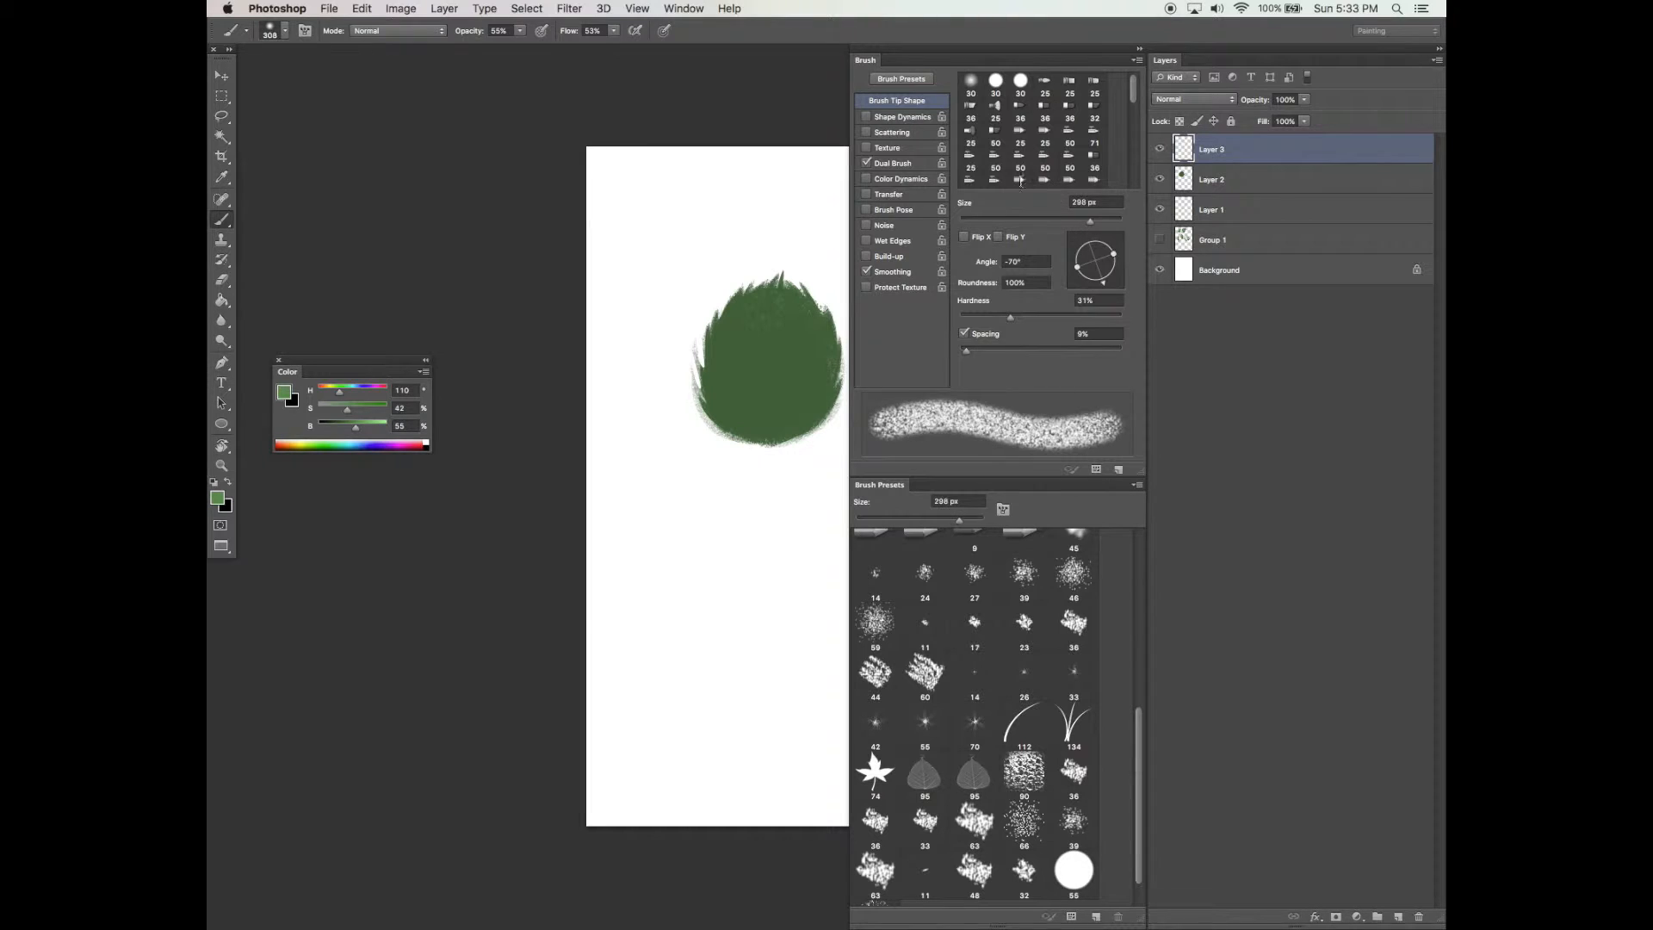
pyautogui.click(1021, 181)
pyautogui.press('Tab')
pyautogui.moveTo(767, 263)
pyautogui.mouseDown()
pyautogui.moveTo(751, 363)
pyautogui.moveTo(756, 279)
pyautogui.moveTo(709, 352)
pyautogui.moveTo(768, 271)
pyautogui.moveTo(774, 316)
pyautogui.moveTo(781, 271)
pyautogui.moveTo(819, 338)
pyautogui.moveTo(818, 294)
pyautogui.moveTo(814, 390)
pyautogui.moveTo(762, 306)
pyautogui.moveTo(734, 397)
pyautogui.moveTo(744, 298)
pyautogui.moveTo(735, 398)
pyautogui.moveTo(760, 354)
pyautogui.moveTo(798, 358)
pyautogui.moveTo(795, 391)
pyautogui.moveTo(821, 357)
pyautogui.moveTo(773, 391)
pyautogui.moveTo(728, 322)
pyautogui.moveTo(759, 253)
pyautogui.moveTo(747, 322)
pyautogui.moveTo(729, 295)
pyautogui.moveTo(723, 399)
pyautogui.moveTo(723, 320)
pyautogui.moveTo(727, 417)
pyautogui.moveTo(744, 408)
pyautogui.moveTo(743, 324)
pyautogui.moveTo(785, 258)
pyautogui.moveTo(821, 322)
pyautogui.moveTo(817, 433)
pyautogui.mouseUp()
pyautogui.moveTo(814, 511); pyautogui.dragTo(810, 513)
# Switch to the Eraser tool
pyautogui.press('v')
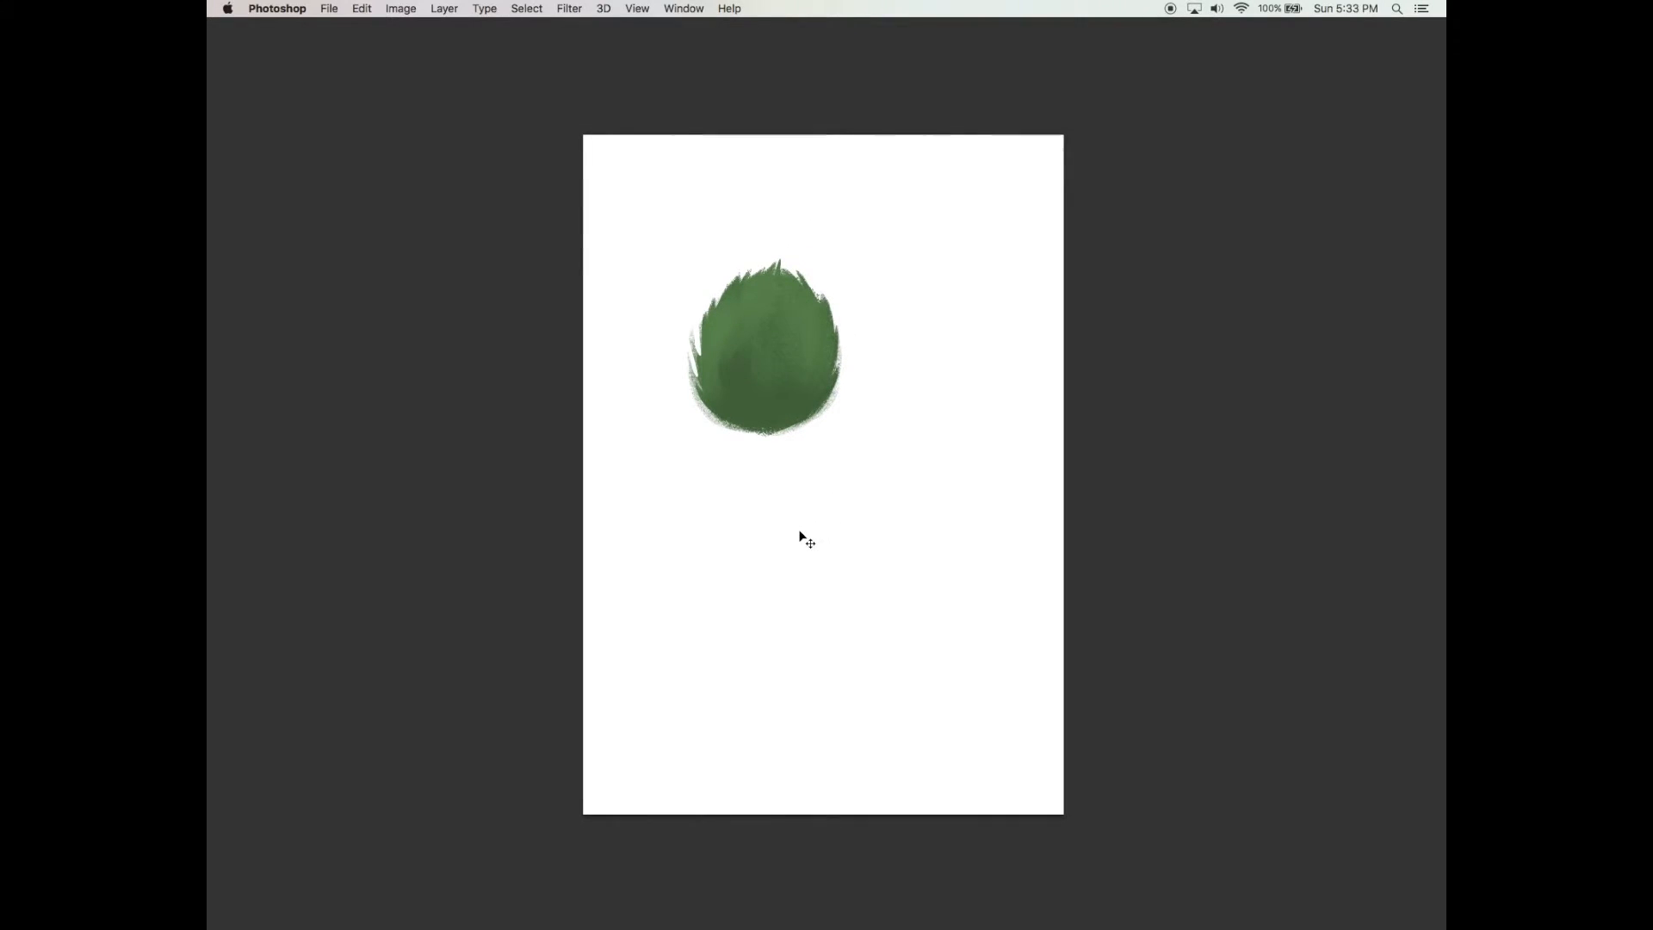
pyautogui.press('Tab')
pyautogui.moveTo(797, 539); pyautogui.dragTo(787, 544)
pyautogui.press('e')
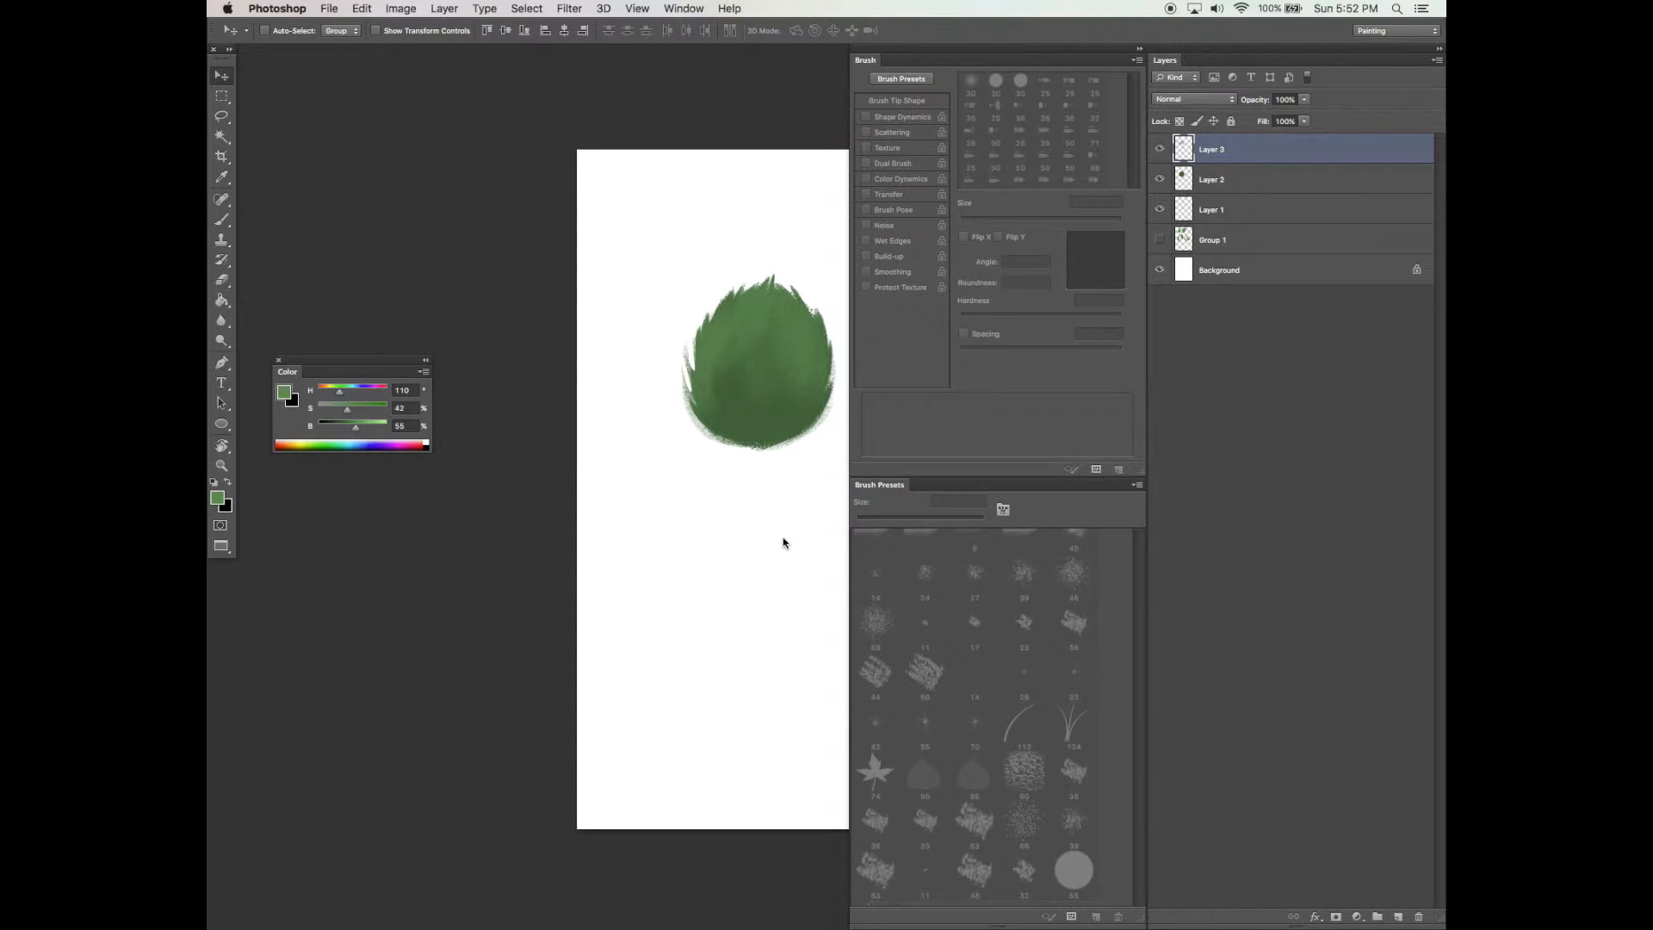
pyautogui.press('Tab')
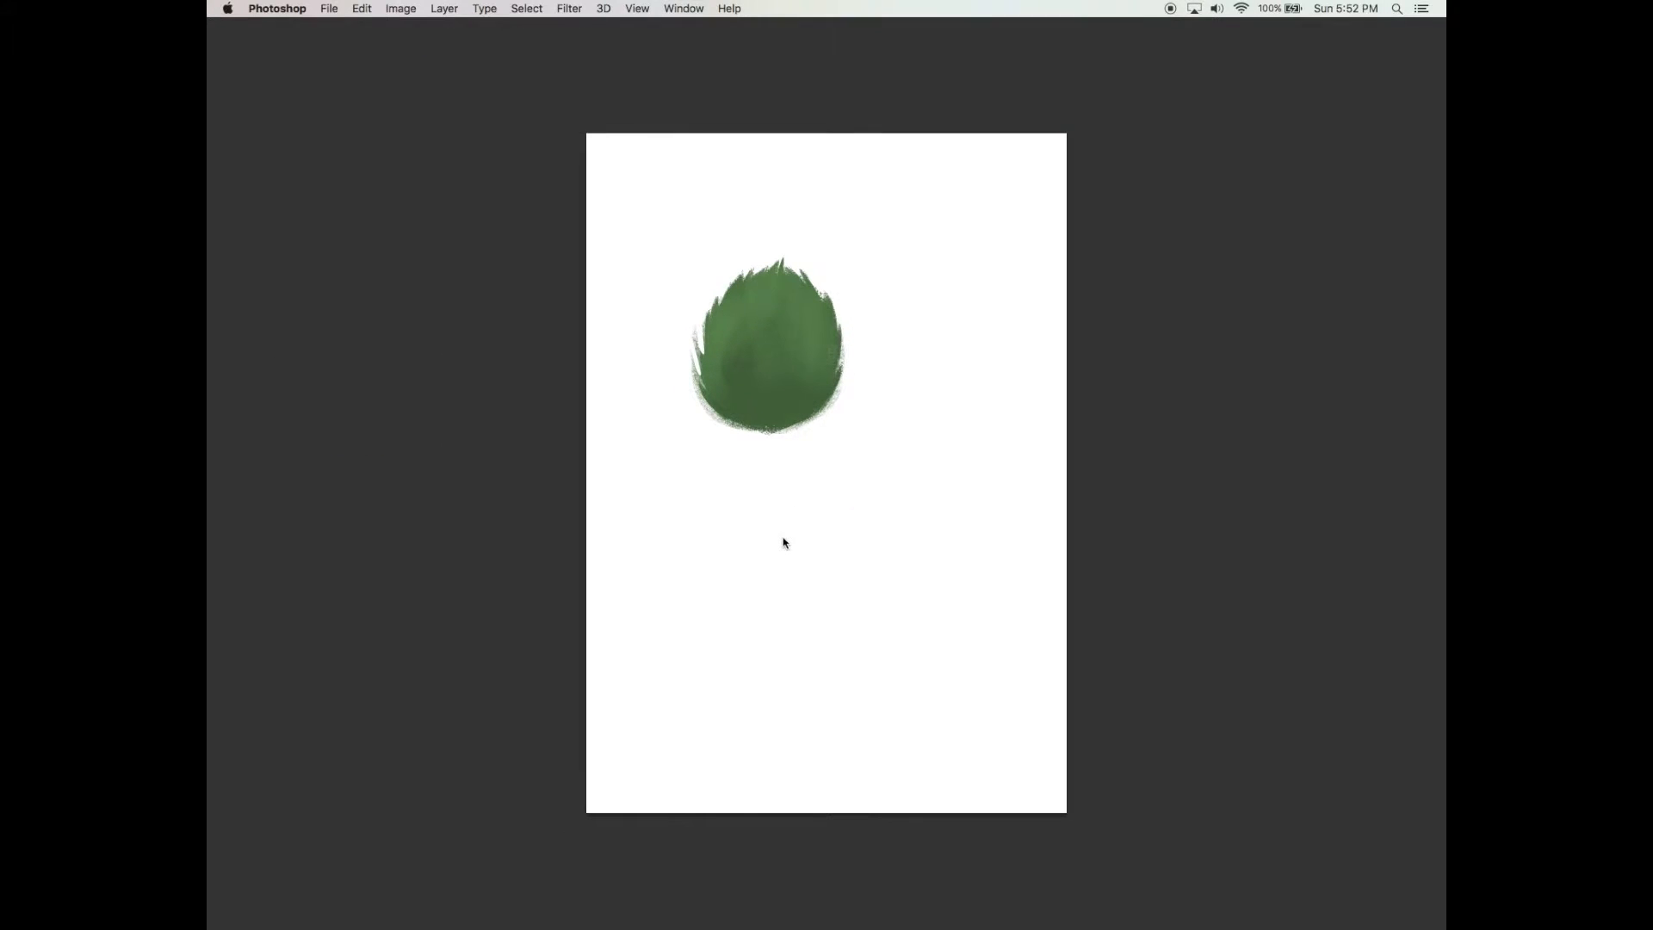
pyautogui.press('Tab')
pyautogui.press('e')
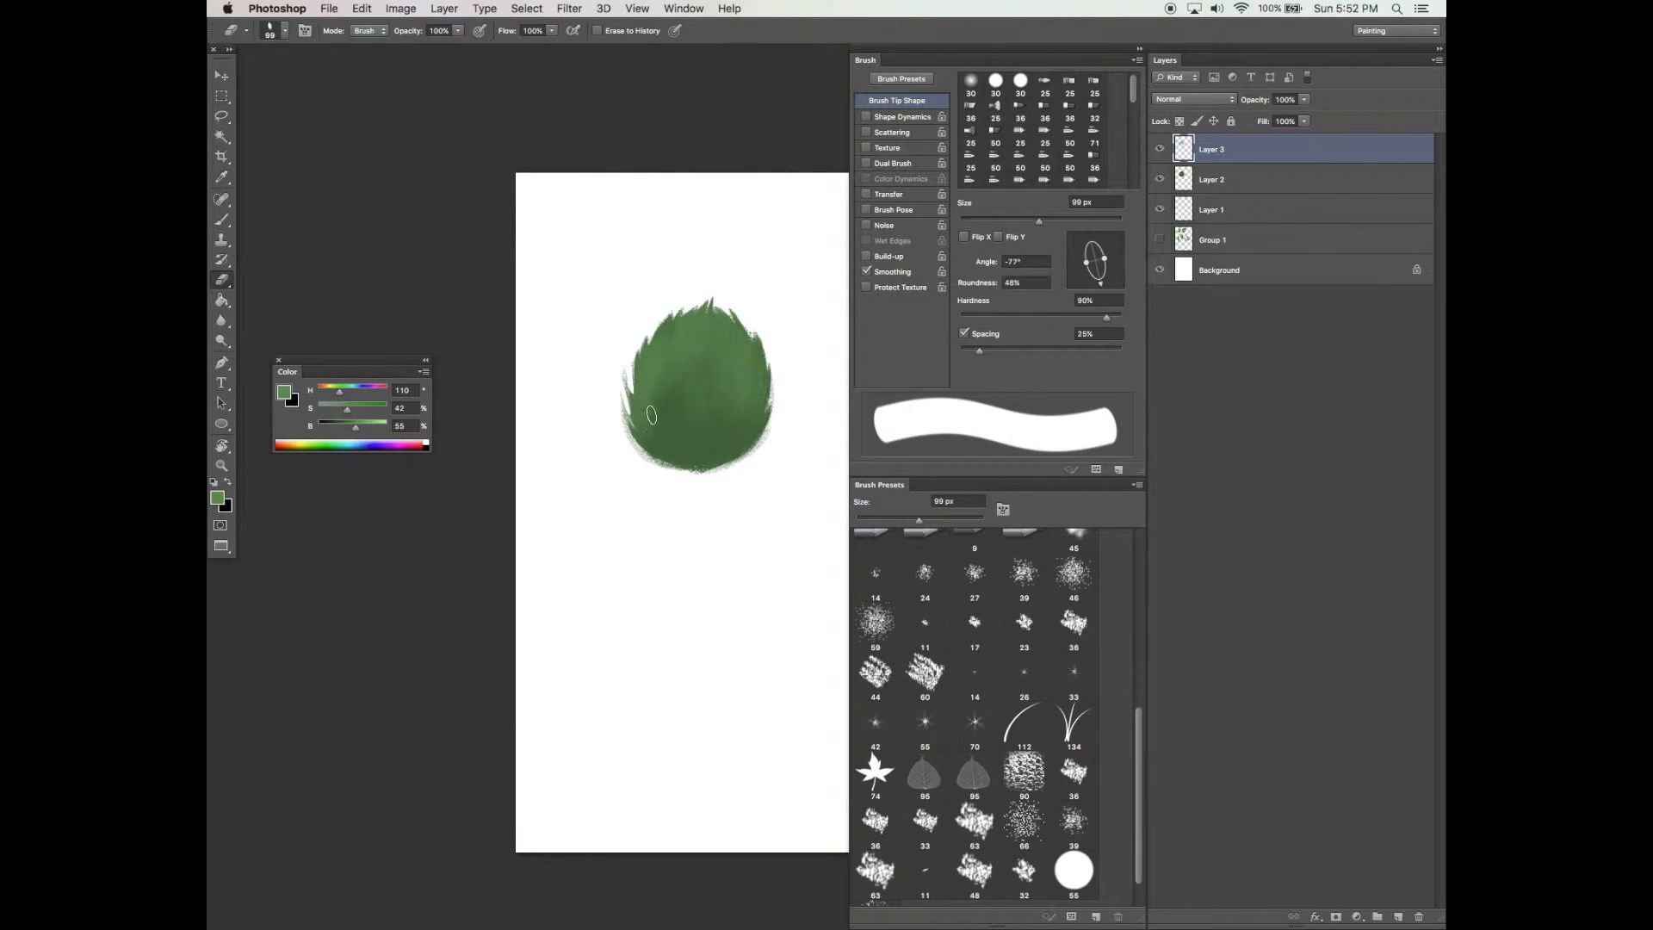
# Erase a stroke across the lower foliage, then undo it and step back through the recent history
pyautogui.moveTo(666, 449)
pyautogui.mouseDown()
pyautogui.moveTo(652, 394)
pyautogui.moveTo(670, 423)
pyautogui.moveTo(676, 379)
pyautogui.moveTo(657, 411)
pyautogui.moveTo(673, 444)
pyautogui.moveTo(667, 406)
pyautogui.moveTo(673, 431)
pyautogui.moveTo(693, 401)
pyautogui.moveTo(686, 416)
pyautogui.moveTo(706, 416)
pyautogui.moveTo(699, 442)
pyautogui.moveTo(750, 423)
pyautogui.mouseUp()
pyautogui.press('super+z')
pyautogui.press('alt+super+z')
pyautogui.press('alt+super+z')
pyautogui.press('alt+super+z')
# Narrow the eraser tip to 20% roundness and erase vertical streaks into the lower foliage
pyautogui.moveTo(1104, 259); pyautogui.dragTo(1099, 265)
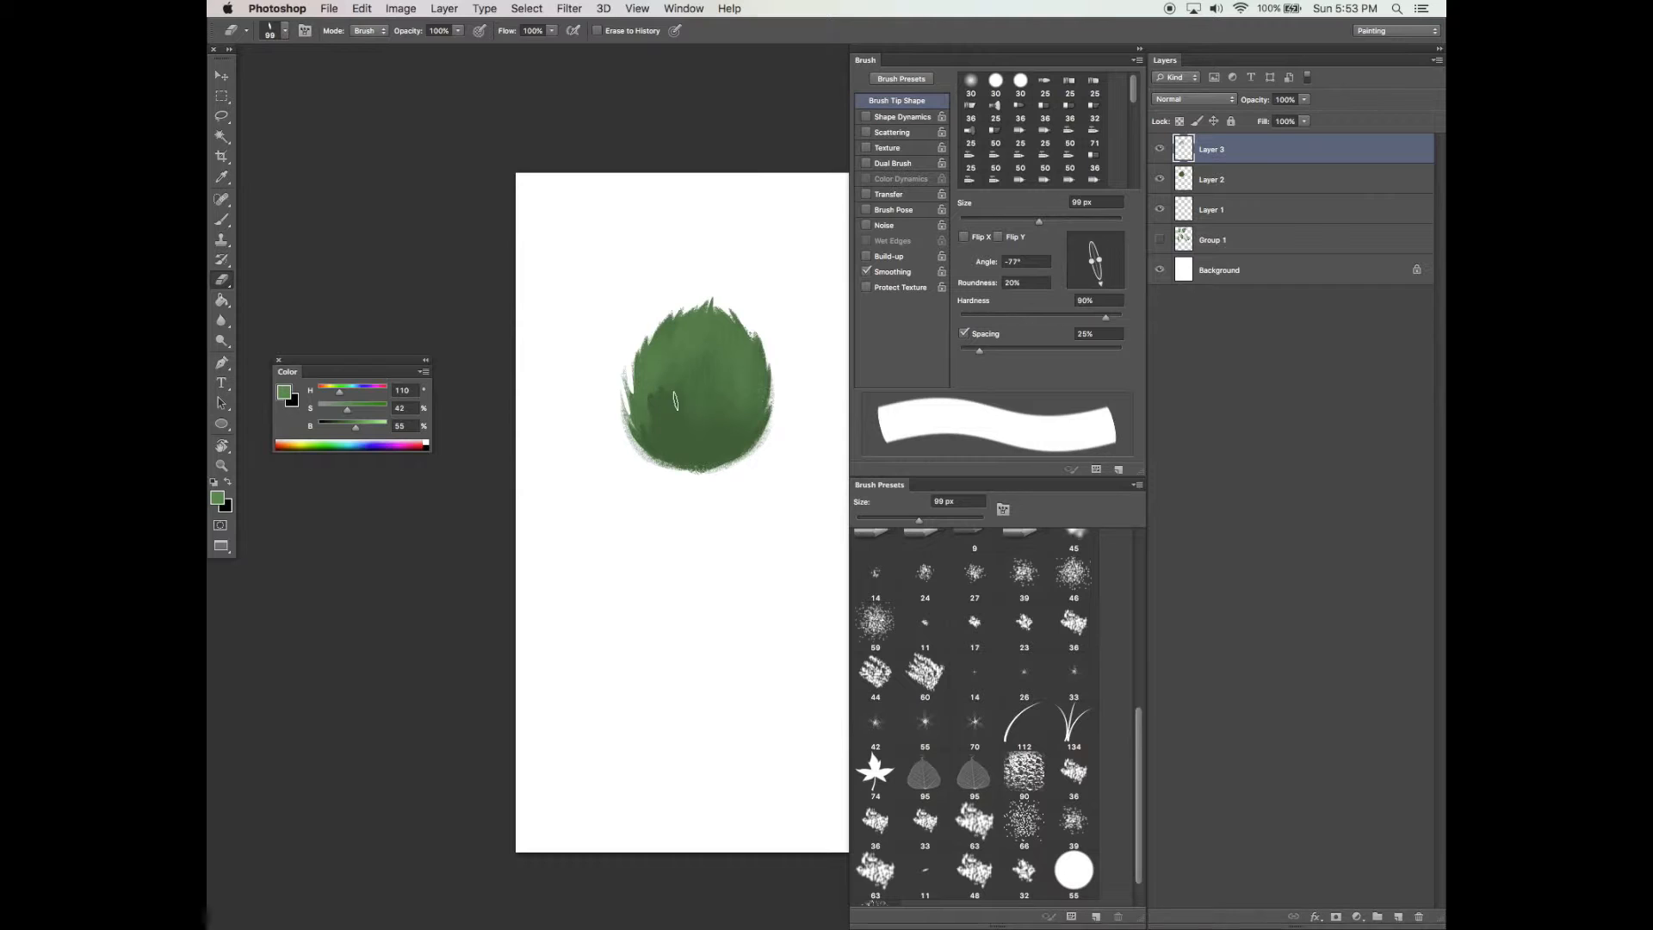
pyautogui.press('alt+super+z')
pyautogui.moveTo(668, 387); pyautogui.dragTo(702, 437)
pyautogui.moveTo(714, 541)
pyautogui.mouseDown()
pyautogui.moveTo(718, 577)
pyautogui.moveTo(735, 496)
pyautogui.mouseUp()
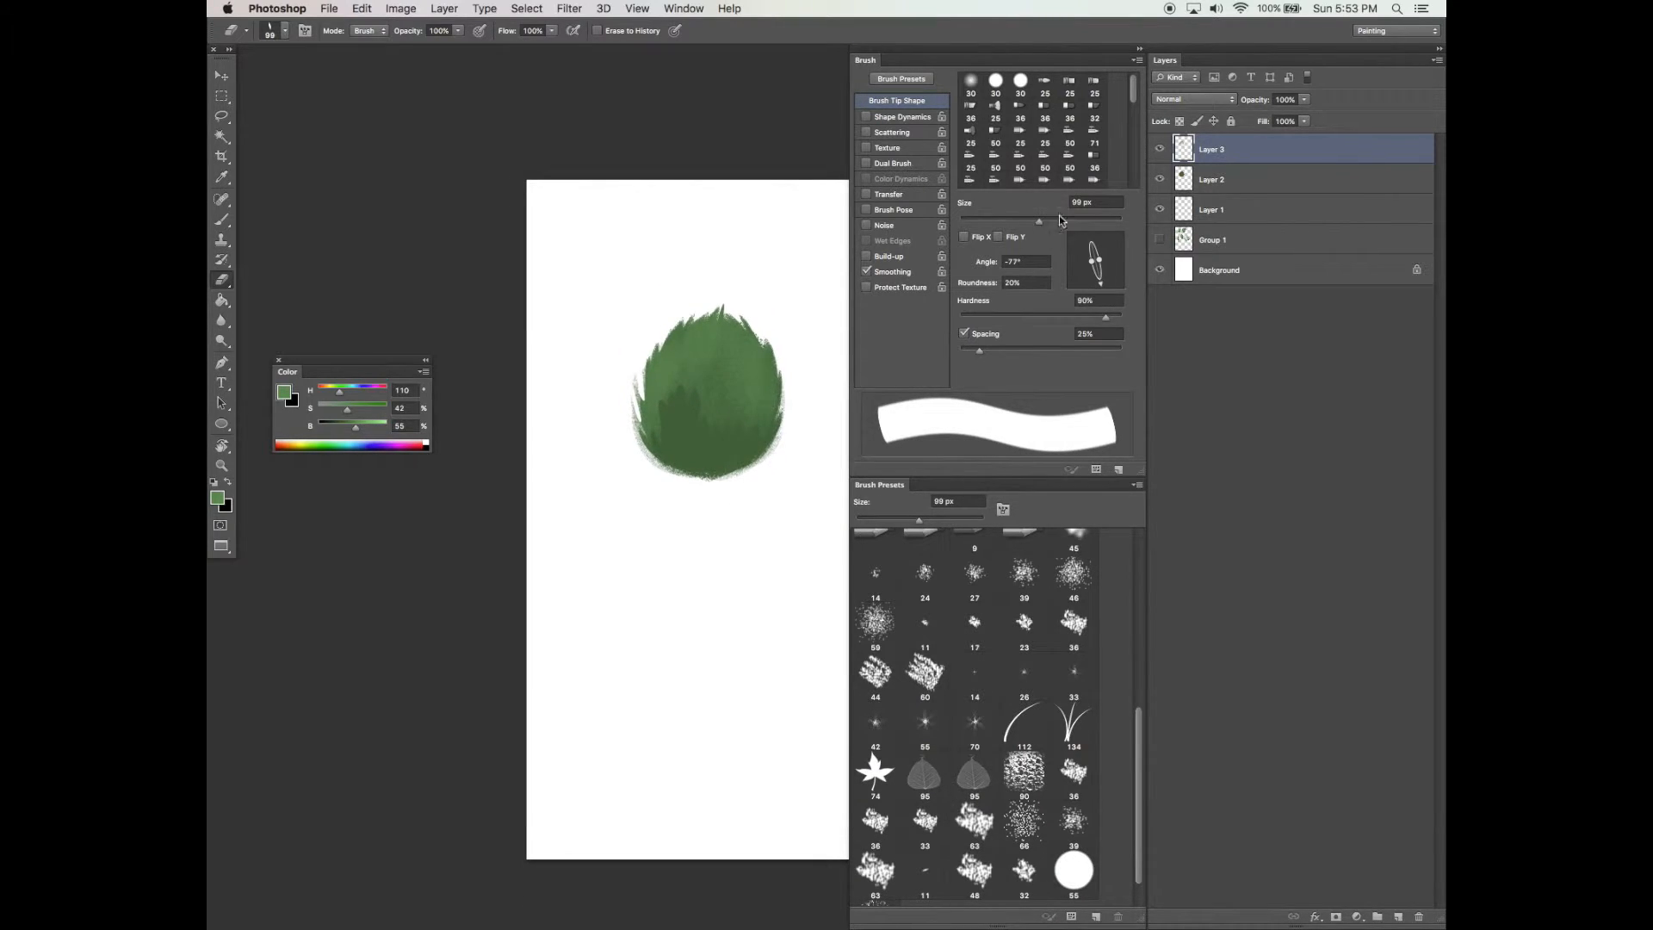
pyautogui.moveTo(734, 387); pyautogui.dragTo(747, 391)
pyautogui.press('super+z')
pyautogui.moveTo(742, 469); pyautogui.dragTo(746, 476)
# Switch the eraser to a soft round tip, enlarge it to 1100 px, and soften the foliage's lower edge
pyautogui.click(967, 316)
pyautogui.moveTo(1099, 259); pyautogui.dragTo(1135, 252)
pyautogui.click(1103, 219)
pyautogui.press(']')
pyautogui.press(']')
pyautogui.press(']')
pyautogui.press(']')
pyautogui.press(']')
pyautogui.press(']')
pyautogui.press(']')
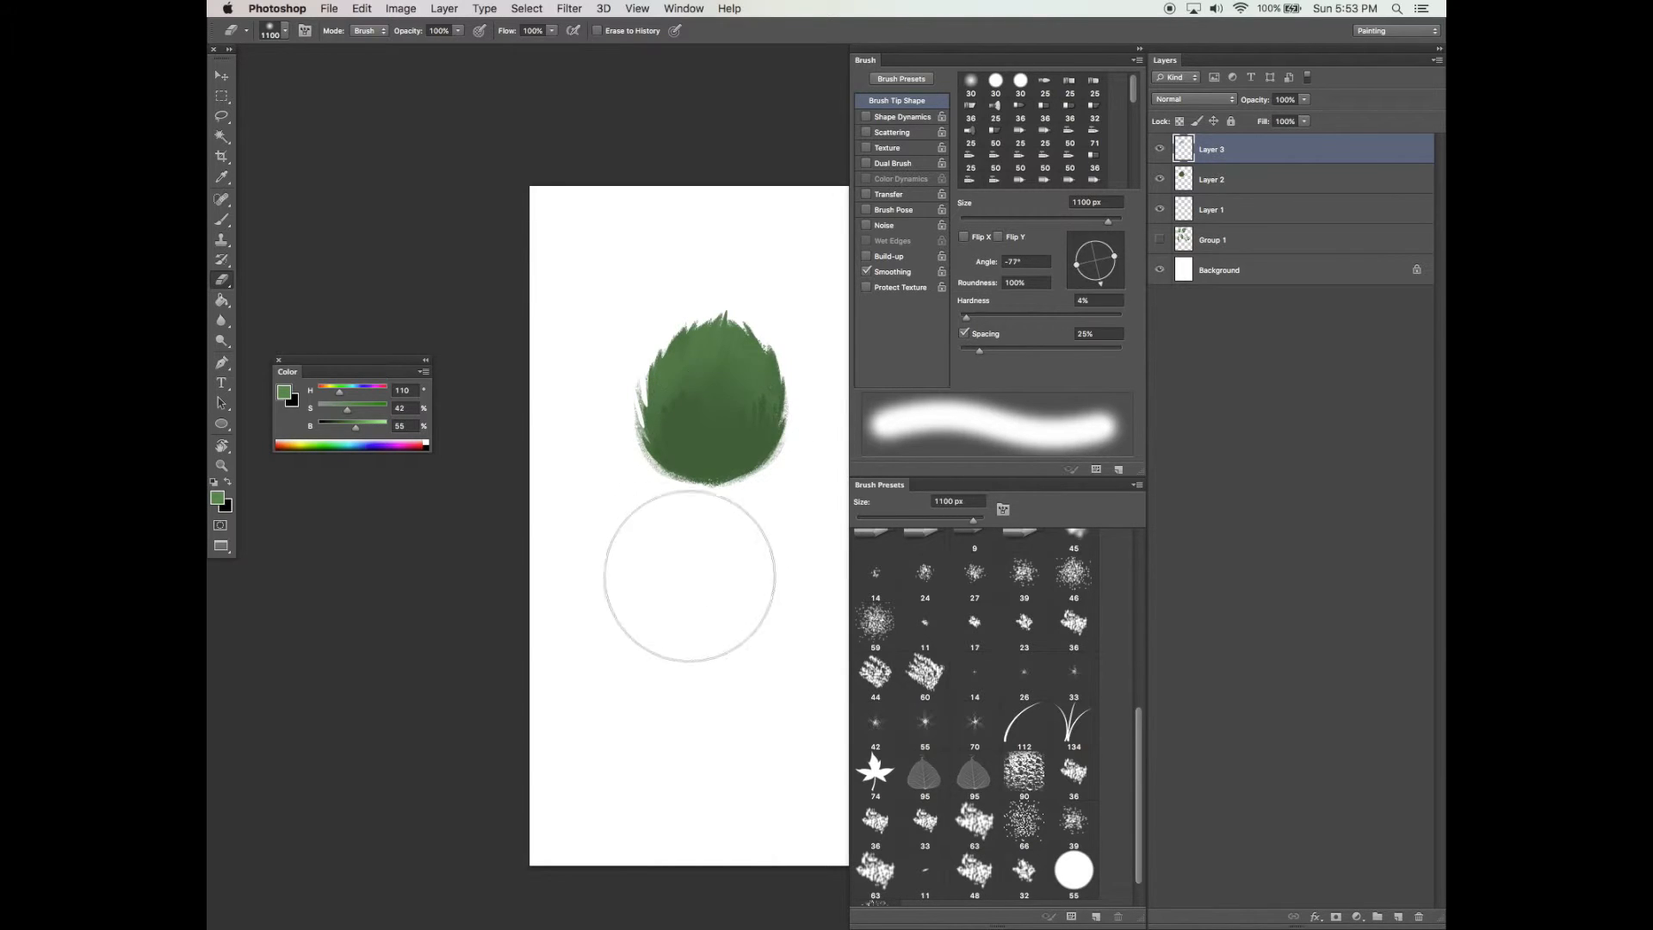
pyautogui.moveTo(713, 538); pyautogui.dragTo(714, 539)
# Switch to the Brush tool and set a narrow tip at -85°, 12% roundness, 100% hardness and 65 px
pyautogui.press('b')
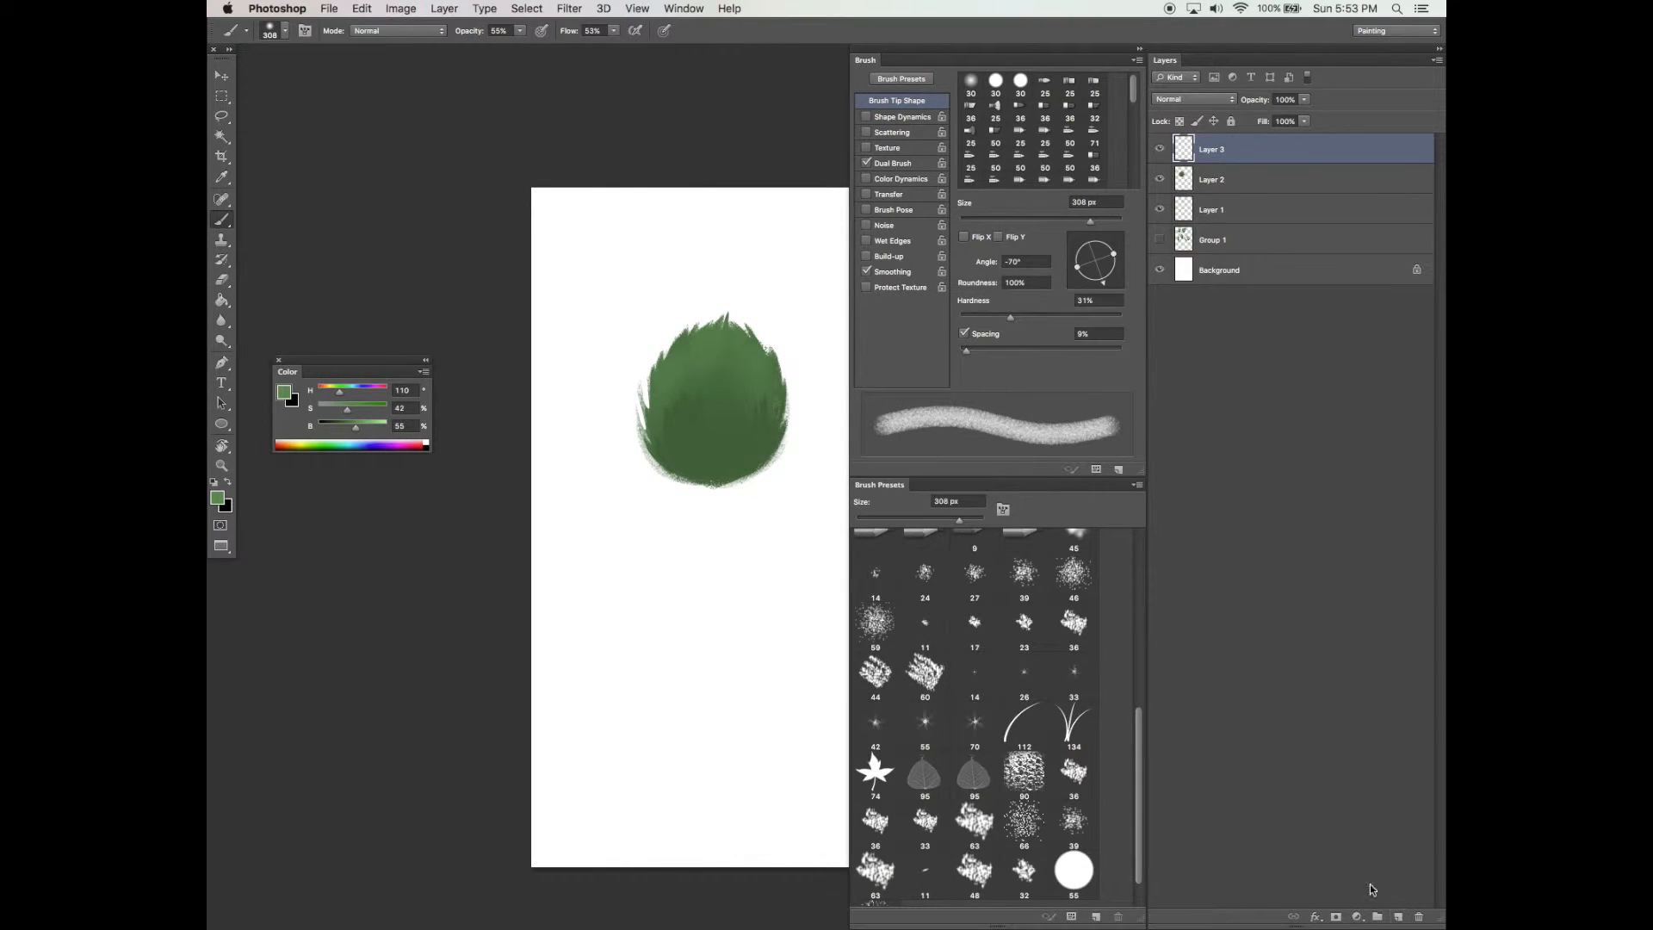
pyautogui.moveTo(1111, 257); pyautogui.dragTo(1099, 264)
pyautogui.click(1098, 284)
pyautogui.click(1066, 221)
pyautogui.moveTo(1059, 315); pyautogui.dragTo(1124, 316)
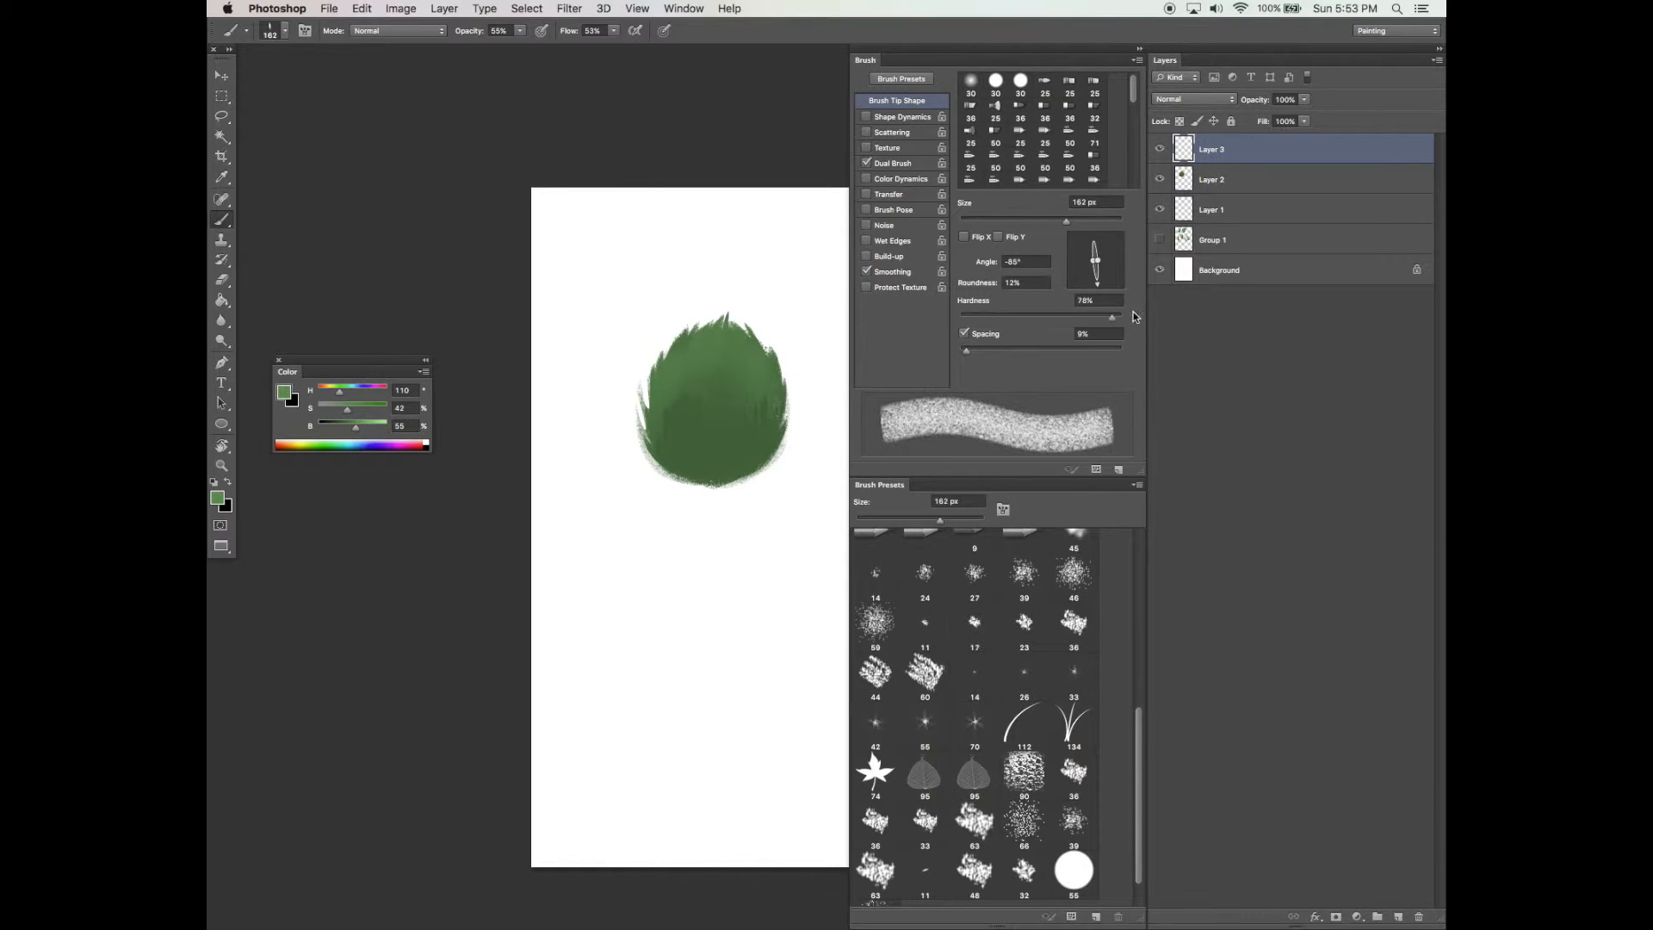
pyautogui.moveTo(1040, 221)
pyautogui.mouseDown()
pyautogui.moveTo(1050, 207)
pyautogui.moveTo(327, 392)
pyautogui.mouseUp()
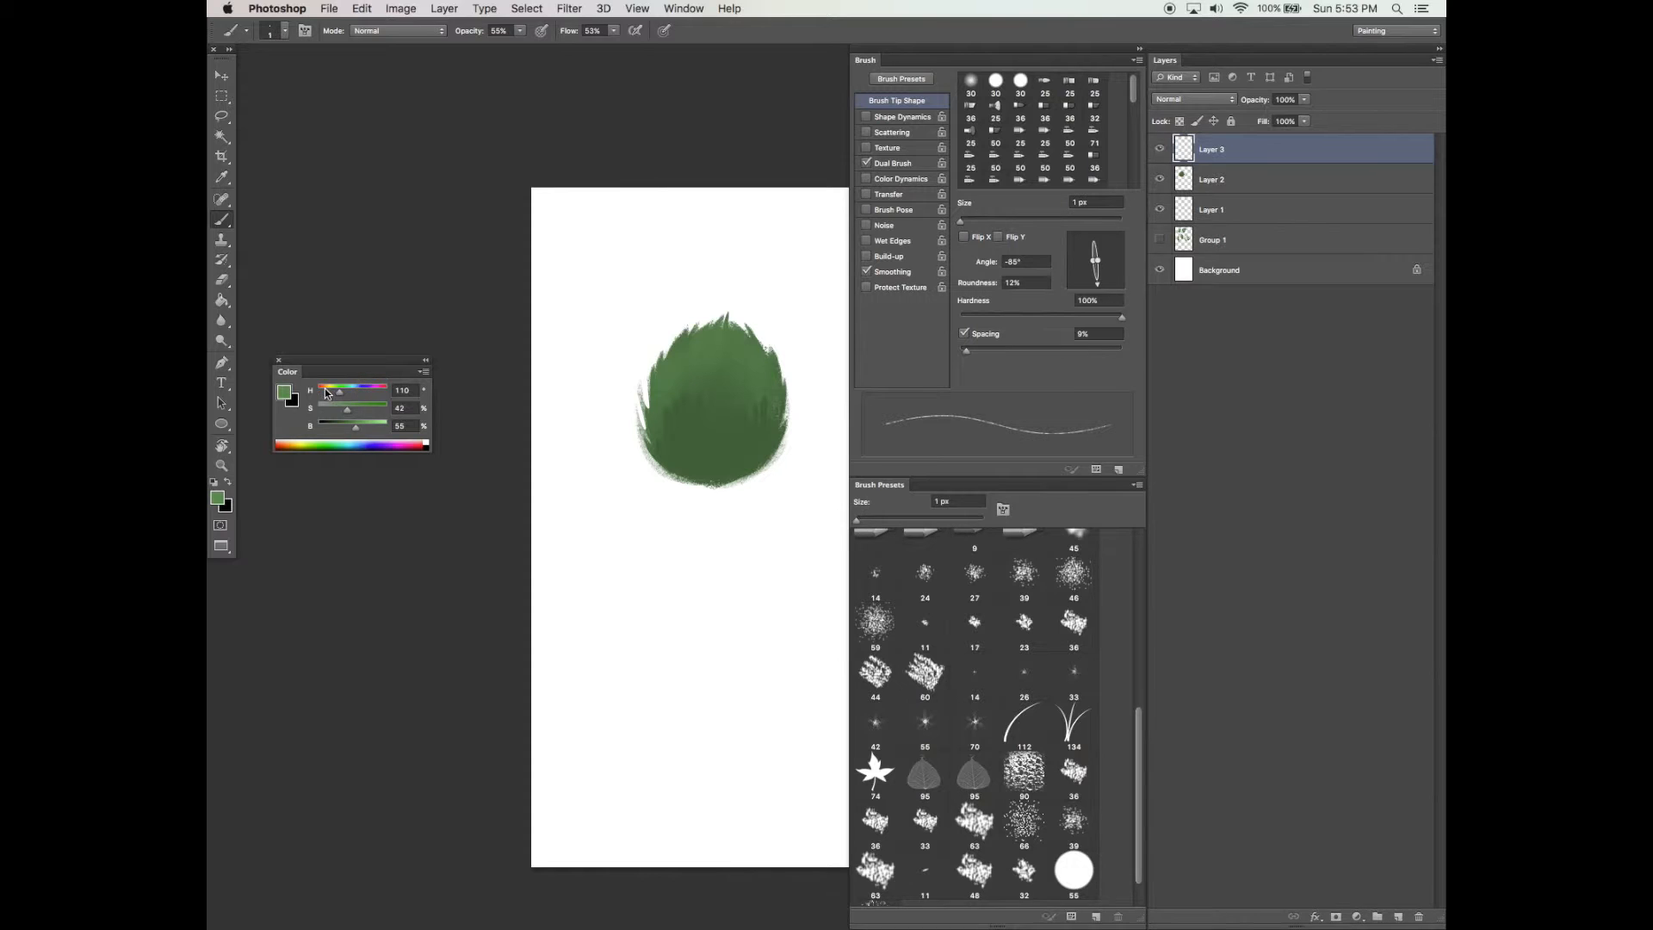
pyautogui.click(1013, 221)
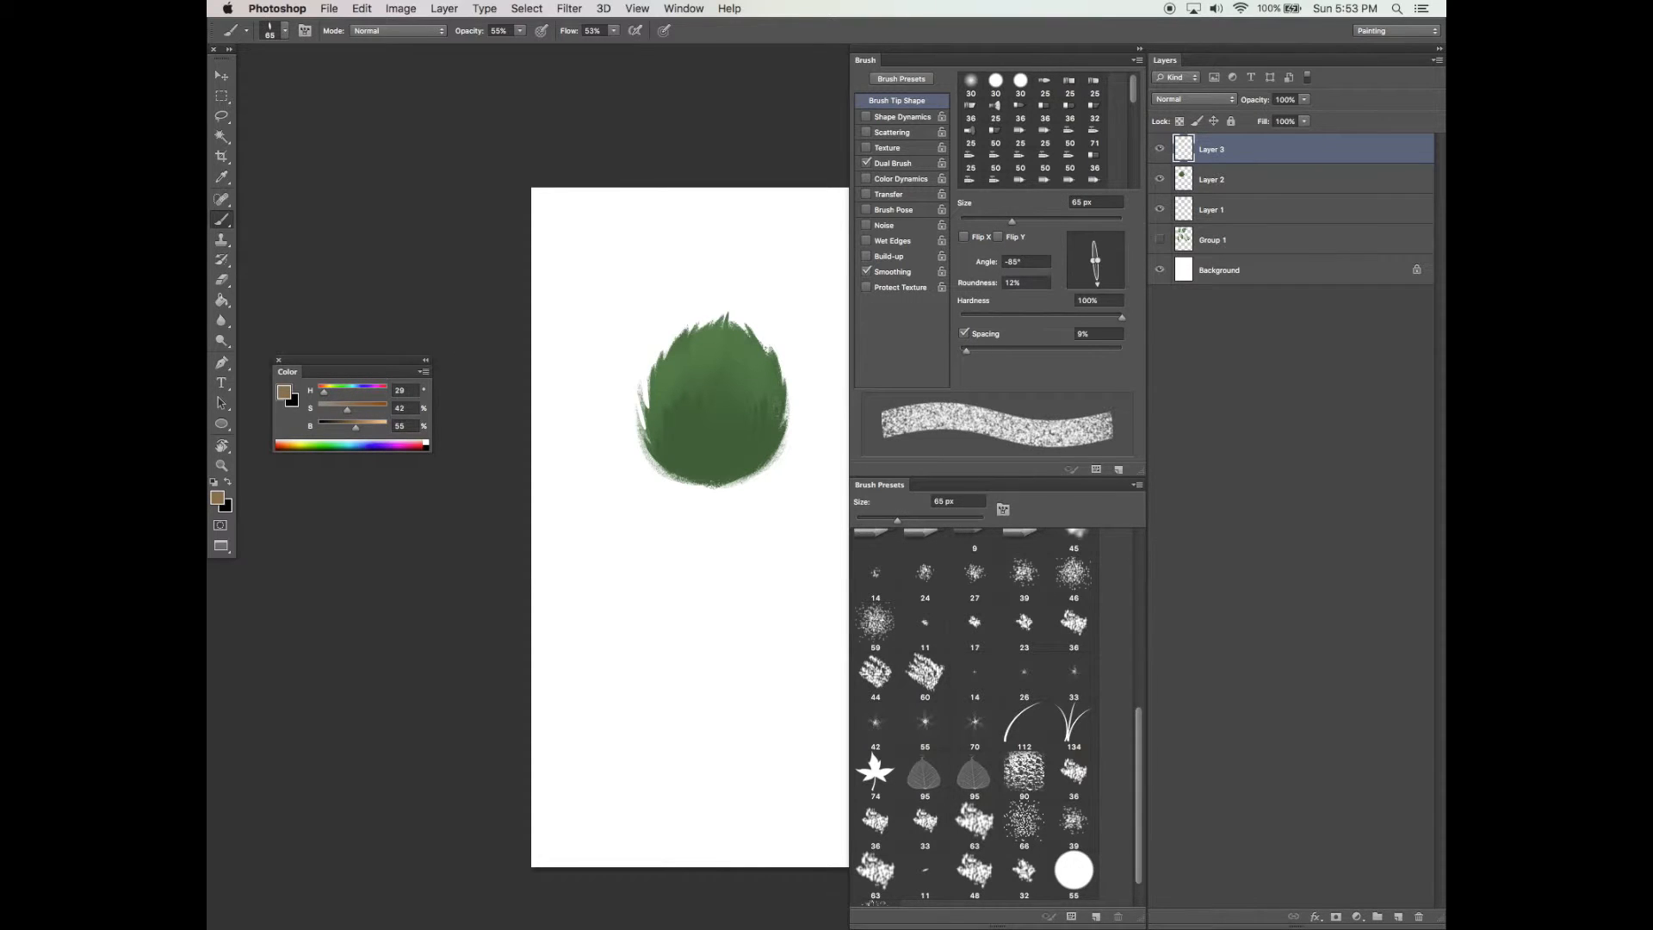
# Pick a dark brown colour and paint the trunk and a branch up into the foliage
pyautogui.click(344, 430)
pyautogui.click(361, 408)
pyautogui.moveTo(337, 431); pyautogui.dragTo(329, 430)
pyautogui.press('space')
pyautogui.moveTo(729, 396); pyautogui.dragTo(734, 386)
pyautogui.moveTo(712, 469); pyautogui.dragTo(687, 410)
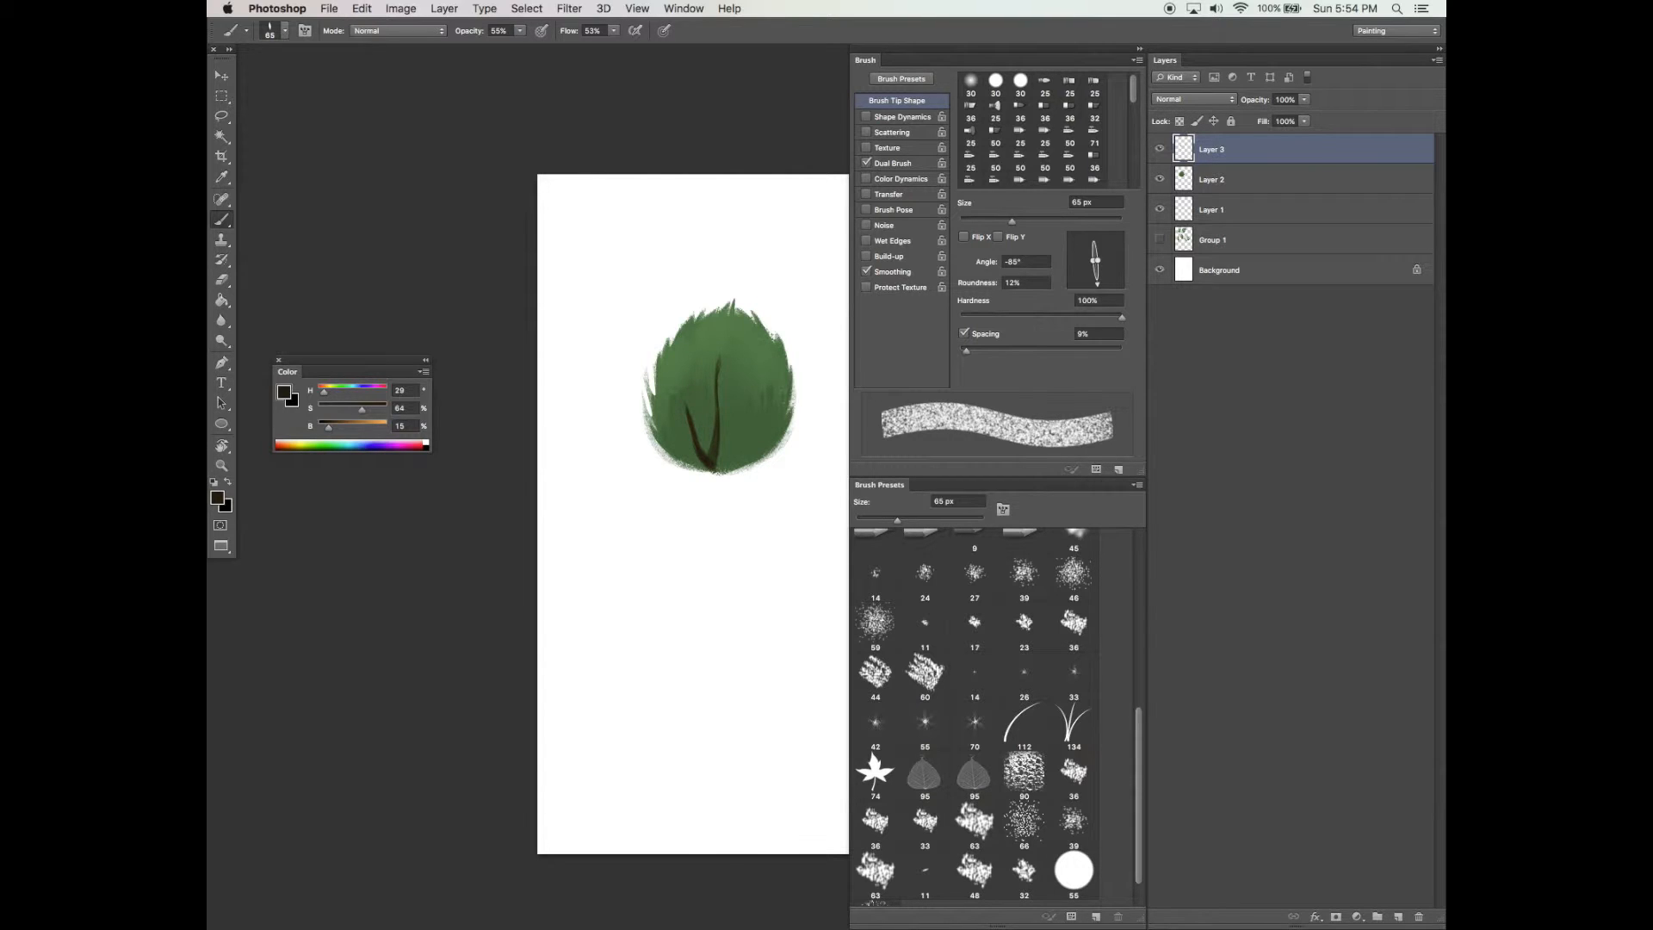
# Raise the brush opacity to 83% and flow to 79%, and paint additional branches inside the foliage
pyautogui.click(519, 30)
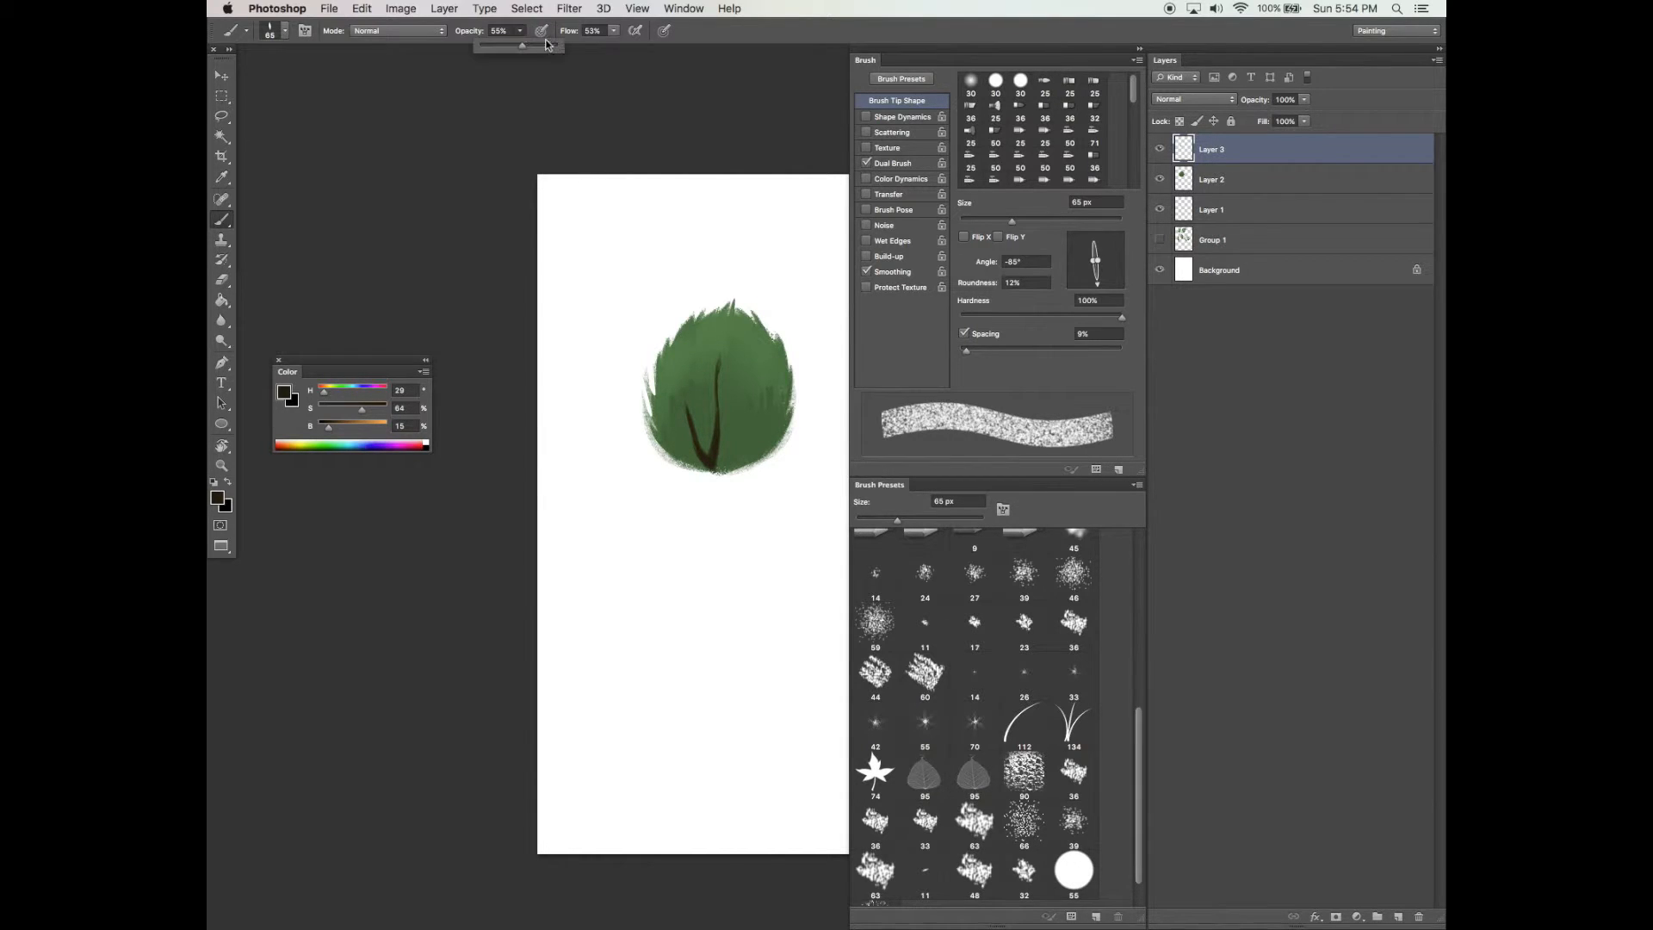
pyautogui.moveTo(614, 31); pyautogui.dragTo(635, 45)
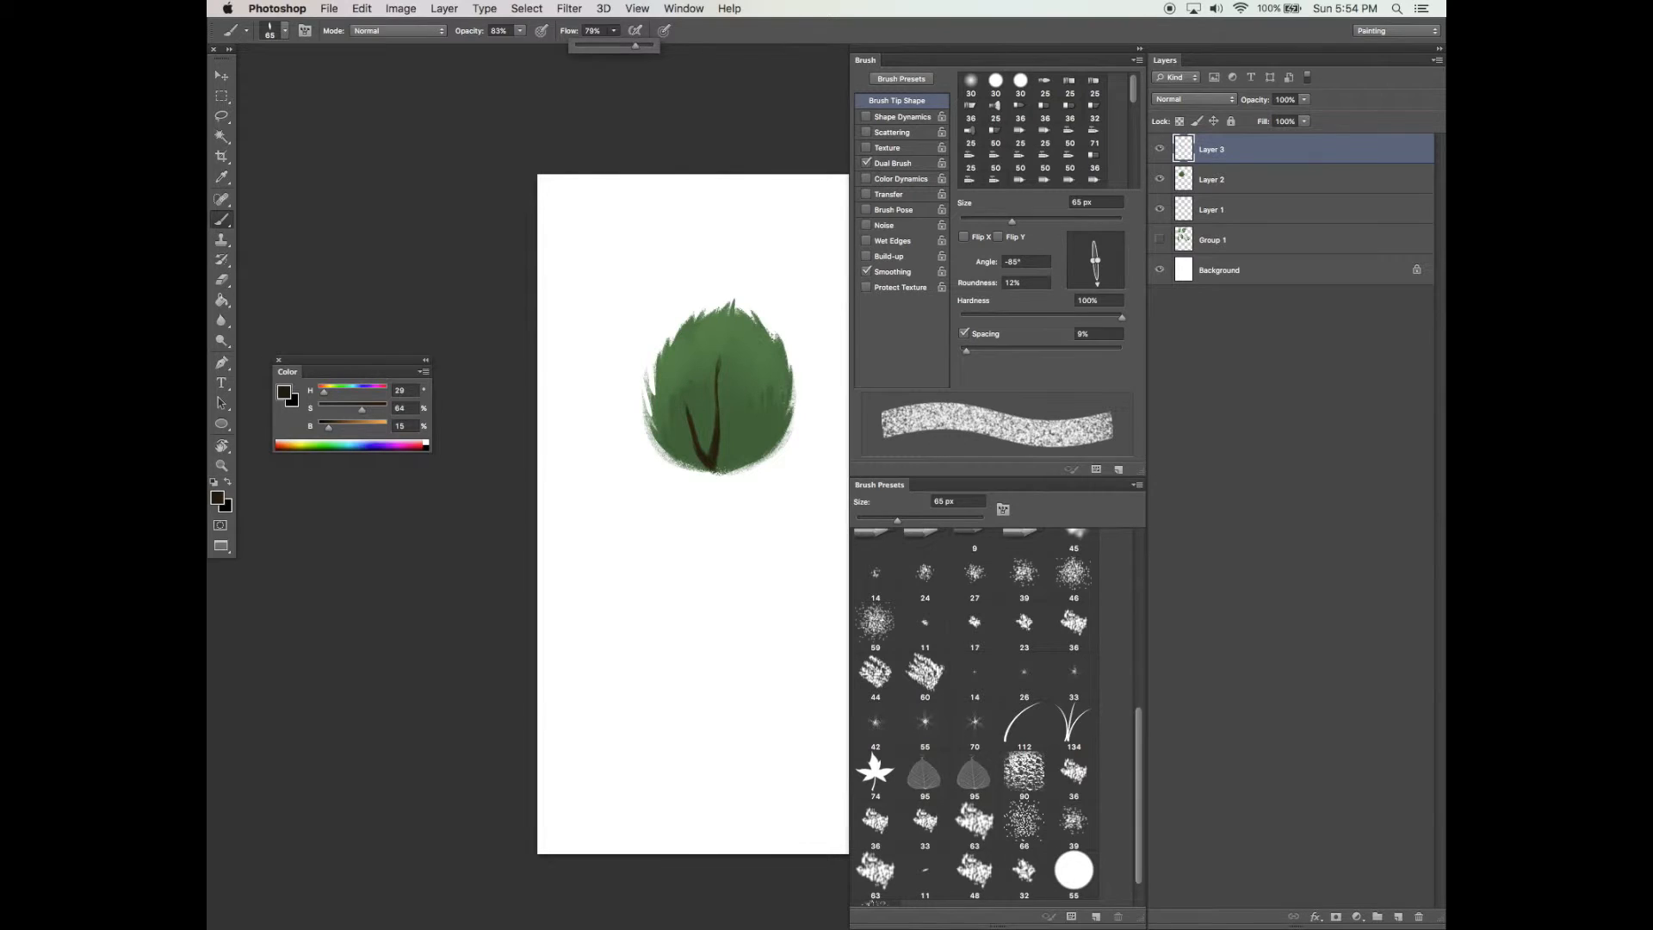
pyautogui.moveTo(710, 415); pyautogui.dragTo(717, 386)
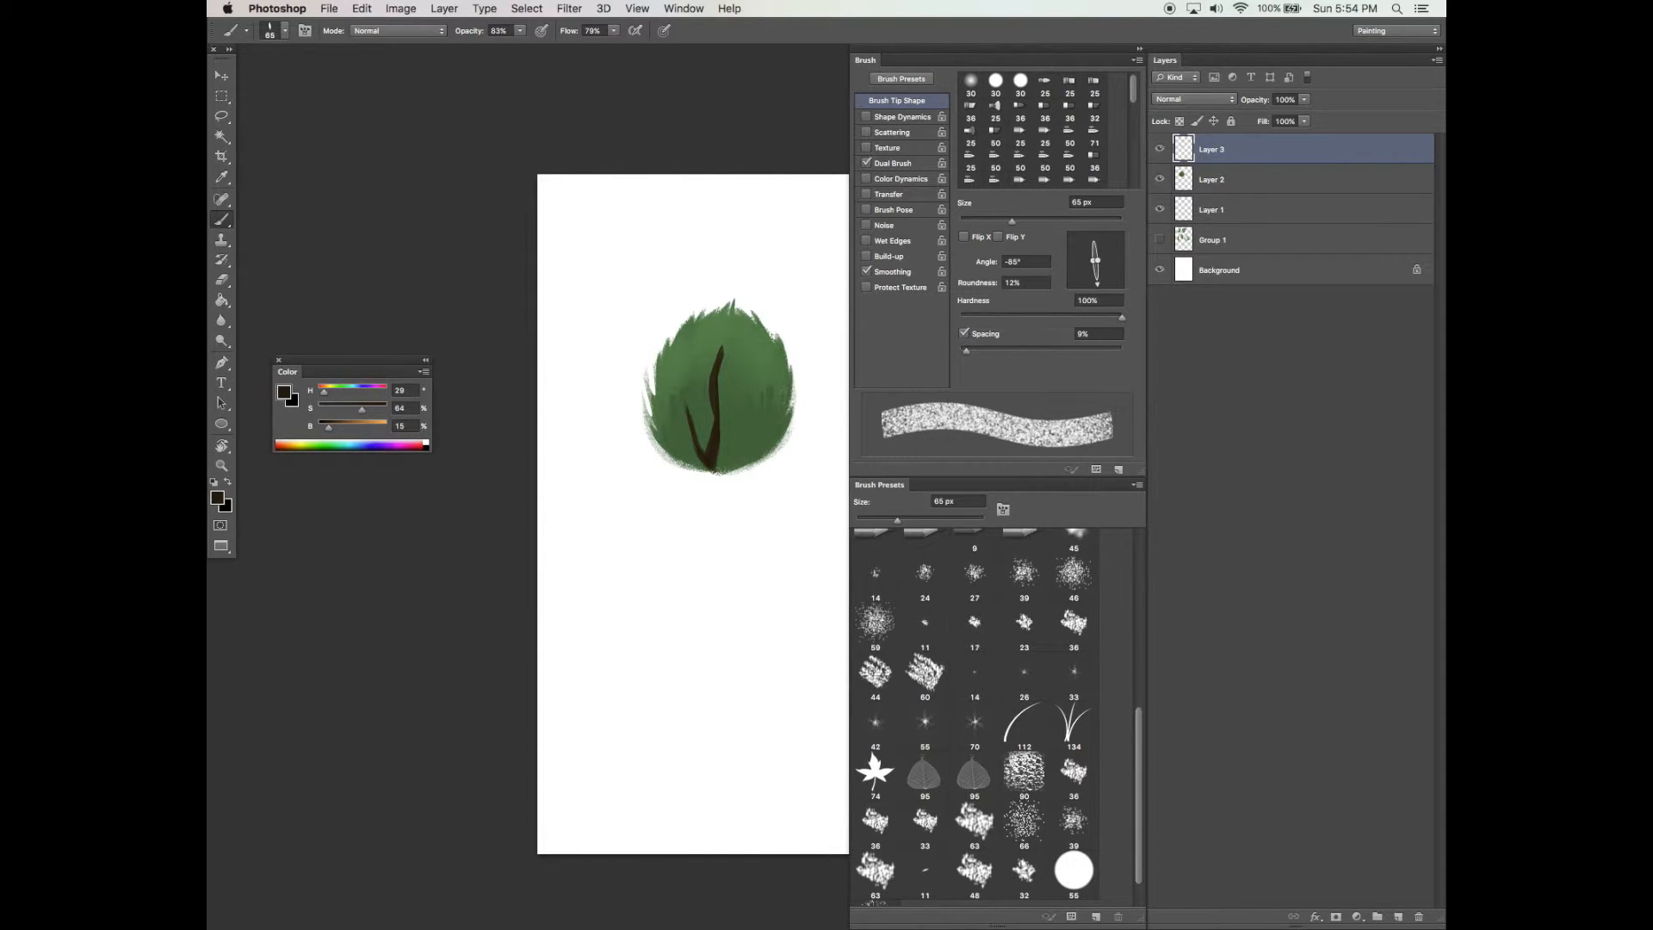
pyautogui.moveTo(721, 469); pyautogui.dragTo(749, 389)
pyautogui.moveTo(714, 485); pyautogui.dragTo(716, 506)
# Extend the trunk downward below the foliage with several brown strokes
pyautogui.click(1105, 283)
pyautogui.moveTo(723, 484); pyautogui.dragTo(720, 510)
pyautogui.moveTo(710, 474); pyautogui.dragTo(720, 516)
pyautogui.moveTo(713, 518)
pyautogui.mouseDown()
pyautogui.moveTo(707, 596)
pyautogui.moveTo(730, 595)
pyautogui.mouseUp()
pyautogui.moveTo(741, 525); pyautogui.dragTo(789, 483)
pyautogui.press('Tab')
pyautogui.moveTo(761, 476); pyautogui.dragTo(784, 562)
pyautogui.press('Tab')
# Switch to the Eraser with a 100 px textured preset and shape the trunk's edges
pyautogui.press('e')
pyautogui.scroll(-5, 1033, 129)
pyautogui.click(970, 131)
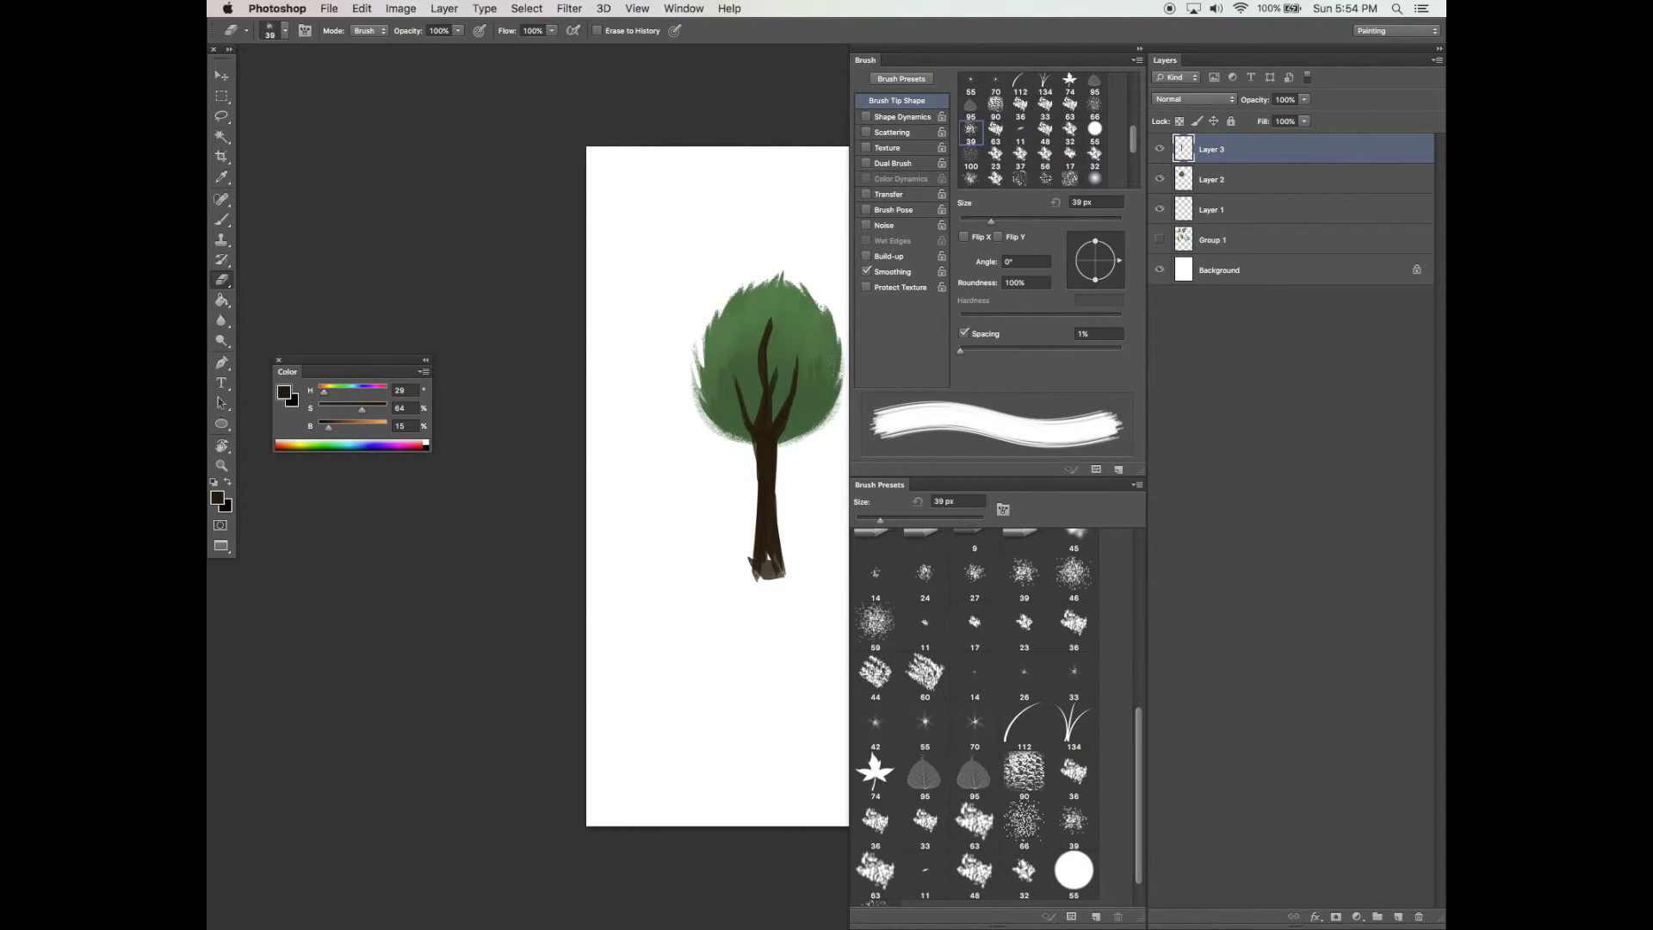
pyautogui.click(979, 160)
pyautogui.moveTo(801, 541); pyautogui.dragTo(801, 538)
pyautogui.moveTo(791, 477); pyautogui.dragTo(795, 571)
pyautogui.moveTo(739, 499); pyautogui.dragTo(738, 574)
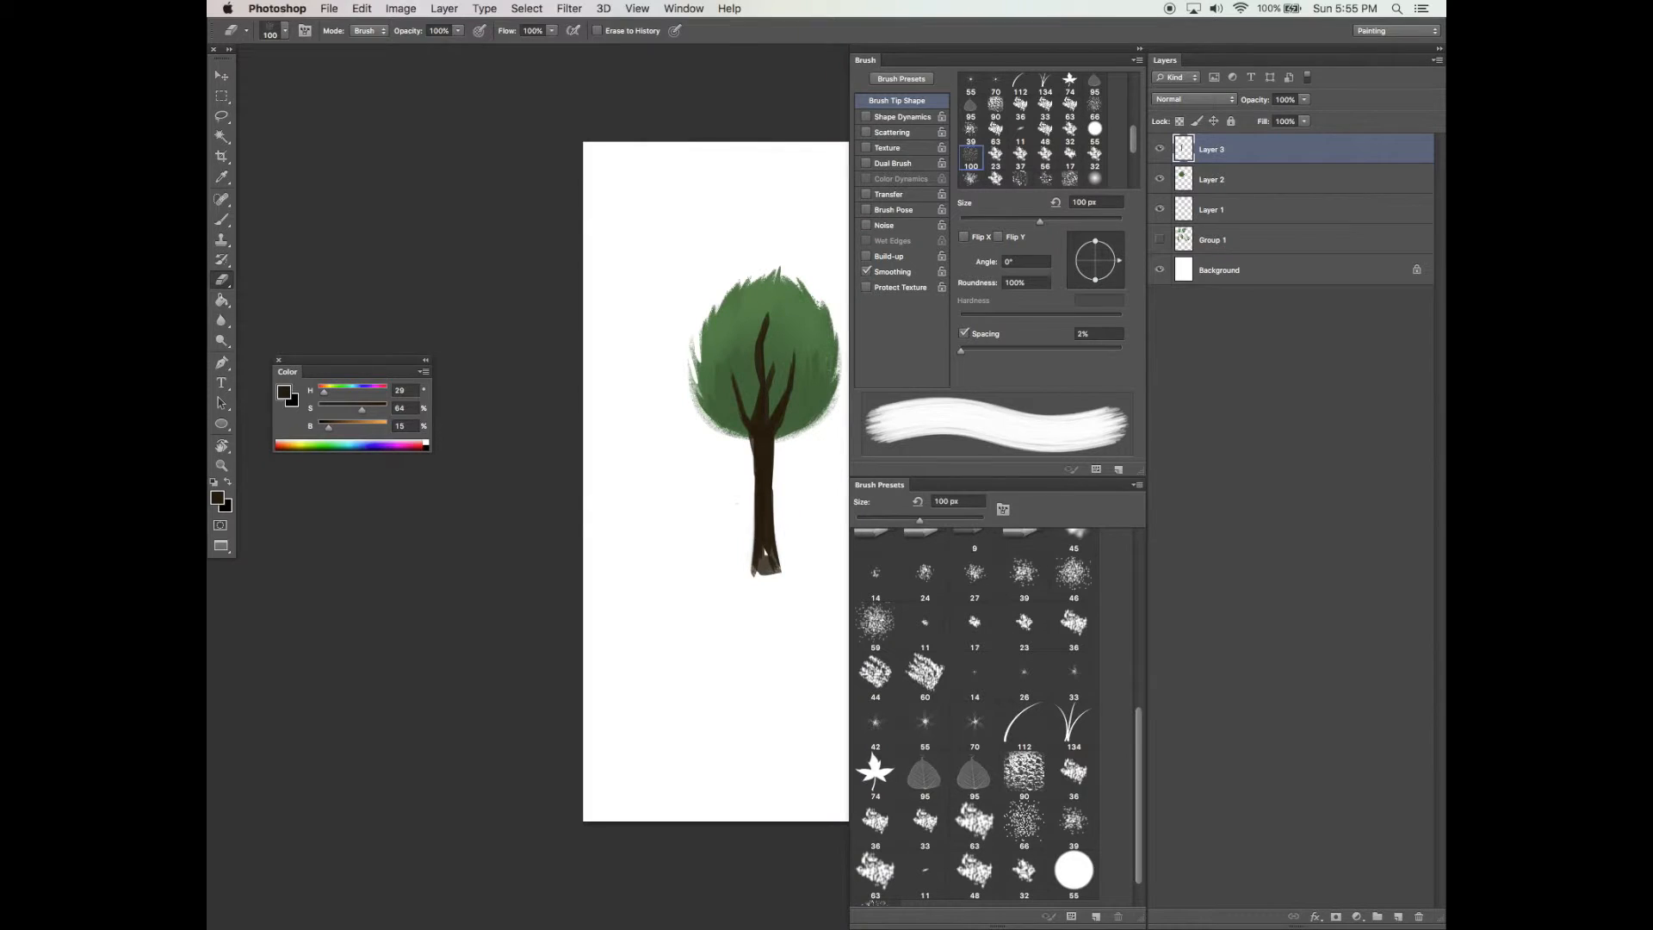
# Erase along the trunk with a 59 px scatter preset, undoing each attempt
pyautogui.moveTo(747, 415); pyautogui.dragTo(759, 575)
pyautogui.press('super+z')
pyautogui.click(878, 633)
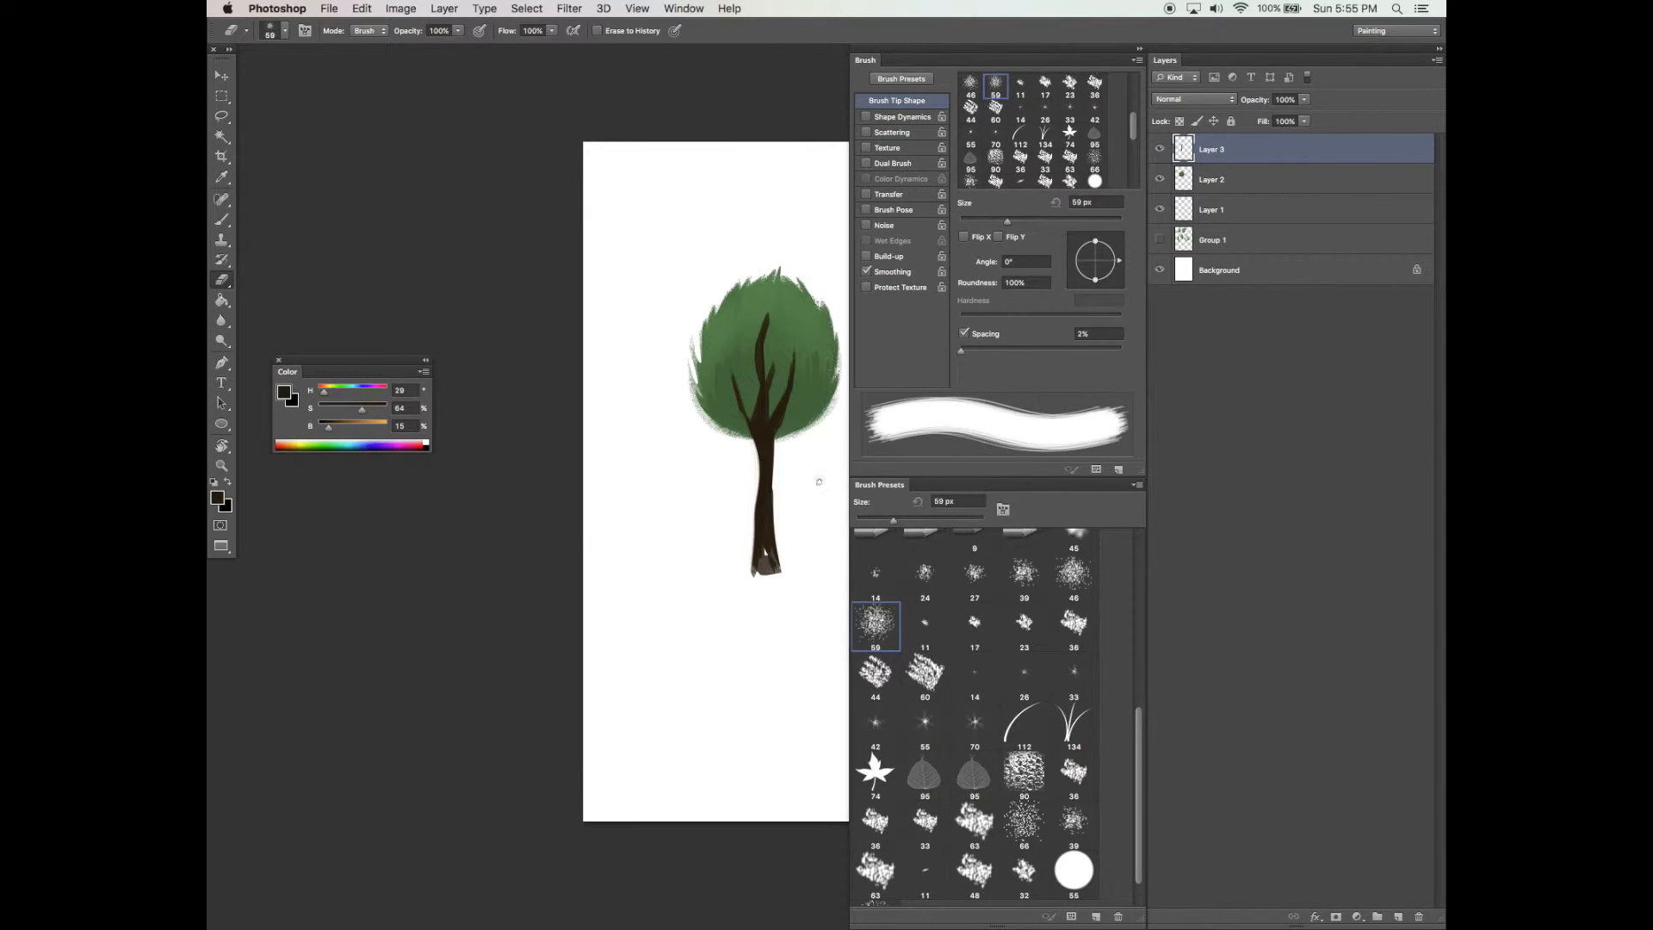
pyautogui.moveTo(775, 448); pyautogui.dragTo(780, 510)
pyautogui.press('super+z')
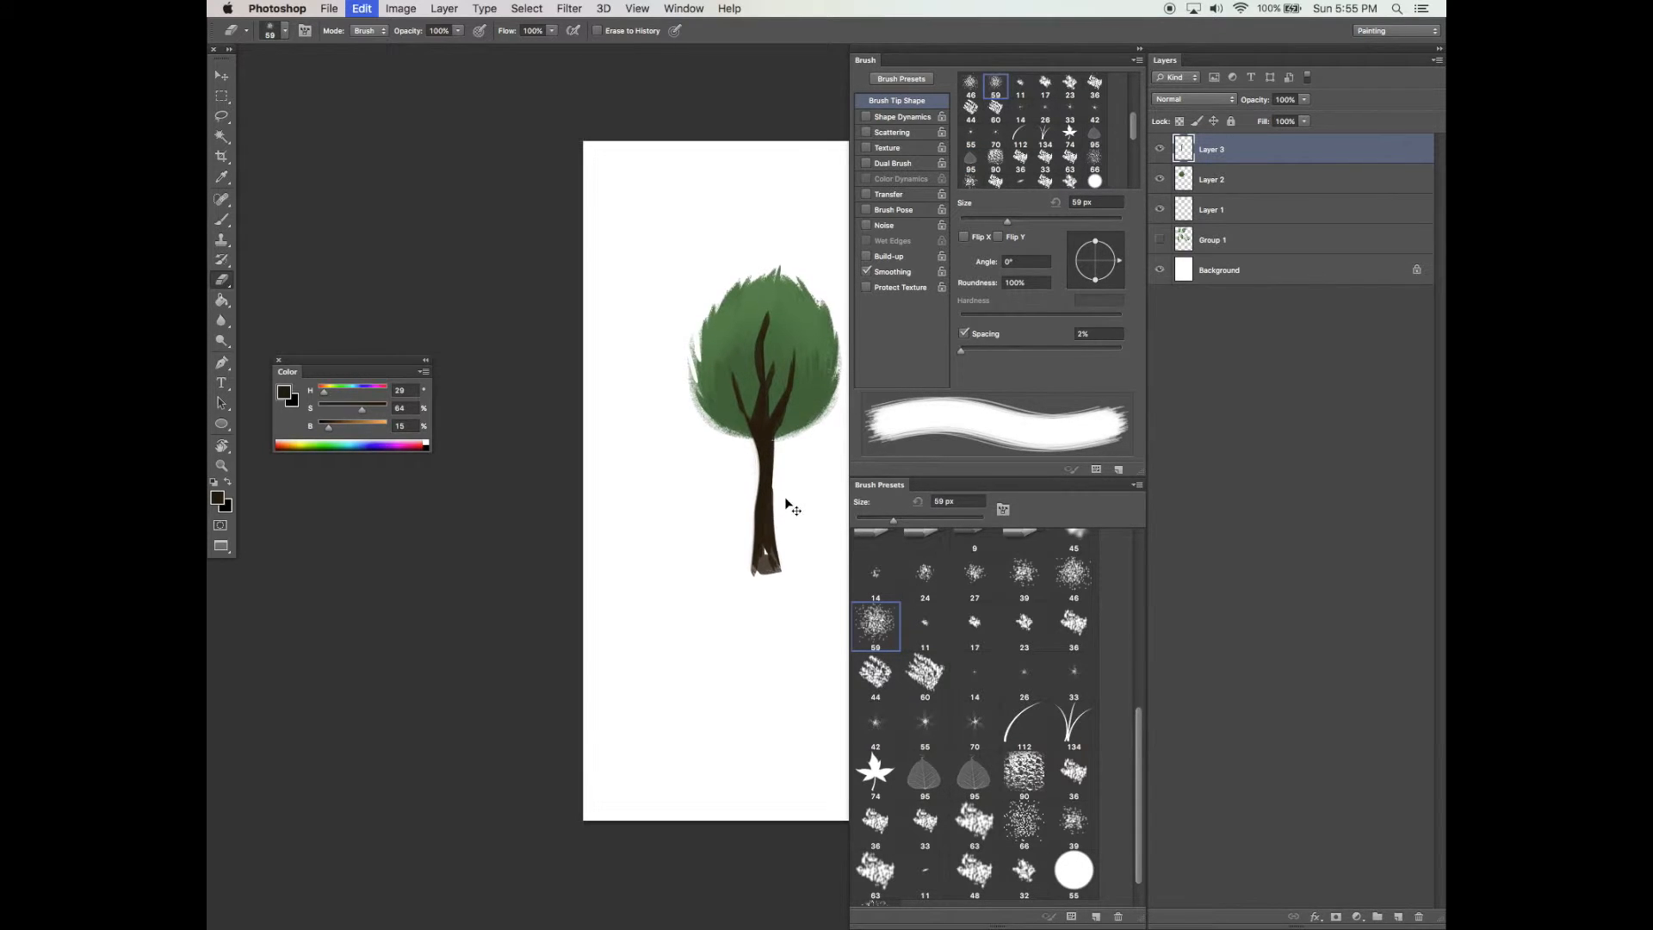
# Erase along the trunk's right side to taper it
pyautogui.press('Tab')
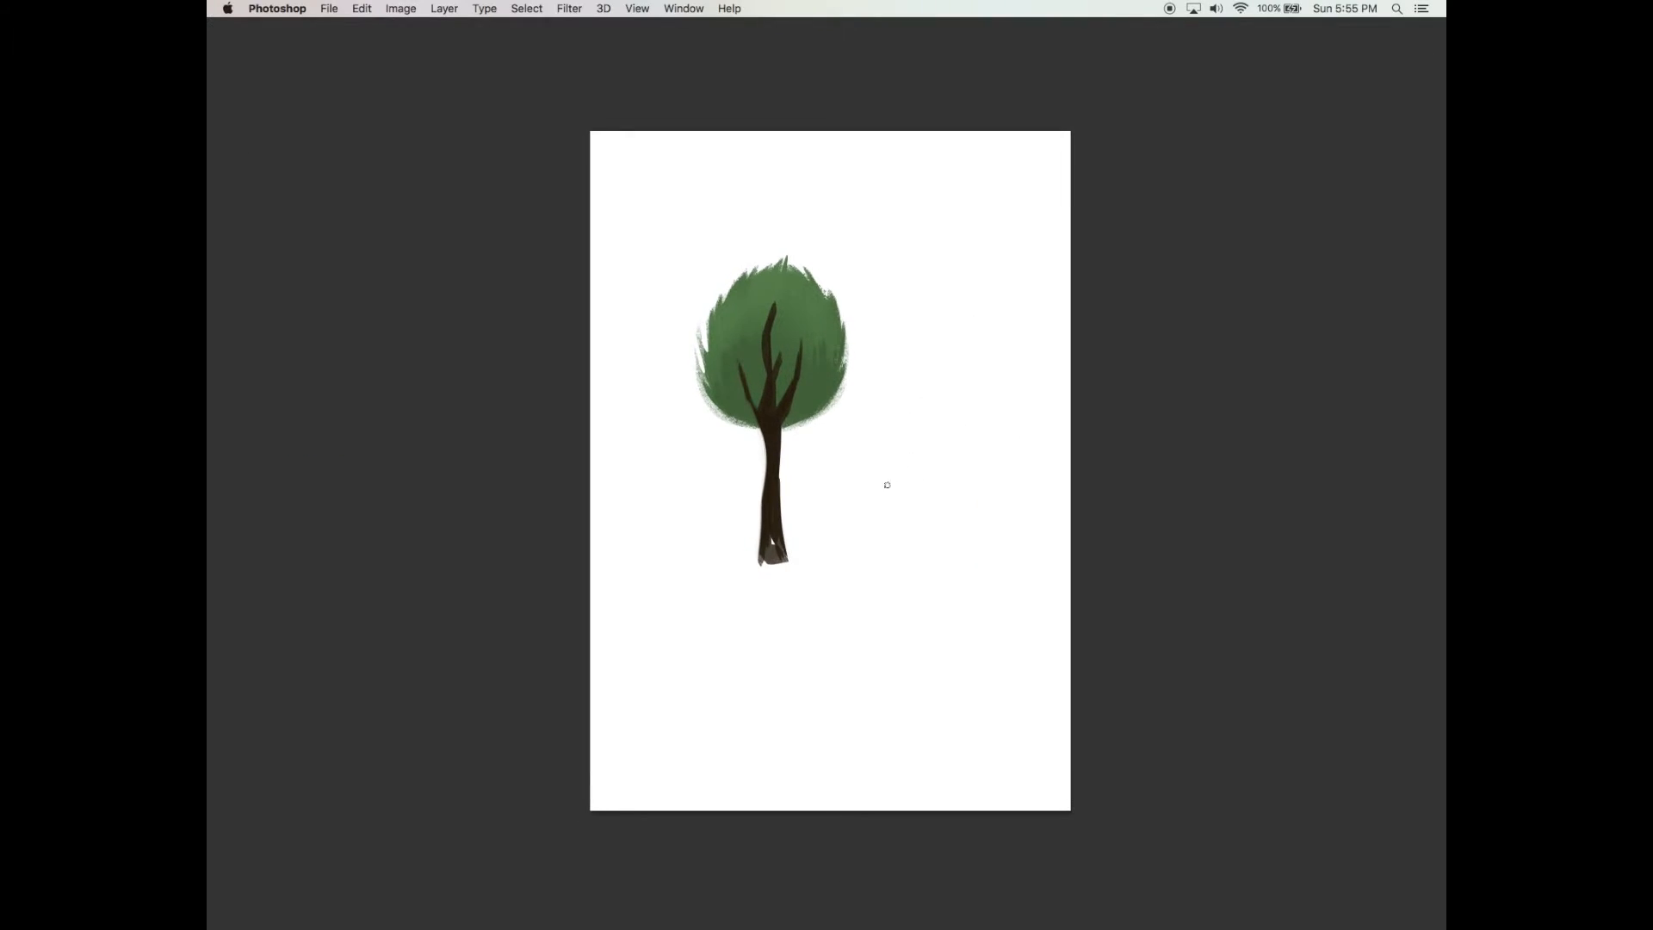
pyautogui.press('XF86AudioLowerVolume')
pyautogui.moveTo(781, 473); pyautogui.dragTo(787, 561)
pyautogui.press('super+z')
pyautogui.moveTo(780, 465)
pyautogui.mouseDown()
pyautogui.moveTo(790, 564)
pyautogui.moveTo(797, 548)
pyautogui.moveTo(766, 566)
pyautogui.mouseUp()
pyautogui.moveTo(834, 510); pyautogui.dragTo(845, 494)
# Erase to tidy the trunk's base and the branch tips inside the foliage
pyautogui.press('e')
pyautogui.moveTo(764, 549); pyautogui.dragTo(832, 544)
pyautogui.moveTo(790, 287)
pyautogui.mouseDown()
pyautogui.moveTo(777, 352)
pyautogui.moveTo(802, 384)
pyautogui.mouseUp()
pyautogui.moveTo(831, 340); pyautogui.dragTo(913, 361)
pyautogui.keyDown('super'); pyautogui.click(836, 350); pyautogui.keyUp('super')
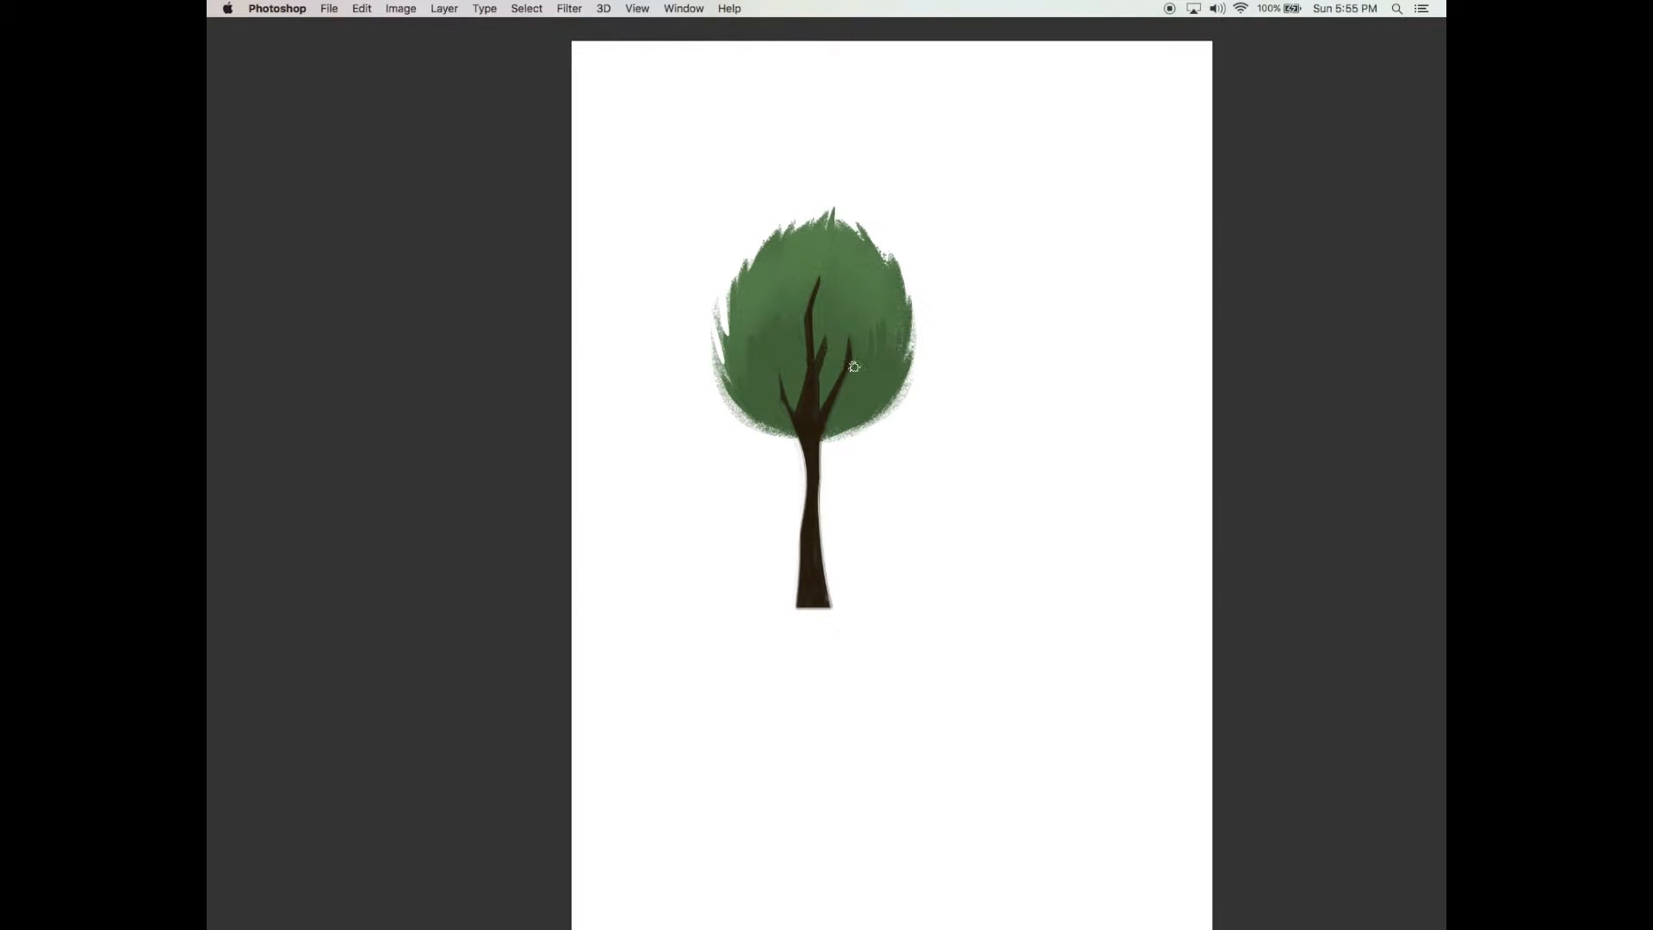
# Erase along the trunk, undo the last four eraser strokes, and erase a small area on the trunk's middle
pyautogui.moveTo(822, 465)
pyautogui.mouseDown()
pyautogui.moveTo(850, 370)
pyautogui.moveTo(826, 469)
pyautogui.moveTo(826, 607)
pyautogui.mouseUp()
pyautogui.press('super+z')
pyautogui.press('super+z')
pyautogui.press('super+z')
pyautogui.scroll(1, 854, 561)
pyautogui.press('super+z')
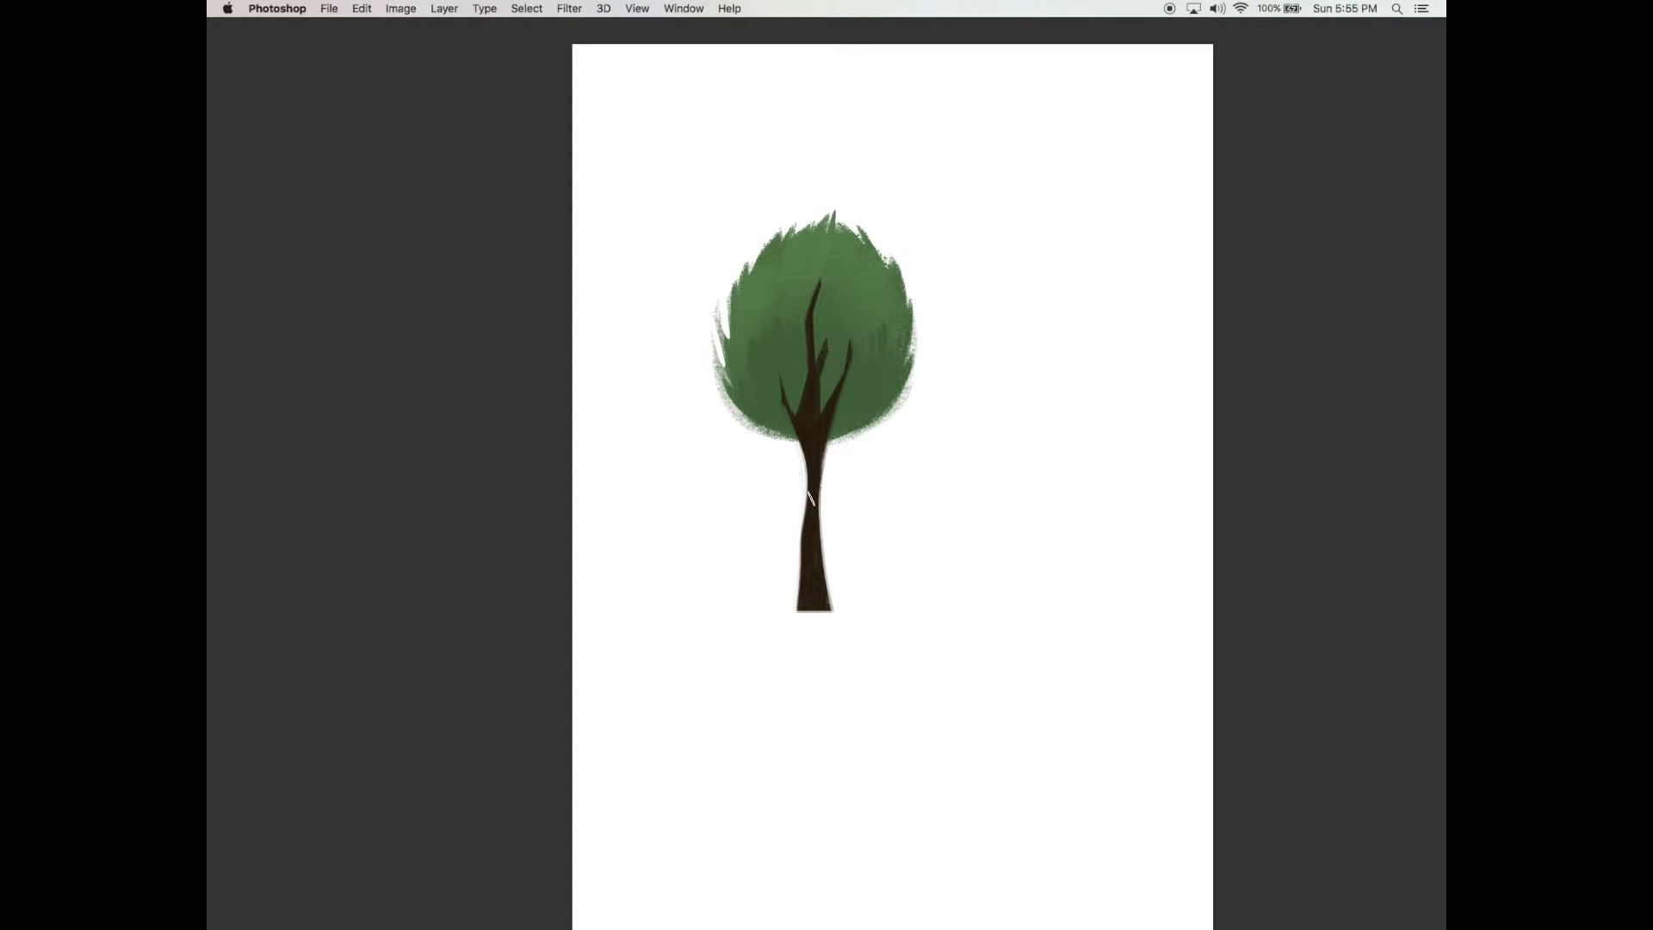
pyautogui.moveTo(807, 489)
pyautogui.mouseDown()
pyautogui.moveTo(780, 431)
pyautogui.moveTo(798, 472)
pyautogui.mouseUp()
pyautogui.press('Tab')
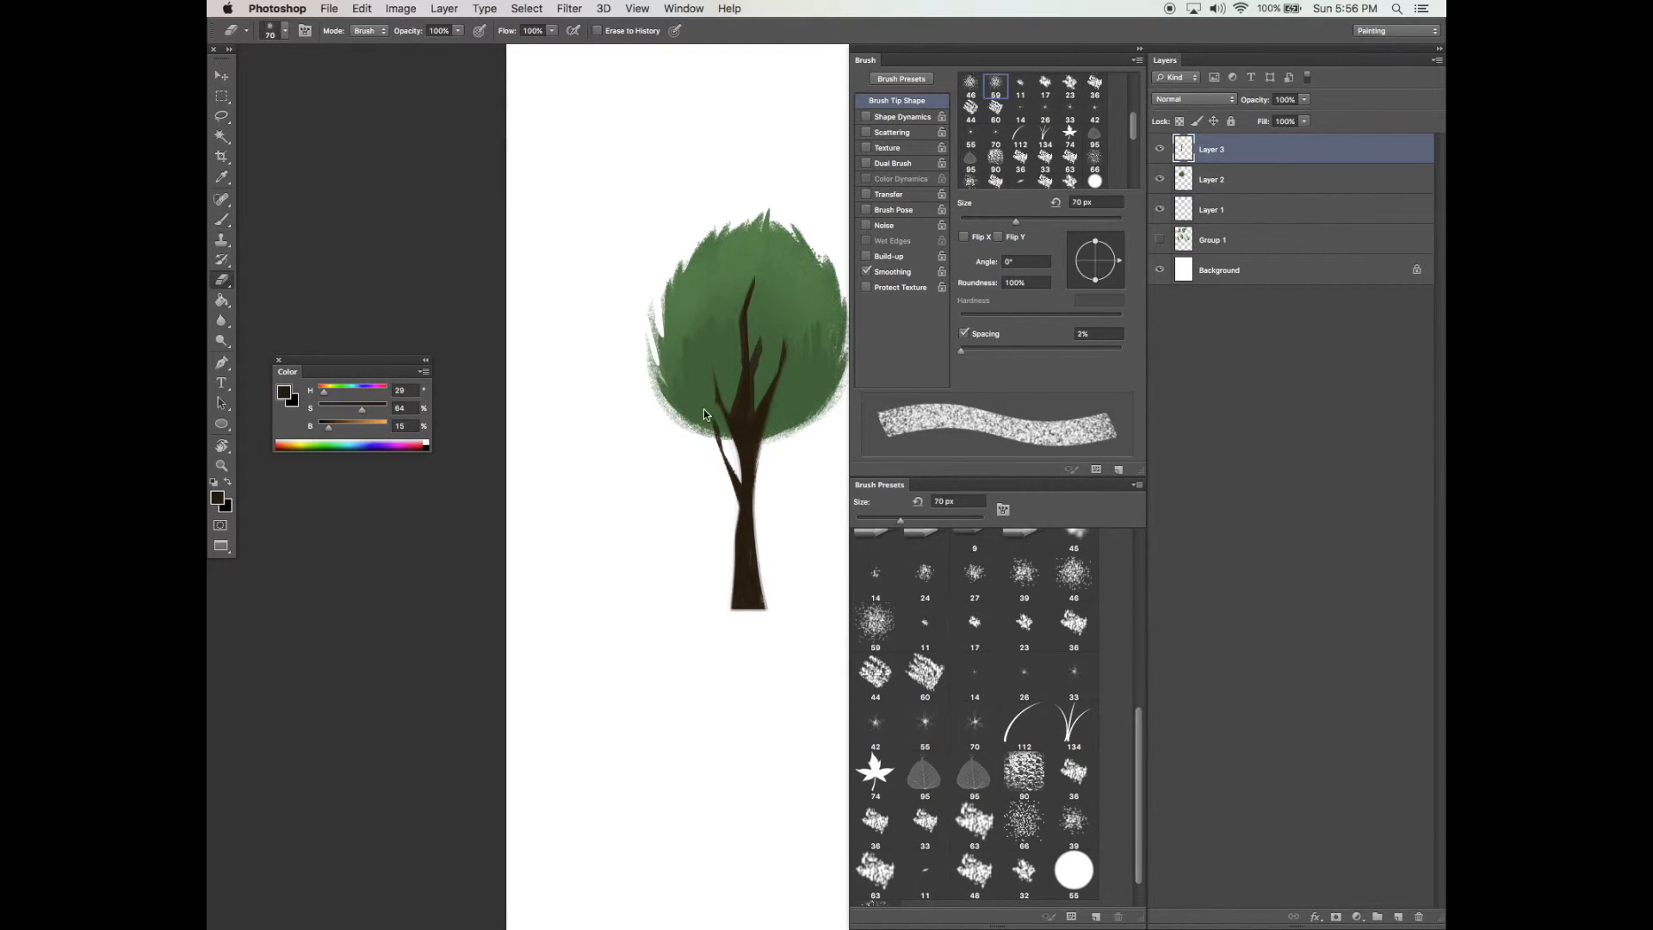
# Touch up the trunk just below the foliage with a short thin brush stroke and an eraser stroke
pyautogui.scroll(-1, 713, 480)
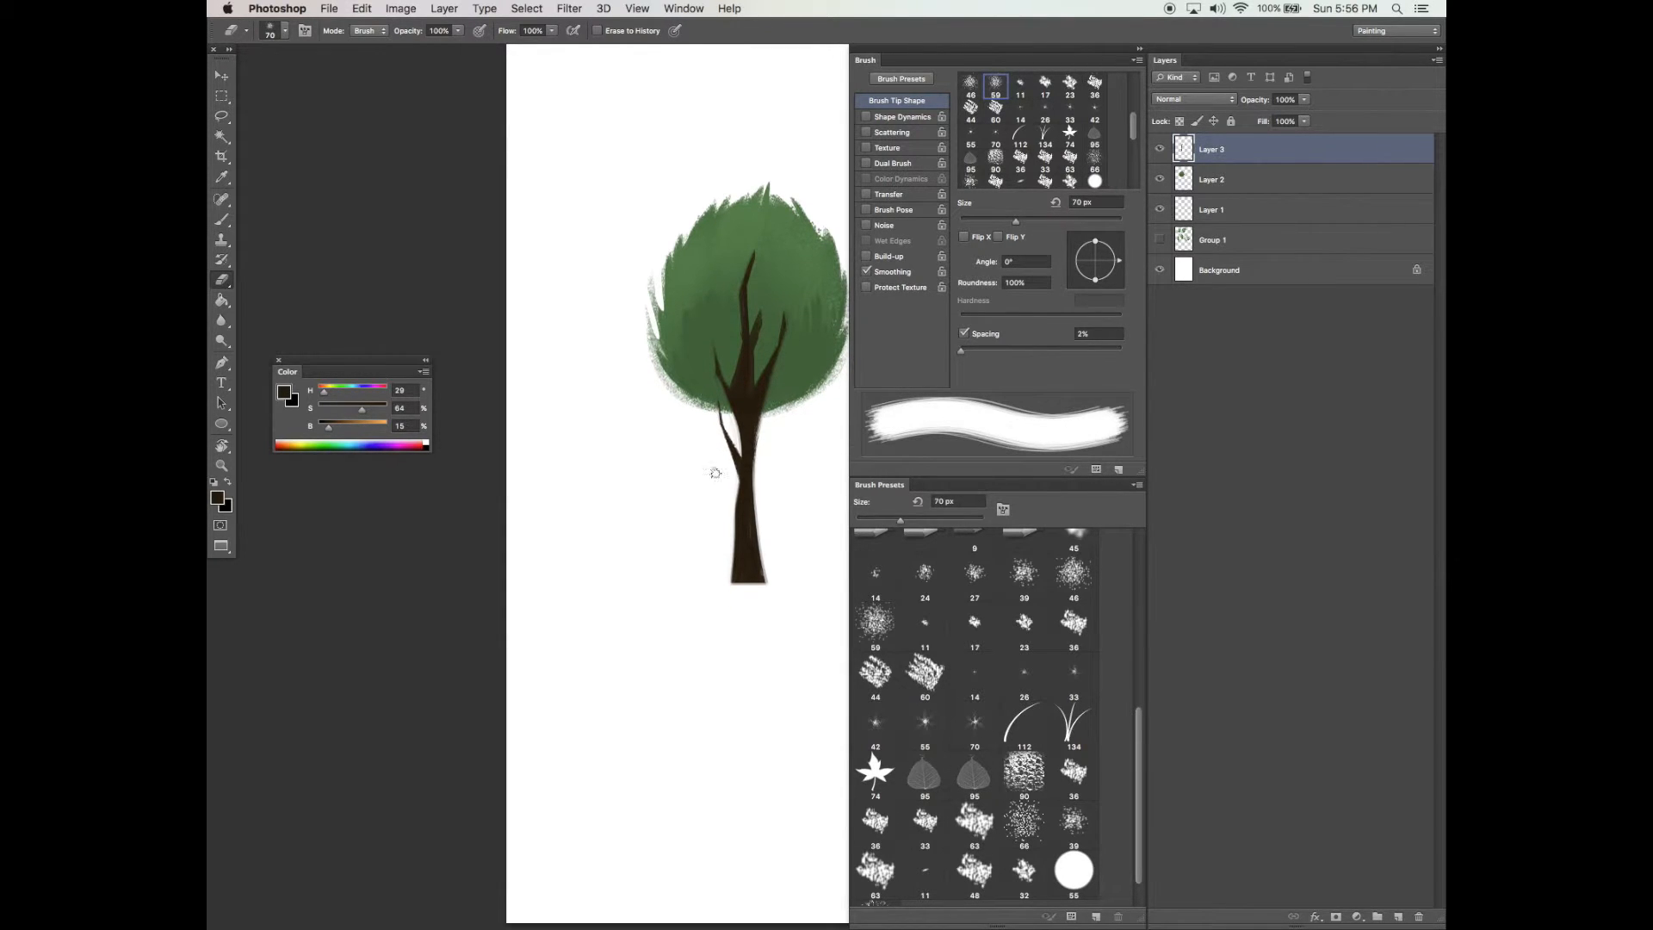
pyautogui.press('b')
pyautogui.click(1085, 280)
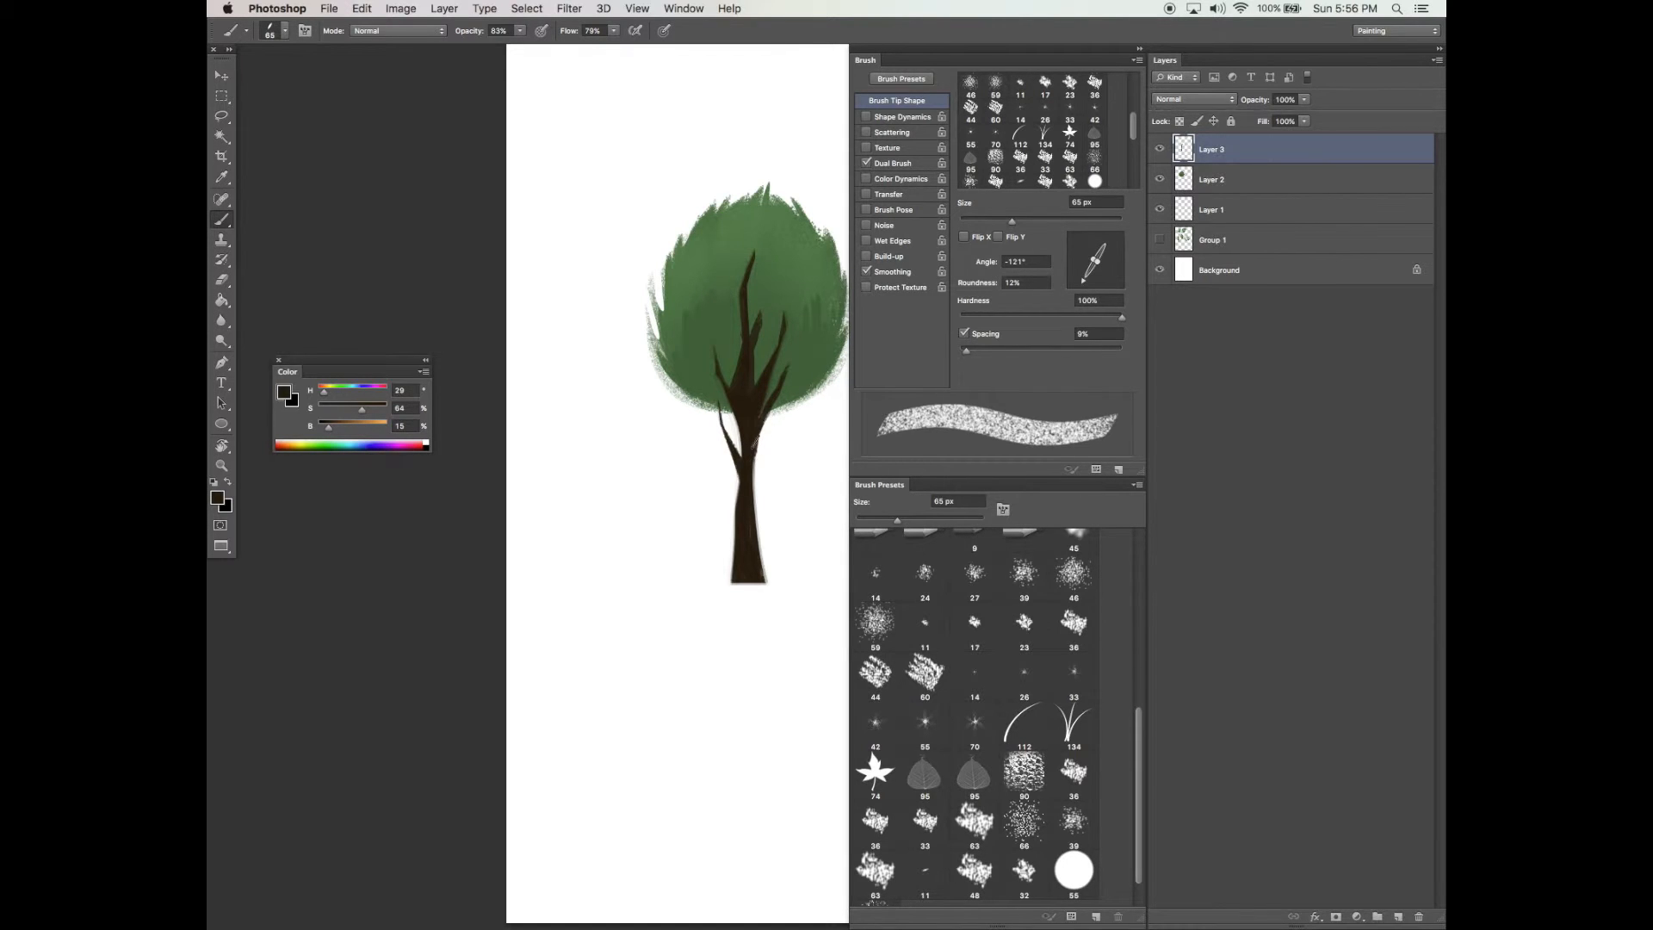
pyautogui.moveTo(777, 448); pyautogui.dragTo(776, 456)
pyautogui.press('e')
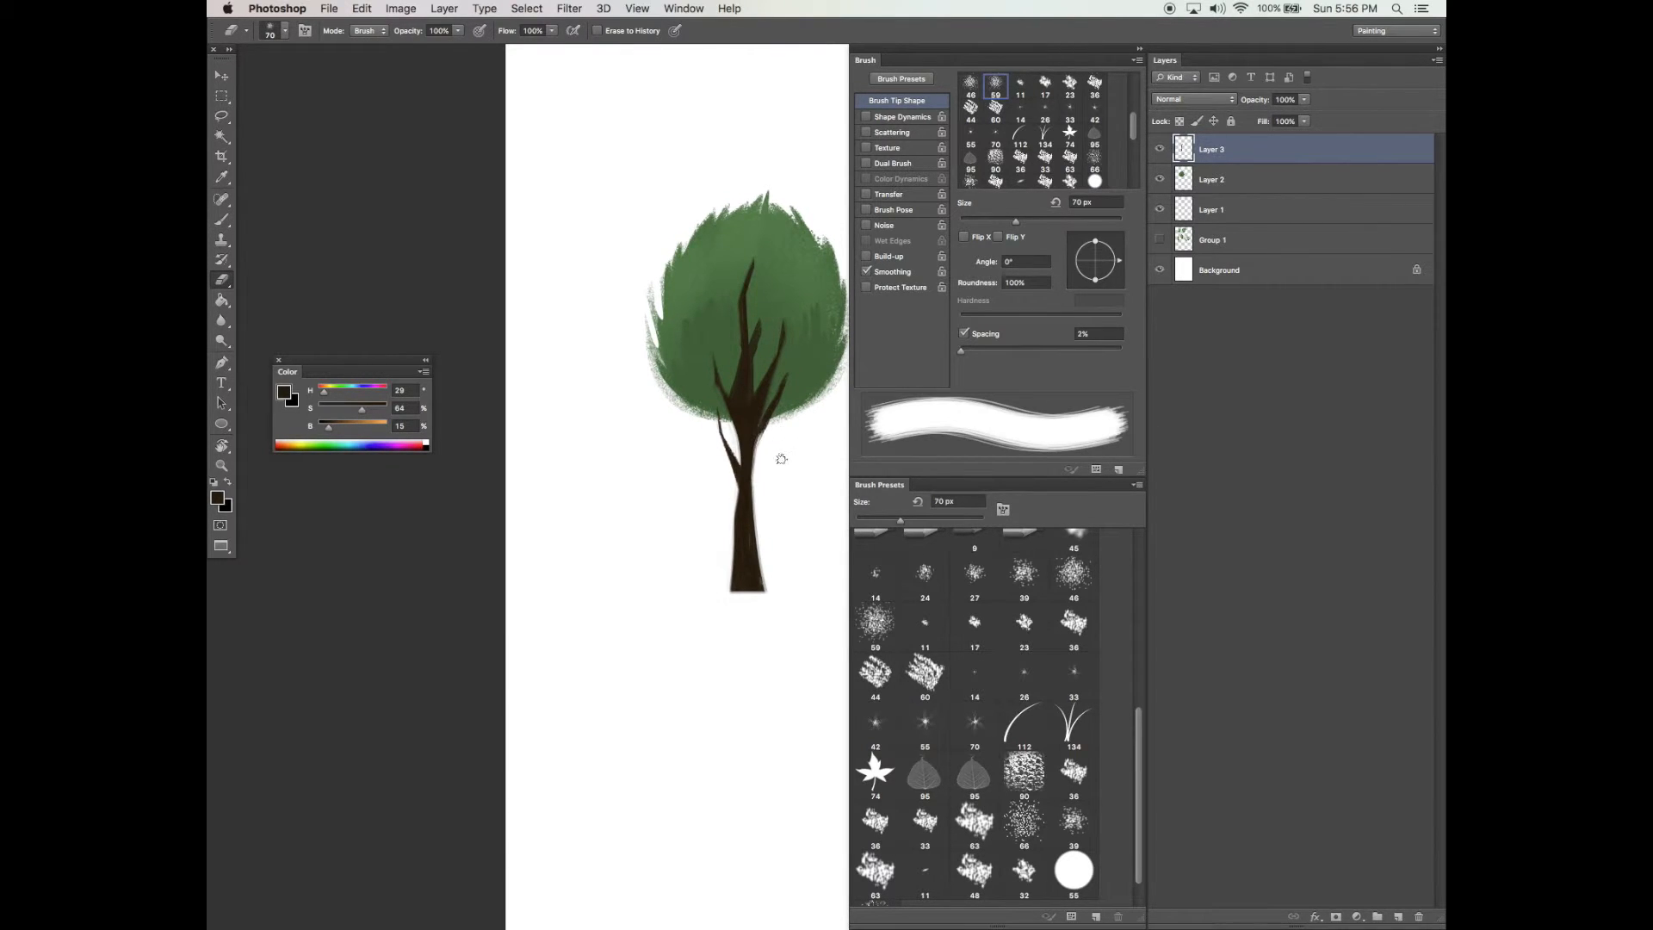
pyautogui.moveTo(768, 450); pyautogui.dragTo(765, 469)
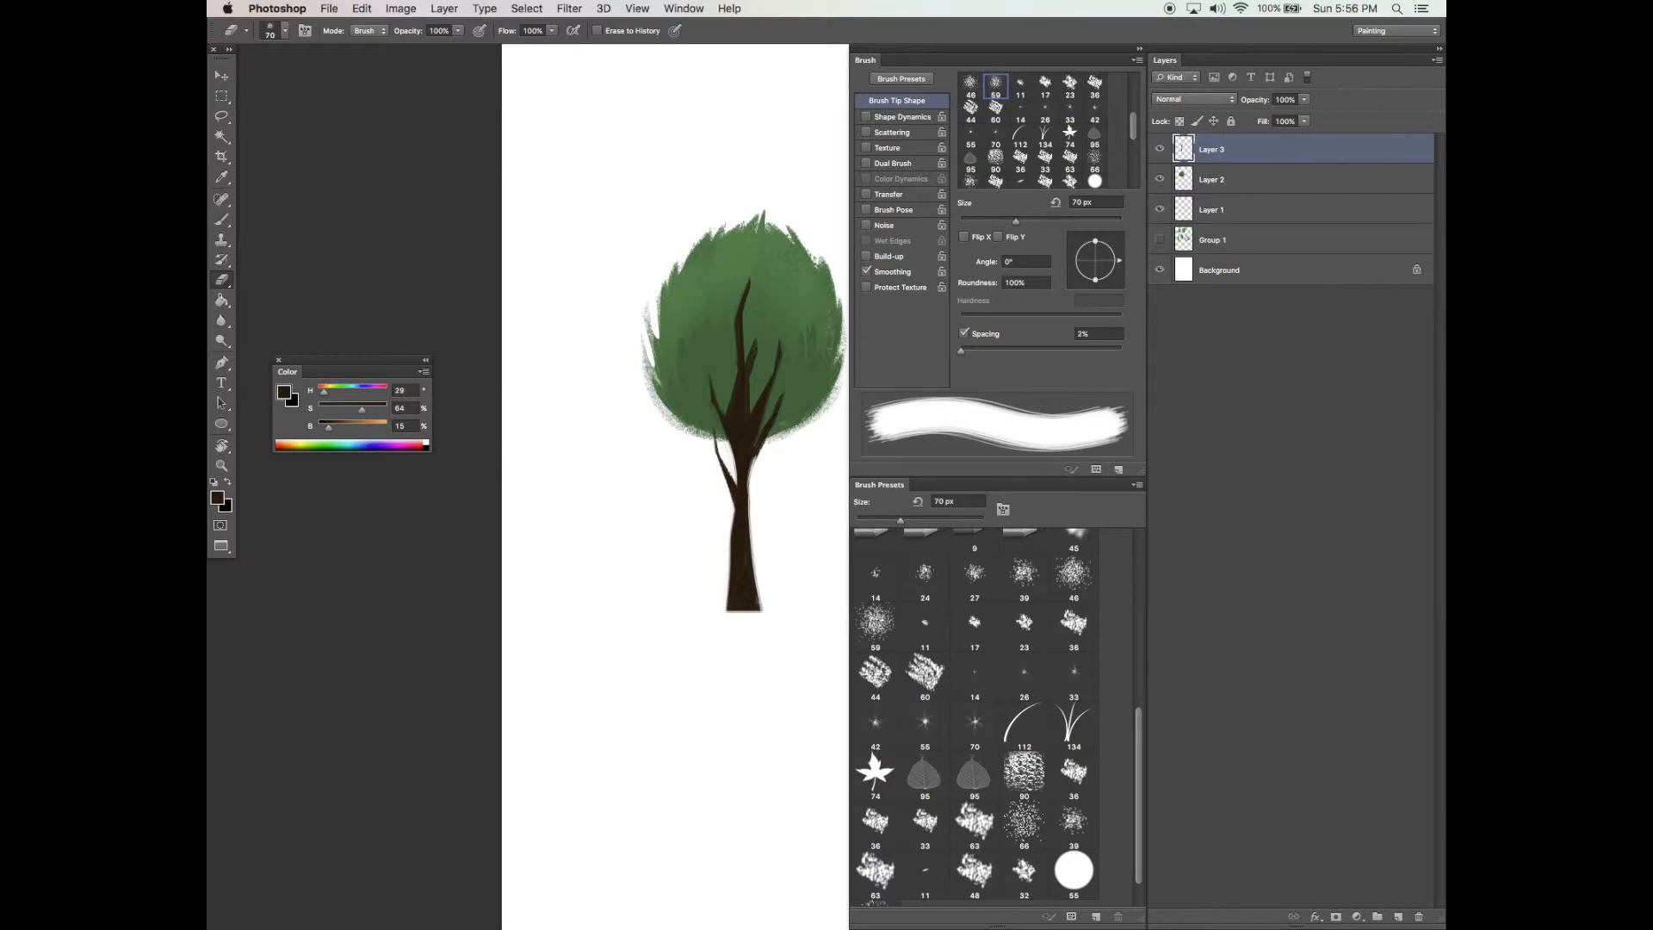
# Paint thin brown branch strokes into the foliage and along the trunk with the angled brush
pyautogui.press('b')
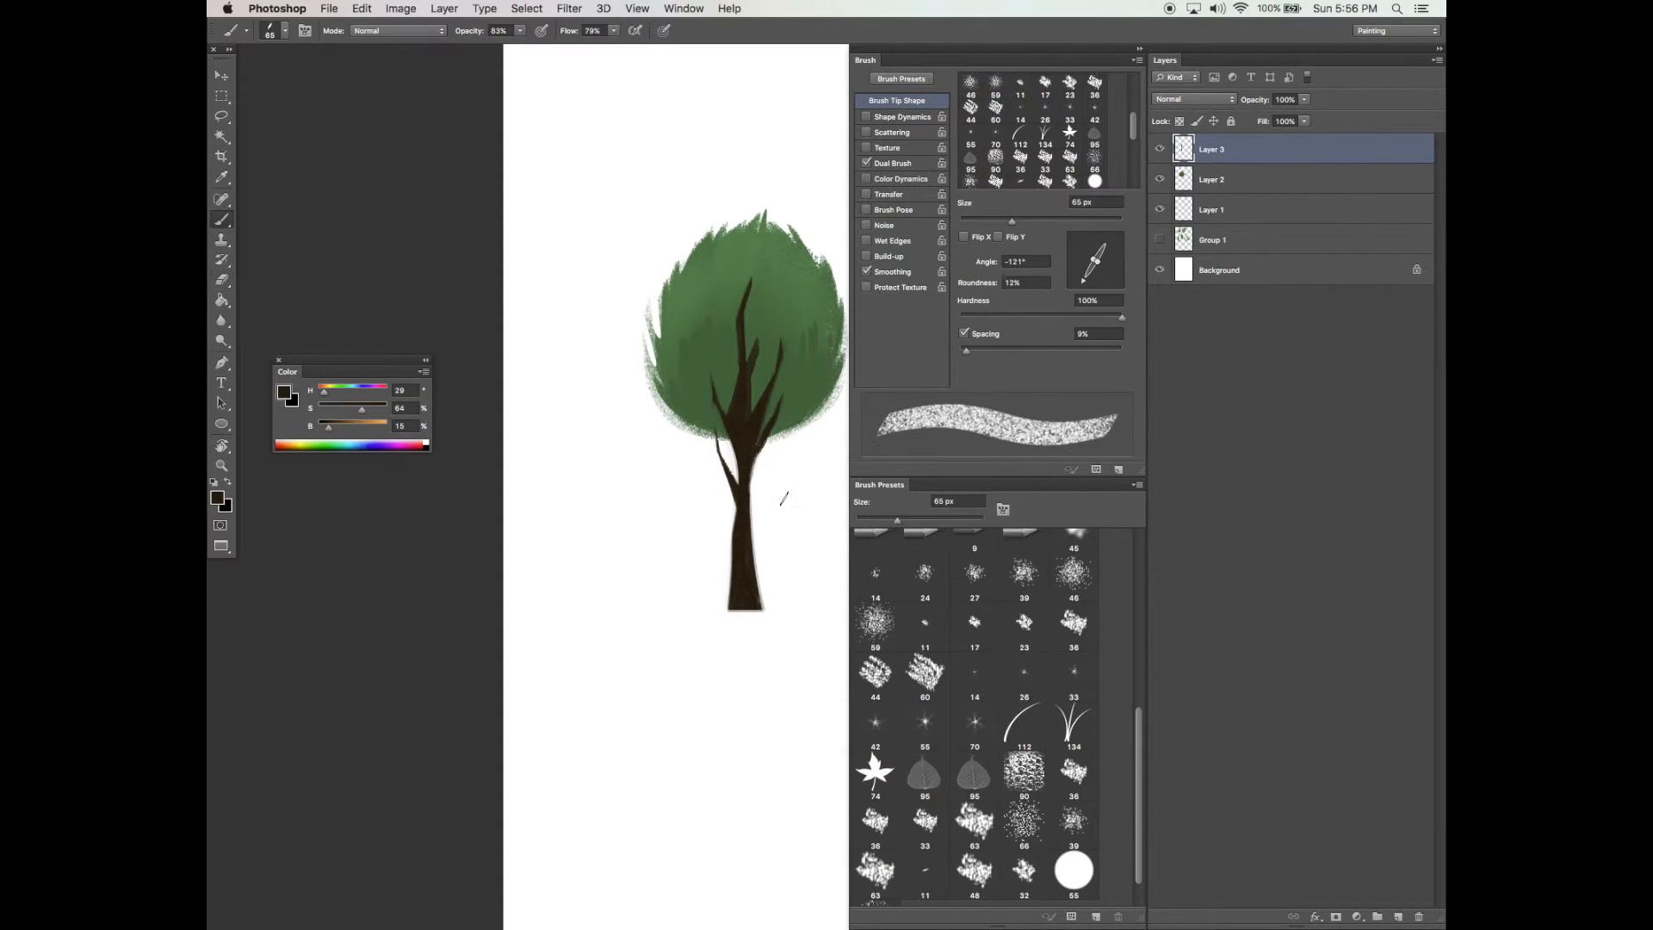
pyautogui.press('Tab')
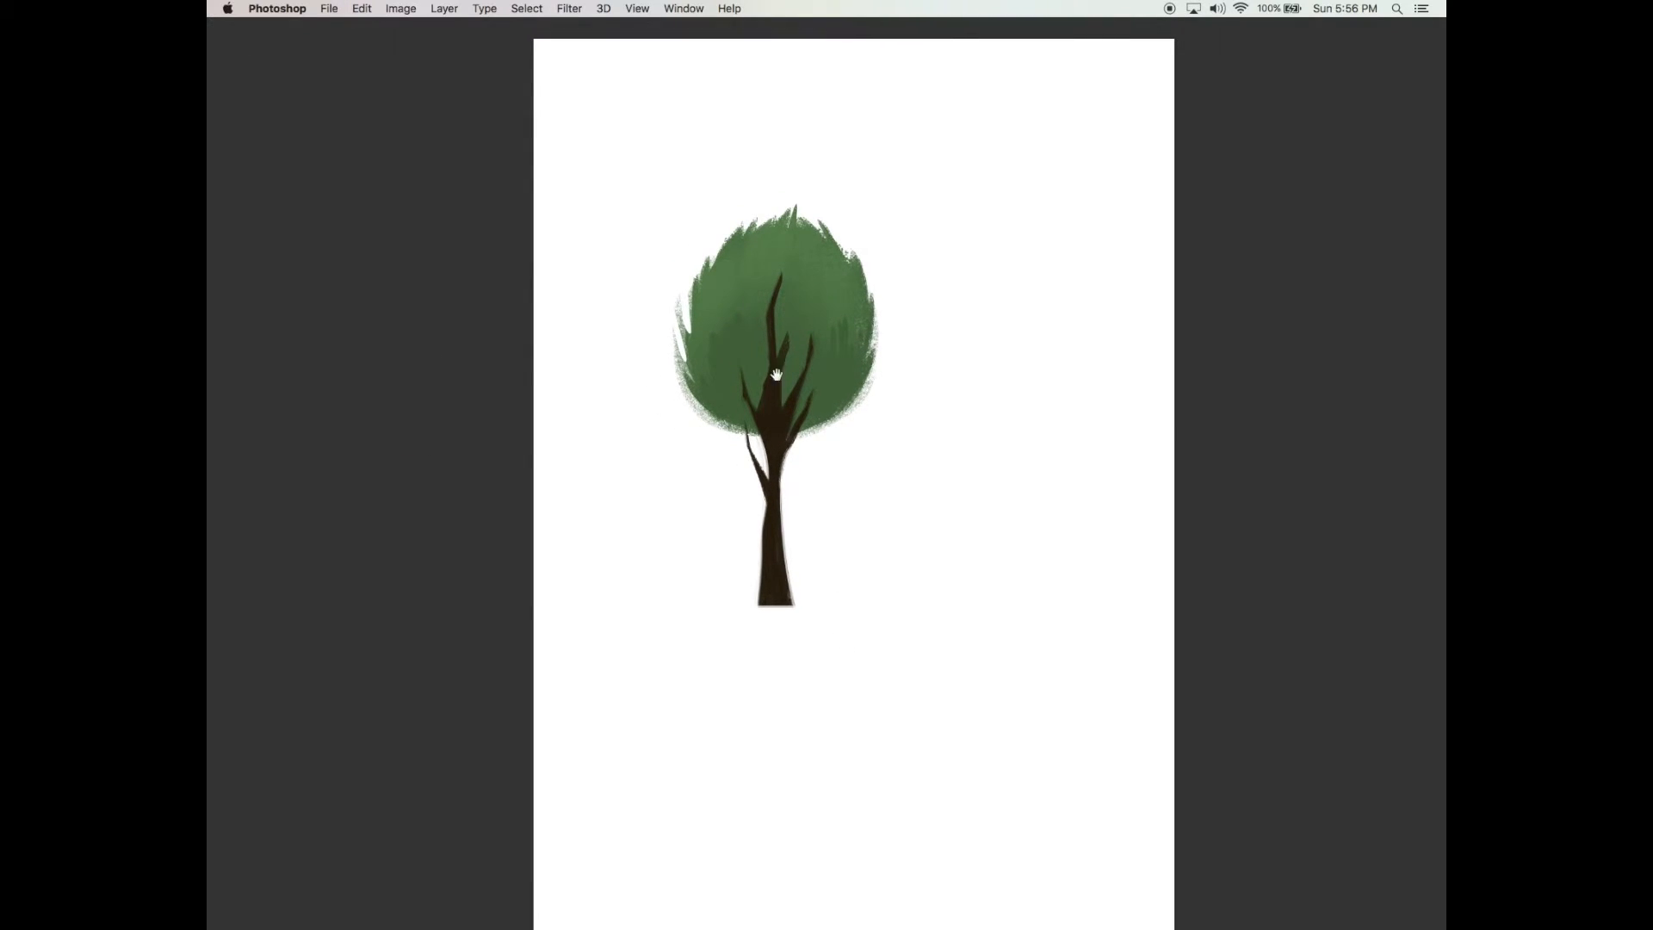
pyautogui.press('Tab')
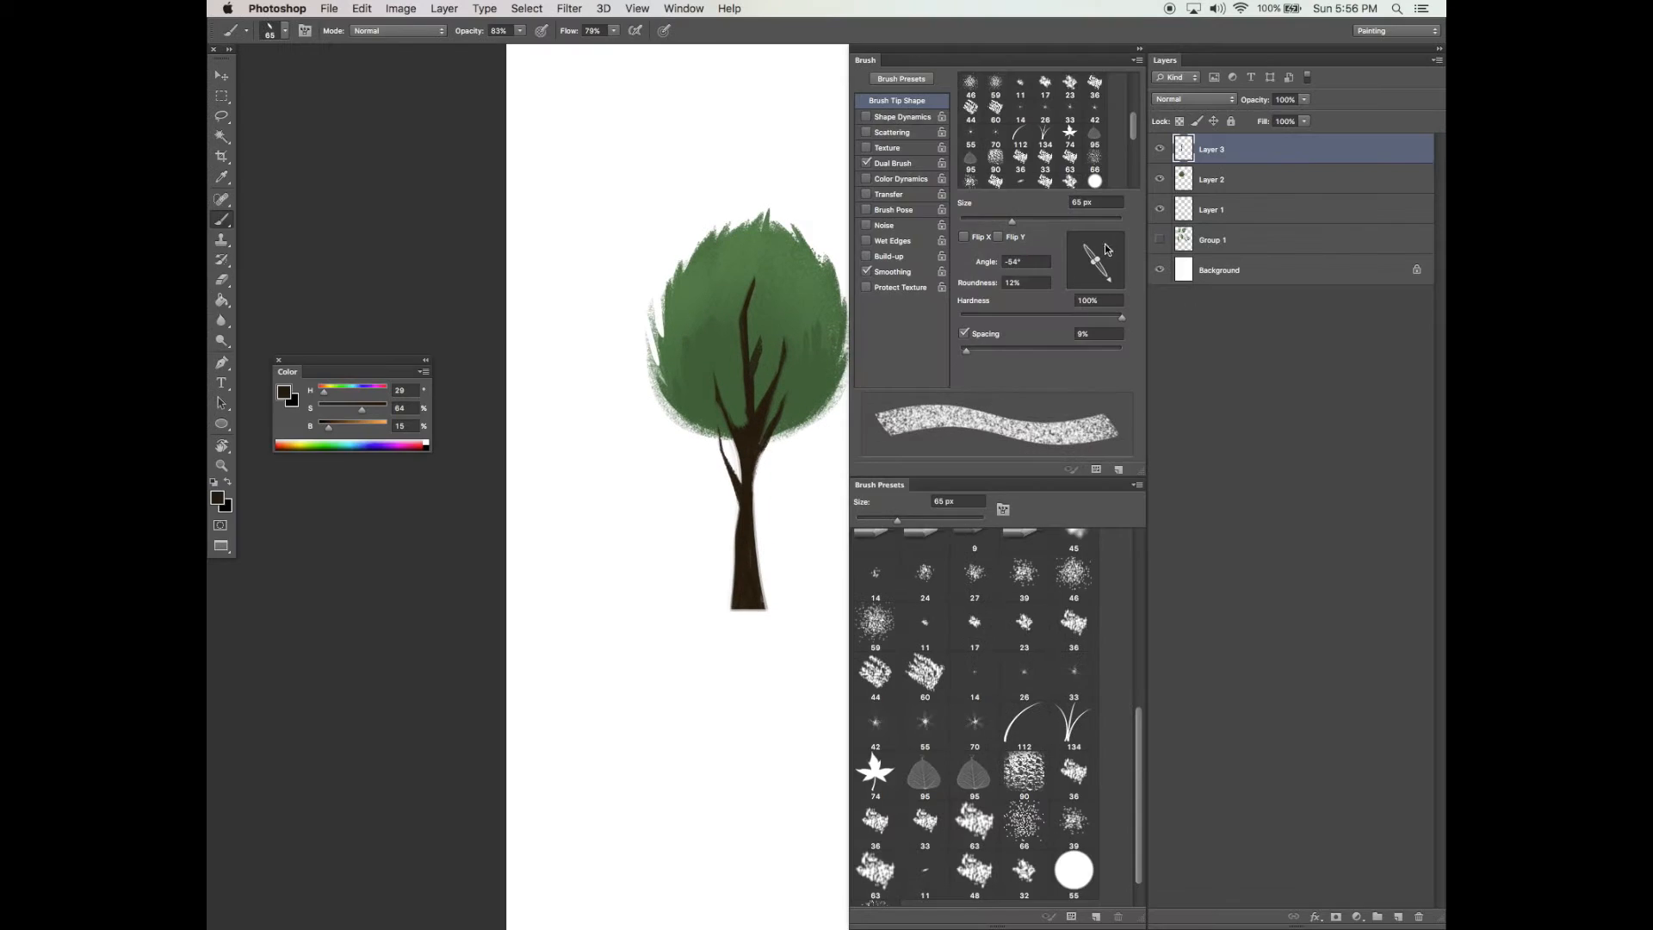
pyautogui.press('Tab')
pyautogui.moveTo(811, 272)
pyautogui.mouseDown()
pyautogui.moveTo(808, 321)
pyautogui.moveTo(741, 353)
pyautogui.moveTo(742, 392)
pyautogui.mouseUp()
pyautogui.moveTo(775, 302); pyautogui.dragTo(772, 326)
pyautogui.moveTo(737, 422); pyautogui.dragTo(720, 365)
pyautogui.moveTo(778, 446)
pyautogui.mouseDown()
pyautogui.moveTo(766, 472)
pyautogui.moveTo(798, 474)
pyautogui.mouseUp()
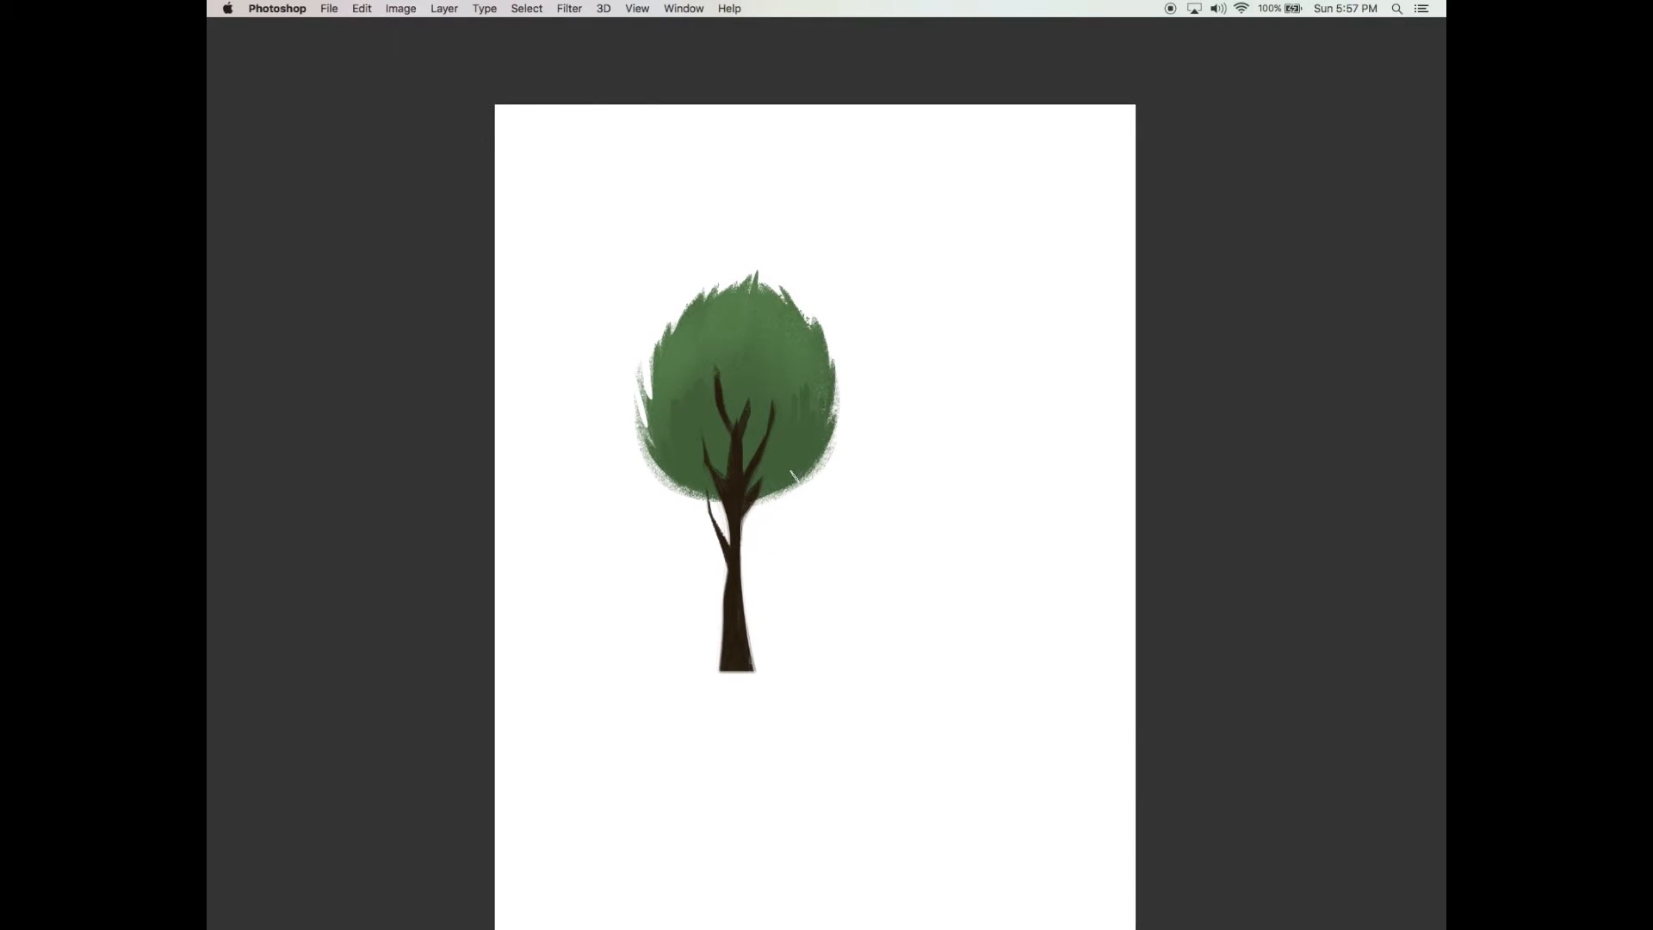
pyautogui.press('Tab')
pyautogui.press('v')
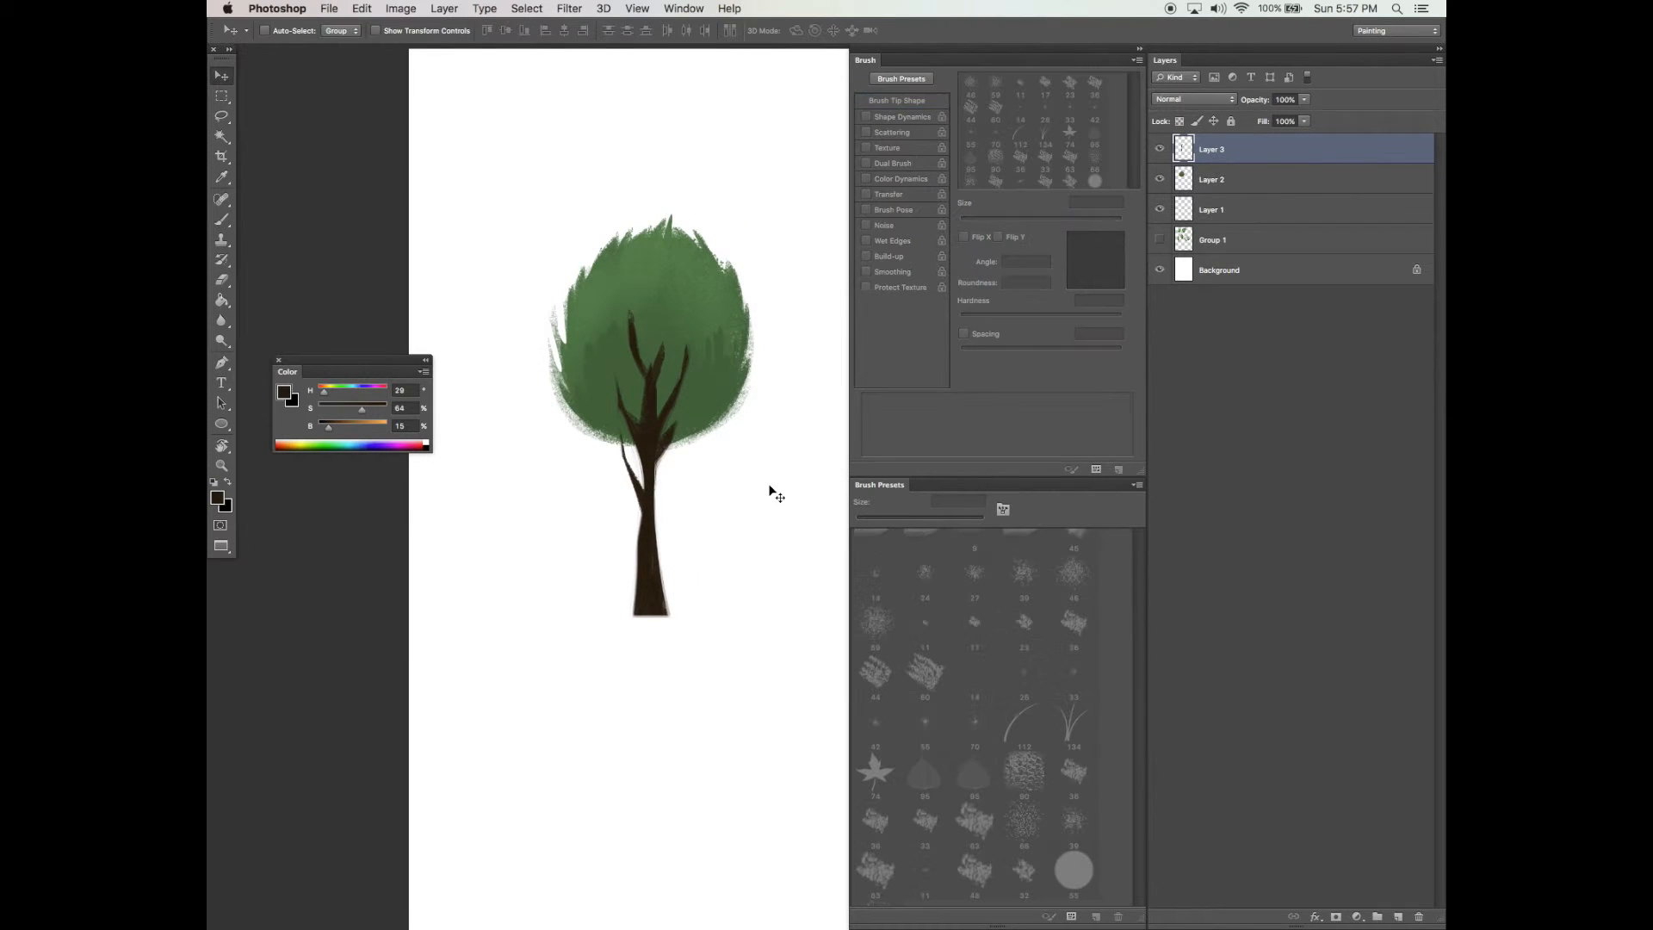
# Load the trunk layer as a selection and add a new layer with a 172 px brush
pyautogui.keyDown('ctrl'); pyautogui.click(1185, 150); pyautogui.keyUp('ctrl')
pyautogui.press('b')
pyautogui.click(1082, 221)
pyautogui.click(1398, 915)
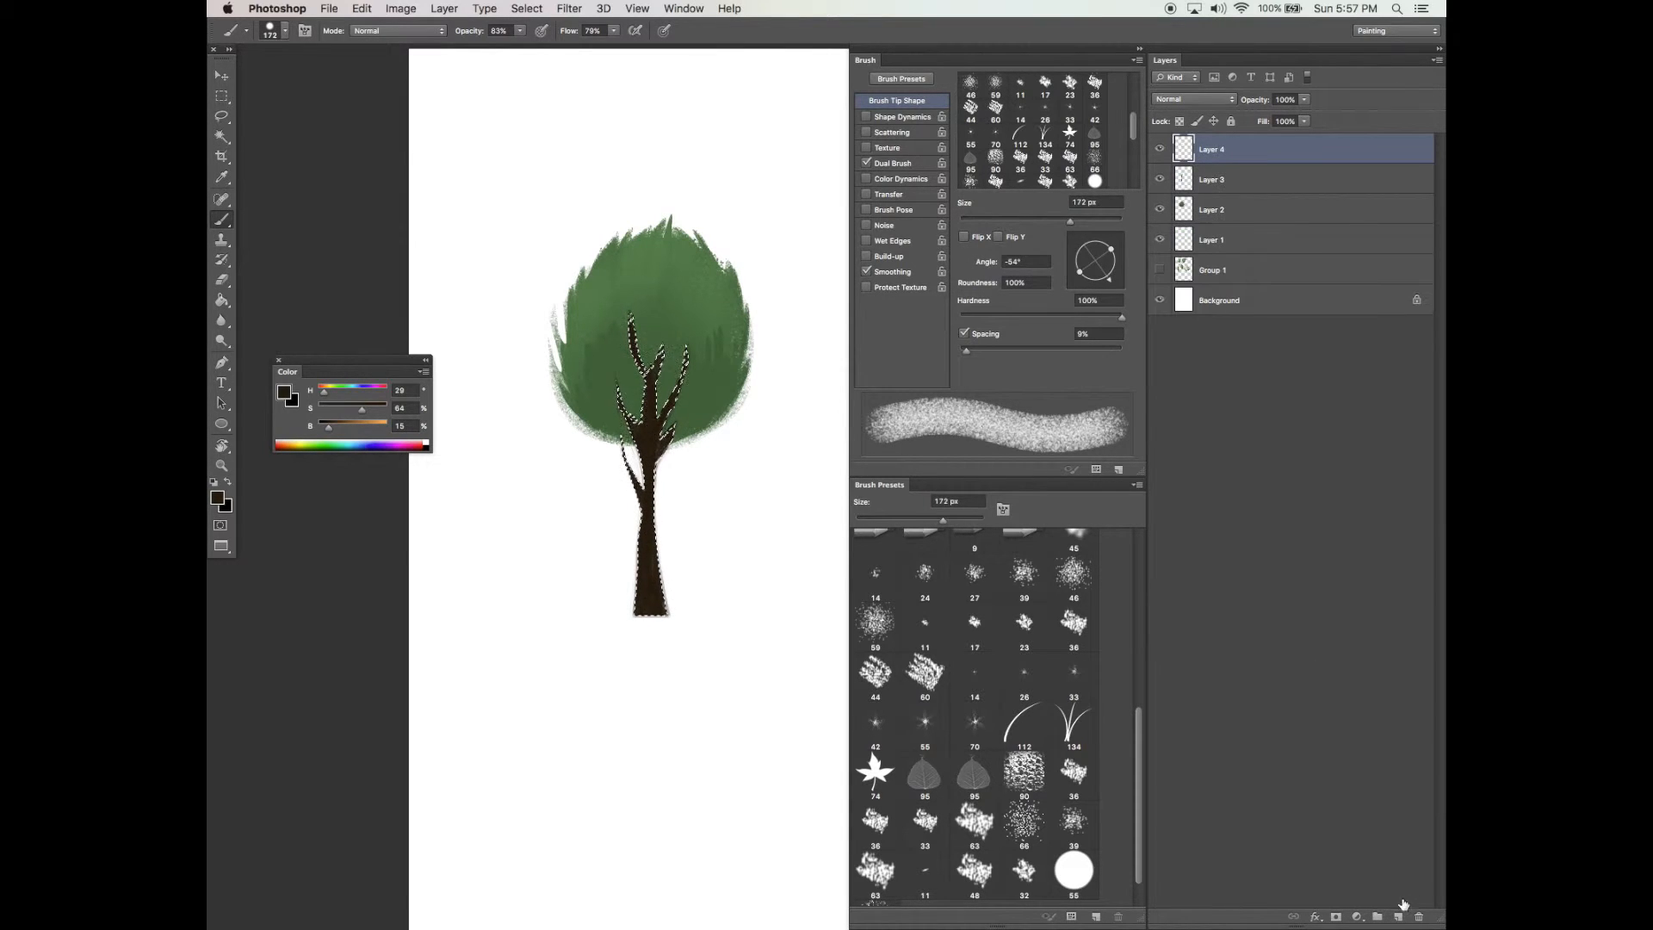
# Shade the trunk inside the selection with a lighter brown using the large brush
pyautogui.moveTo(726, 435); pyautogui.dragTo(749, 410)
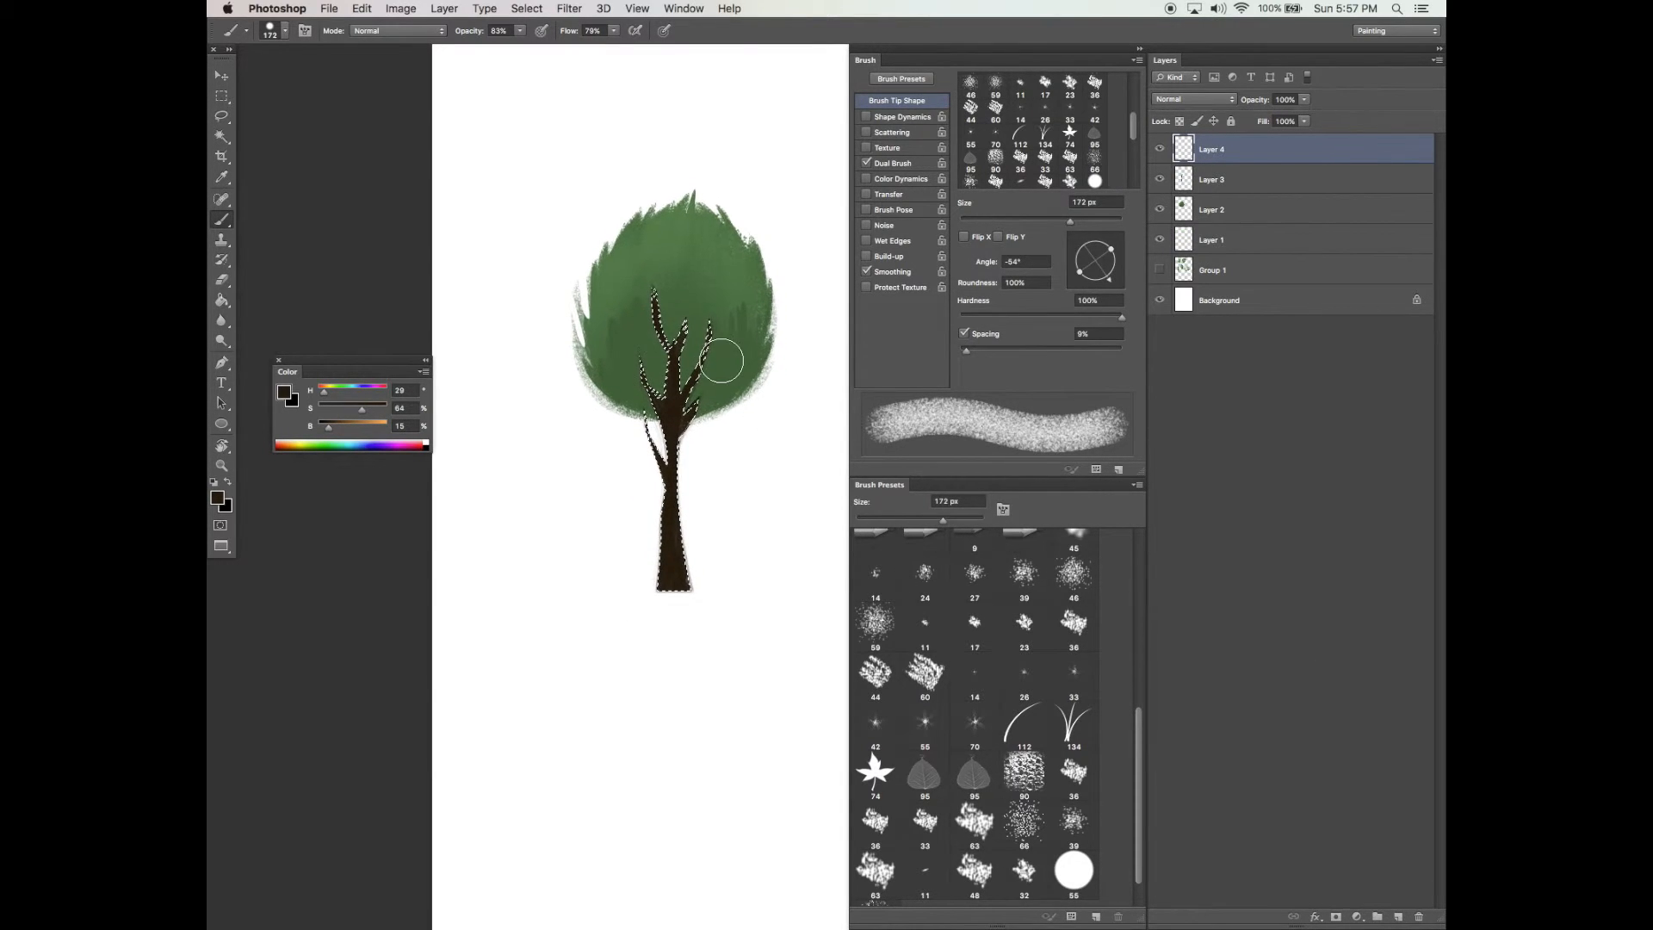
pyautogui.moveTo(328, 426); pyautogui.dragTo(368, 410)
pyautogui.press('Tab')
pyautogui.press('super+h')
pyautogui.moveTo(728, 269); pyautogui.dragTo(750, 422)
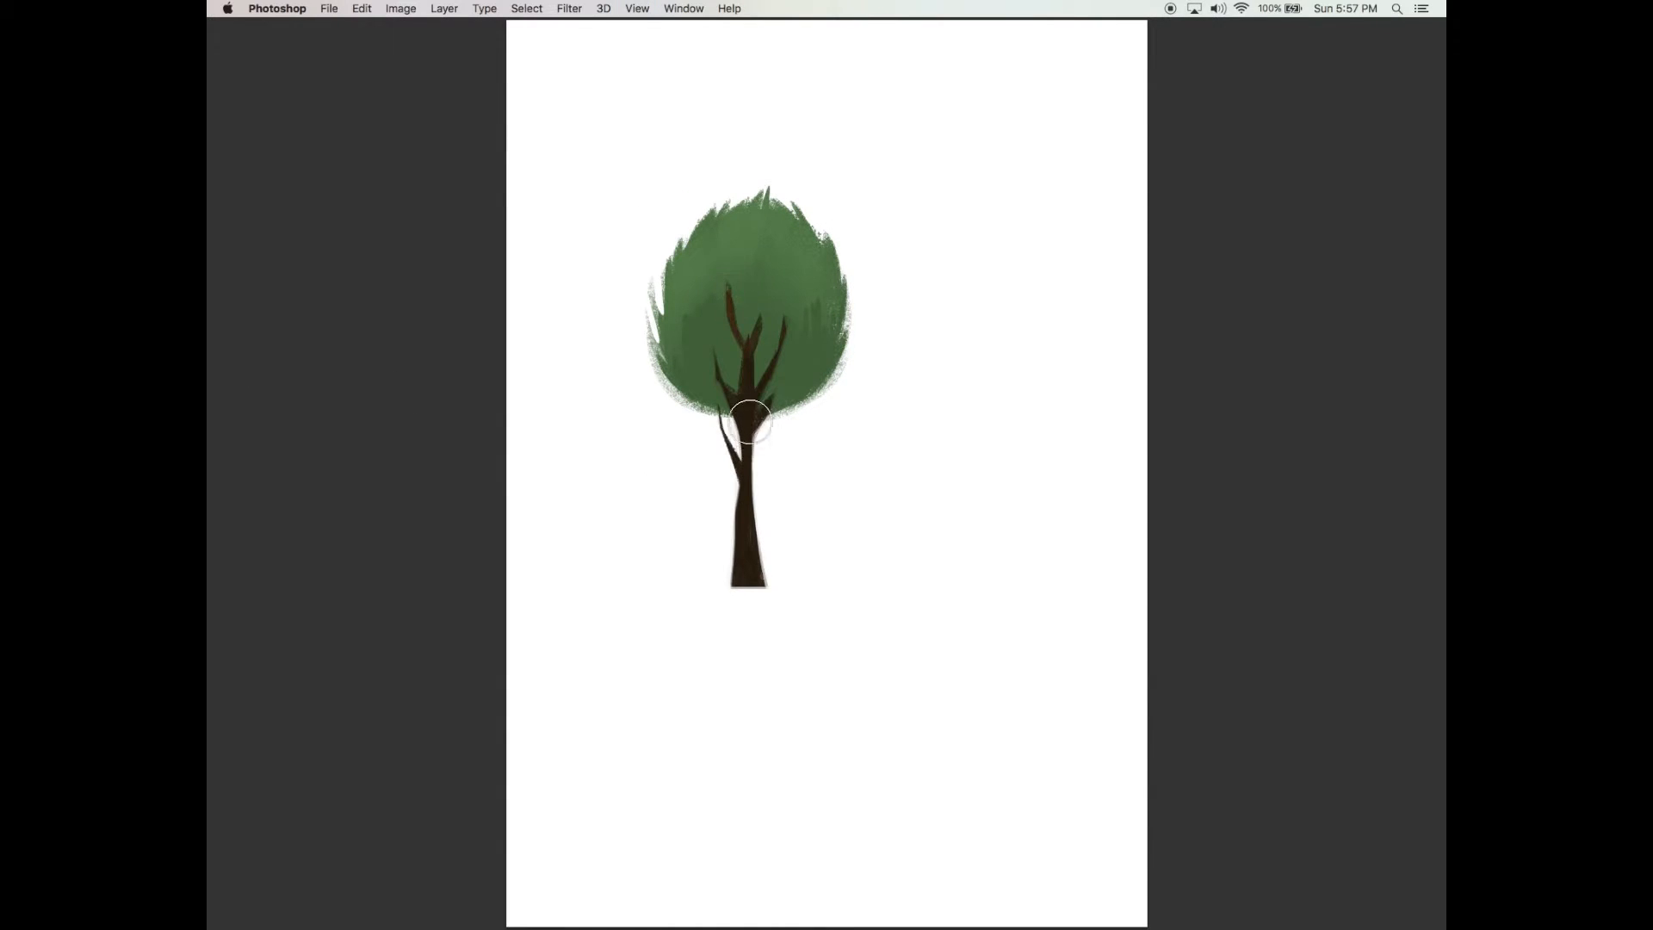
pyautogui.moveTo(733, 305)
pyautogui.mouseDown()
pyautogui.moveTo(749, 438)
pyautogui.moveTo(772, 300)
pyautogui.moveTo(752, 530)
pyautogui.mouseUp()
pyautogui.moveTo(723, 406)
pyautogui.mouseDown()
pyautogui.moveTo(728, 522)
pyautogui.moveTo(778, 498)
pyautogui.moveTo(777, 451)
pyautogui.mouseUp()
pyautogui.press('Tab')
# Set the brush to 38 px and paint thin brown highlight streaks along the trunk
pyautogui.click(990, 221)
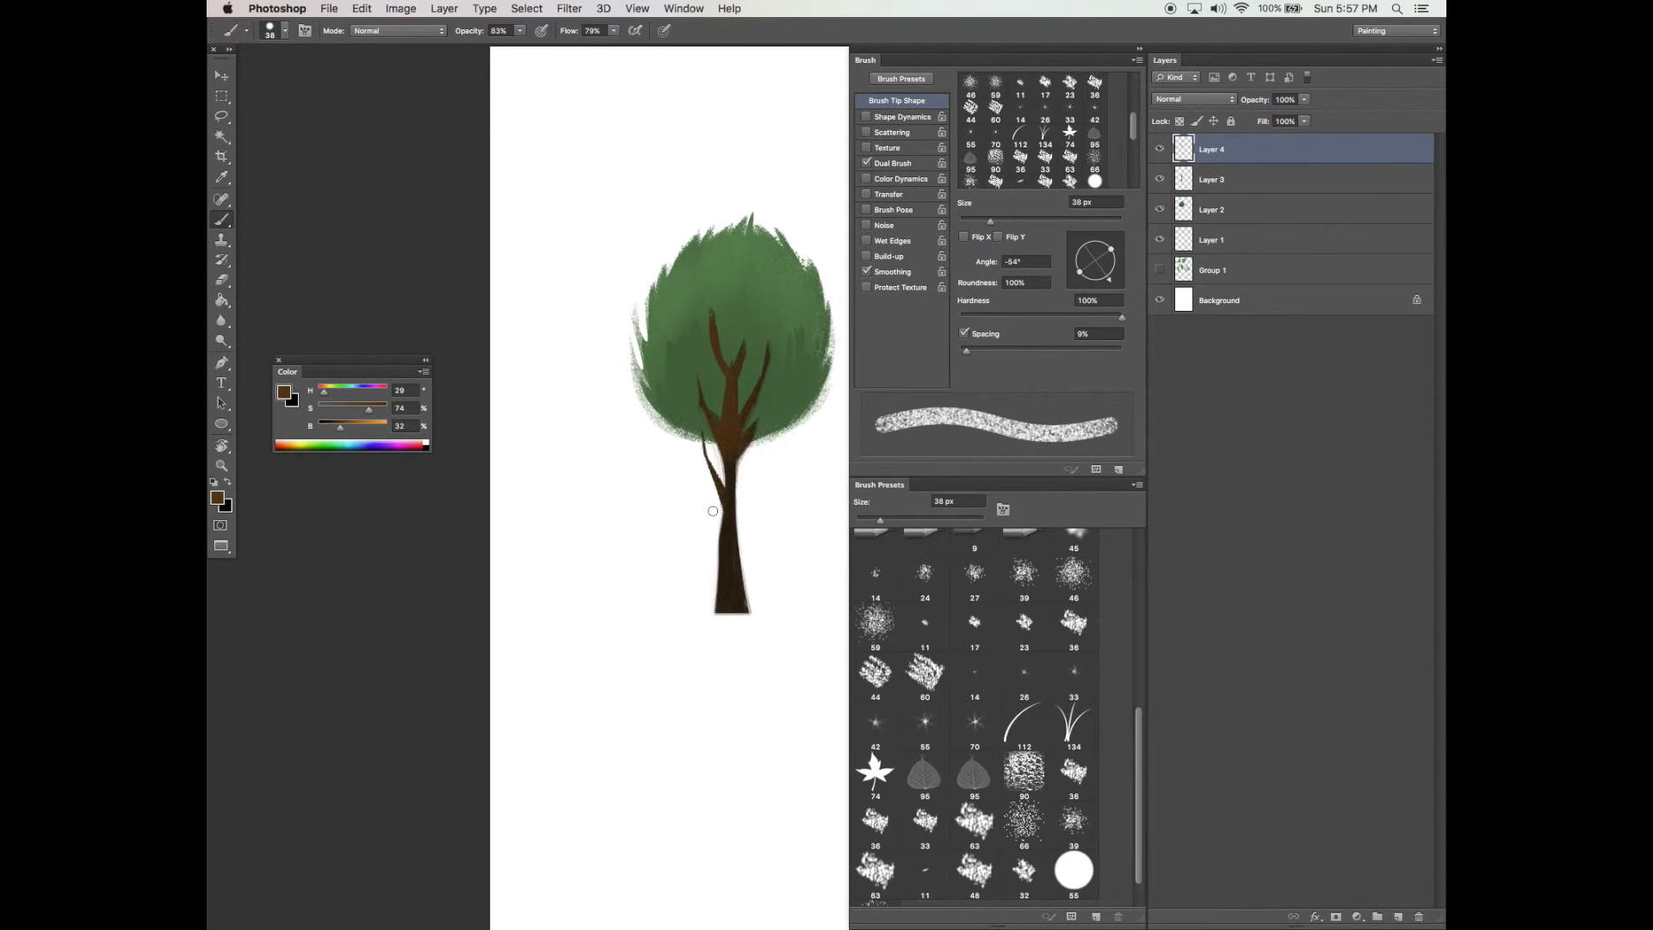
pyautogui.moveTo(1110, 252); pyautogui.dragTo(1101, 259)
pyautogui.press('Tab')
pyautogui.press('super+equal')
pyautogui.moveTo(752, 499); pyautogui.dragTo(839, 384)
pyautogui.moveTo(777, 340); pyautogui.dragTo(773, 551)
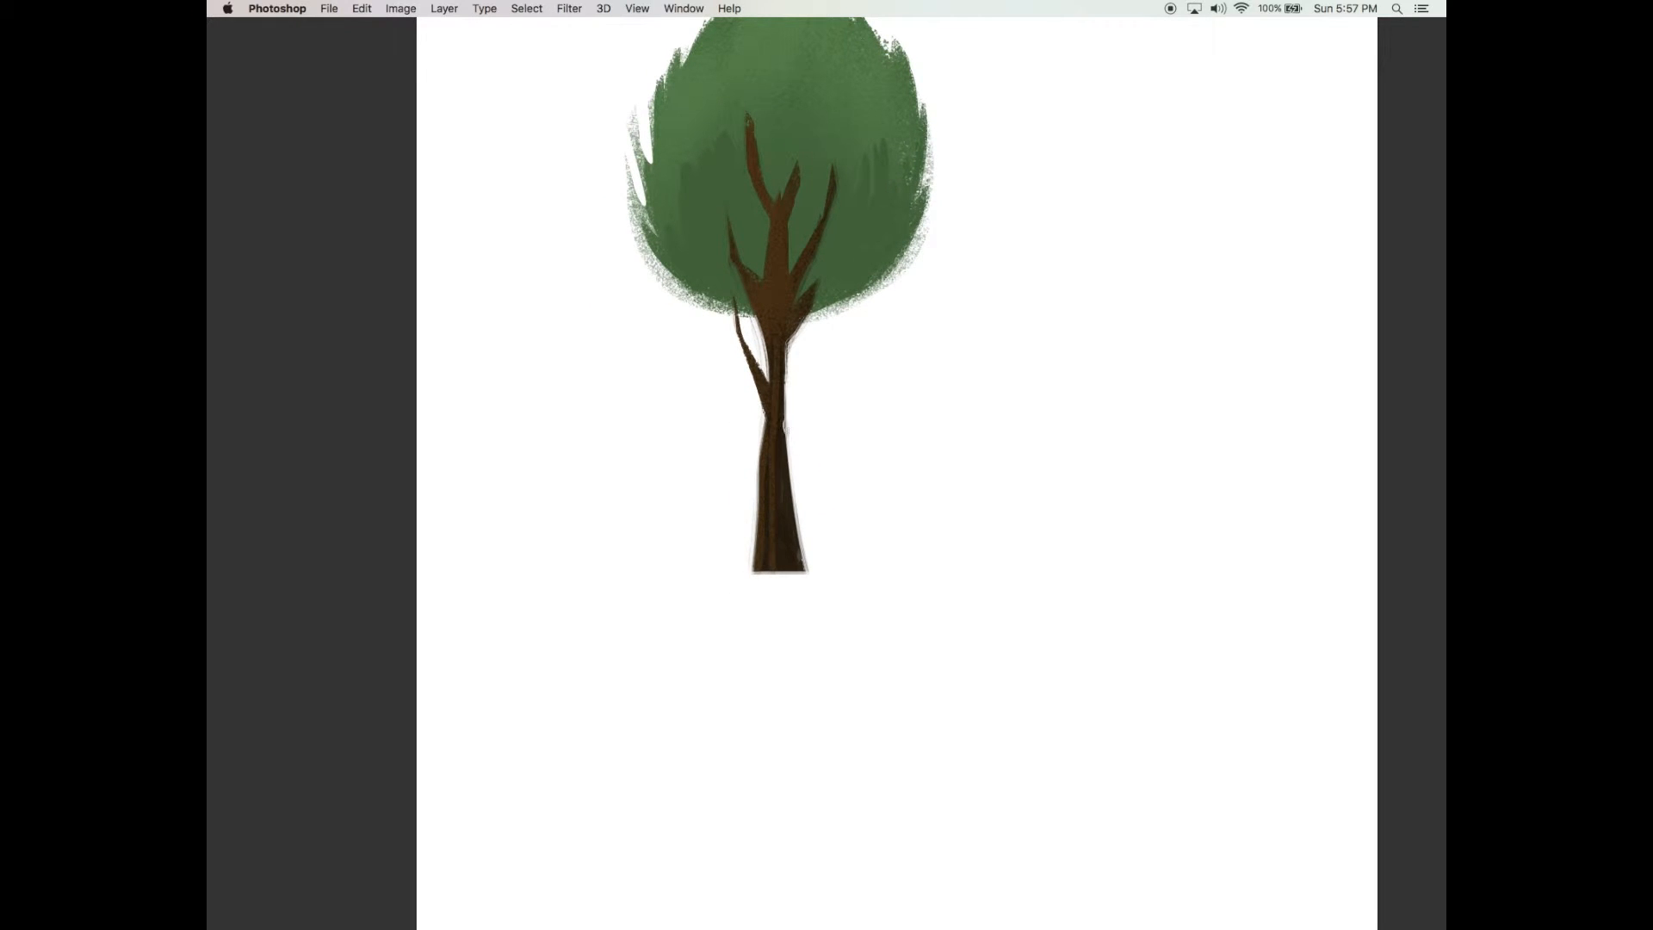
pyautogui.moveTo(780, 492); pyautogui.dragTo(787, 562)
pyautogui.moveTo(801, 400)
pyautogui.mouseDown()
pyautogui.moveTo(817, 418)
pyautogui.moveTo(808, 458)
pyautogui.mouseUp()
pyautogui.press('Tab')
pyautogui.press('v')
pyautogui.press('super+minus')
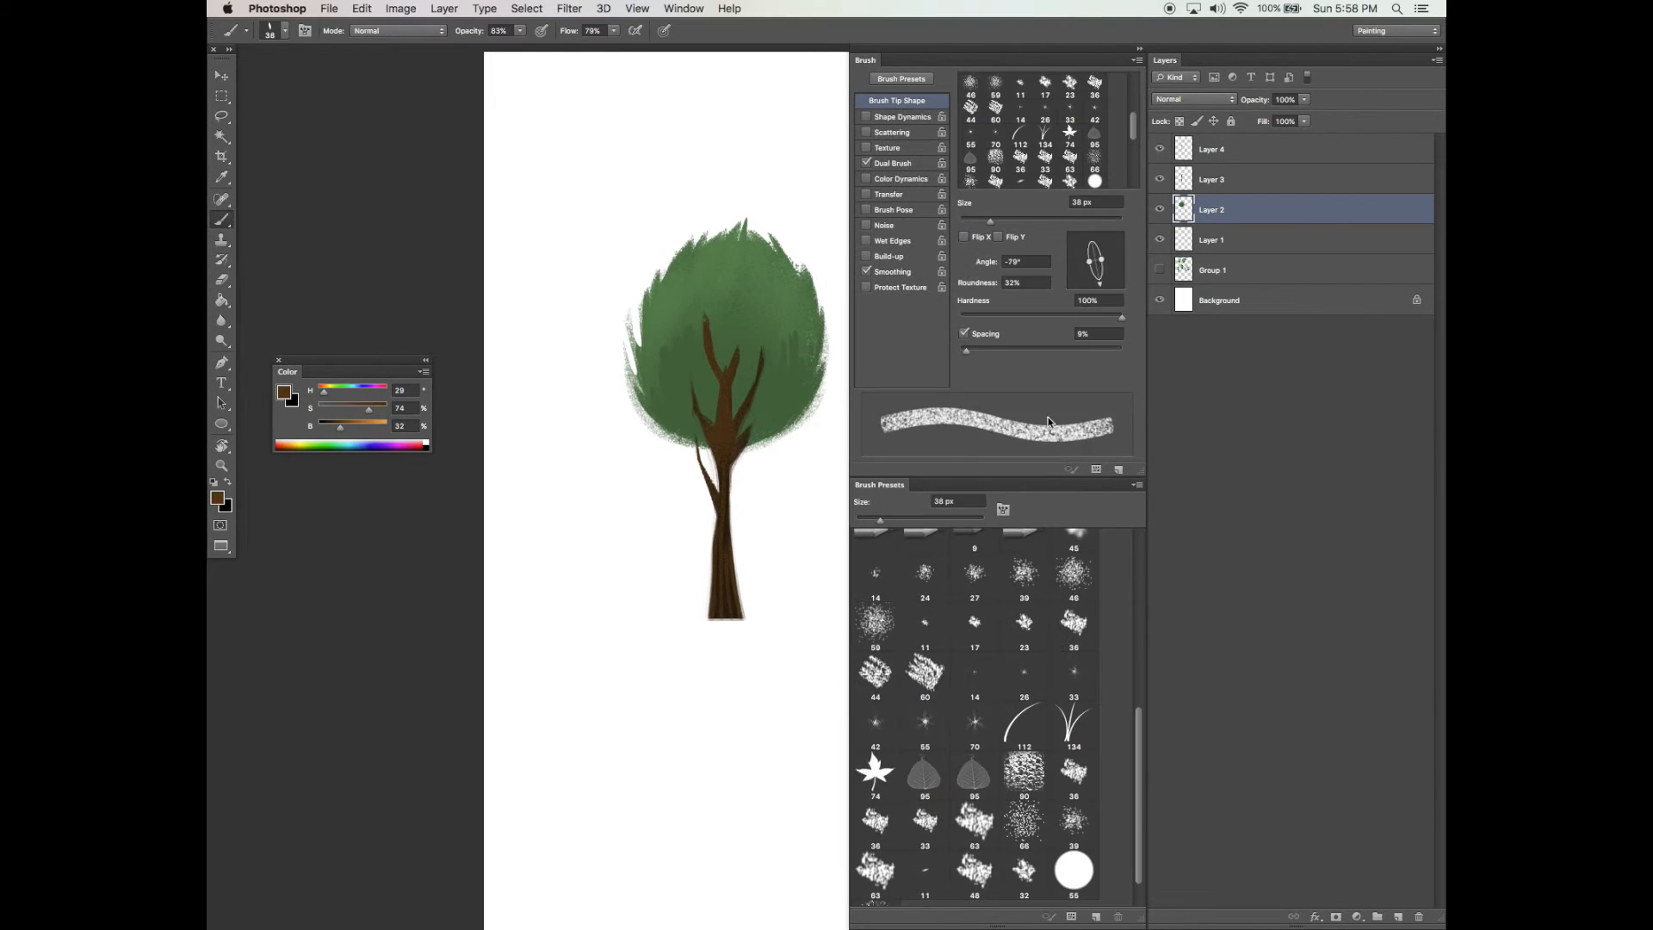
# Add a new layer above the background and fill it with gray as a backdrop
pyautogui.moveTo(1101, 259); pyautogui.dragTo(1126, 257)
pyautogui.click(1043, 221)
pyautogui.click(1219, 301)
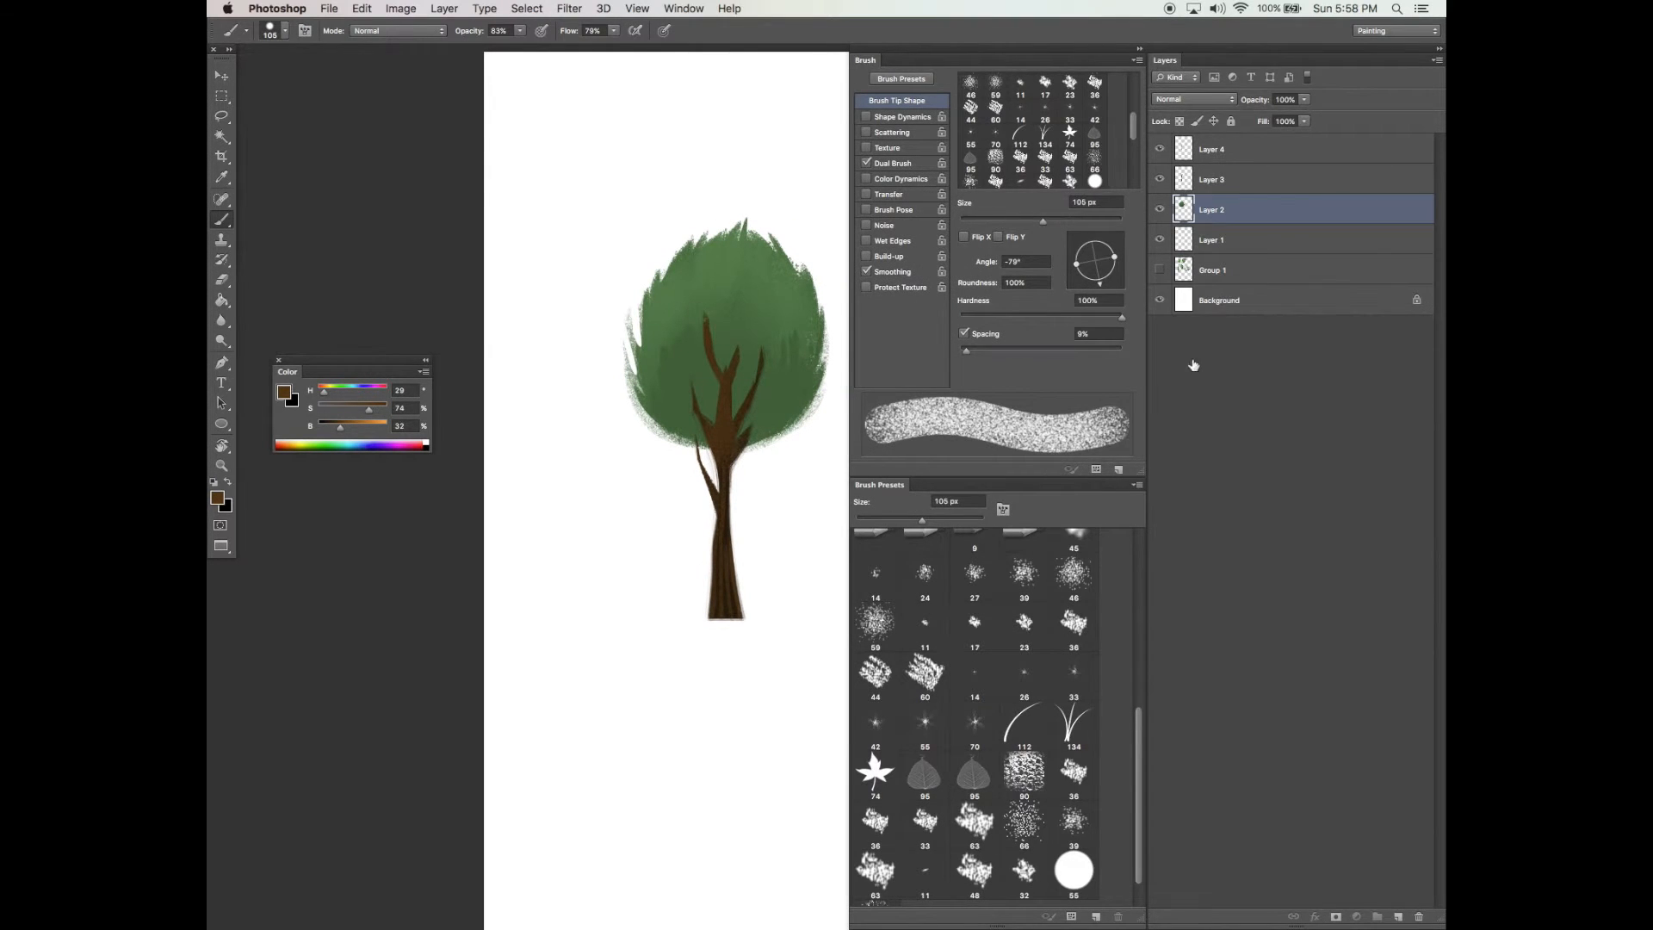
pyautogui.click(1398, 917)
pyautogui.press('g')
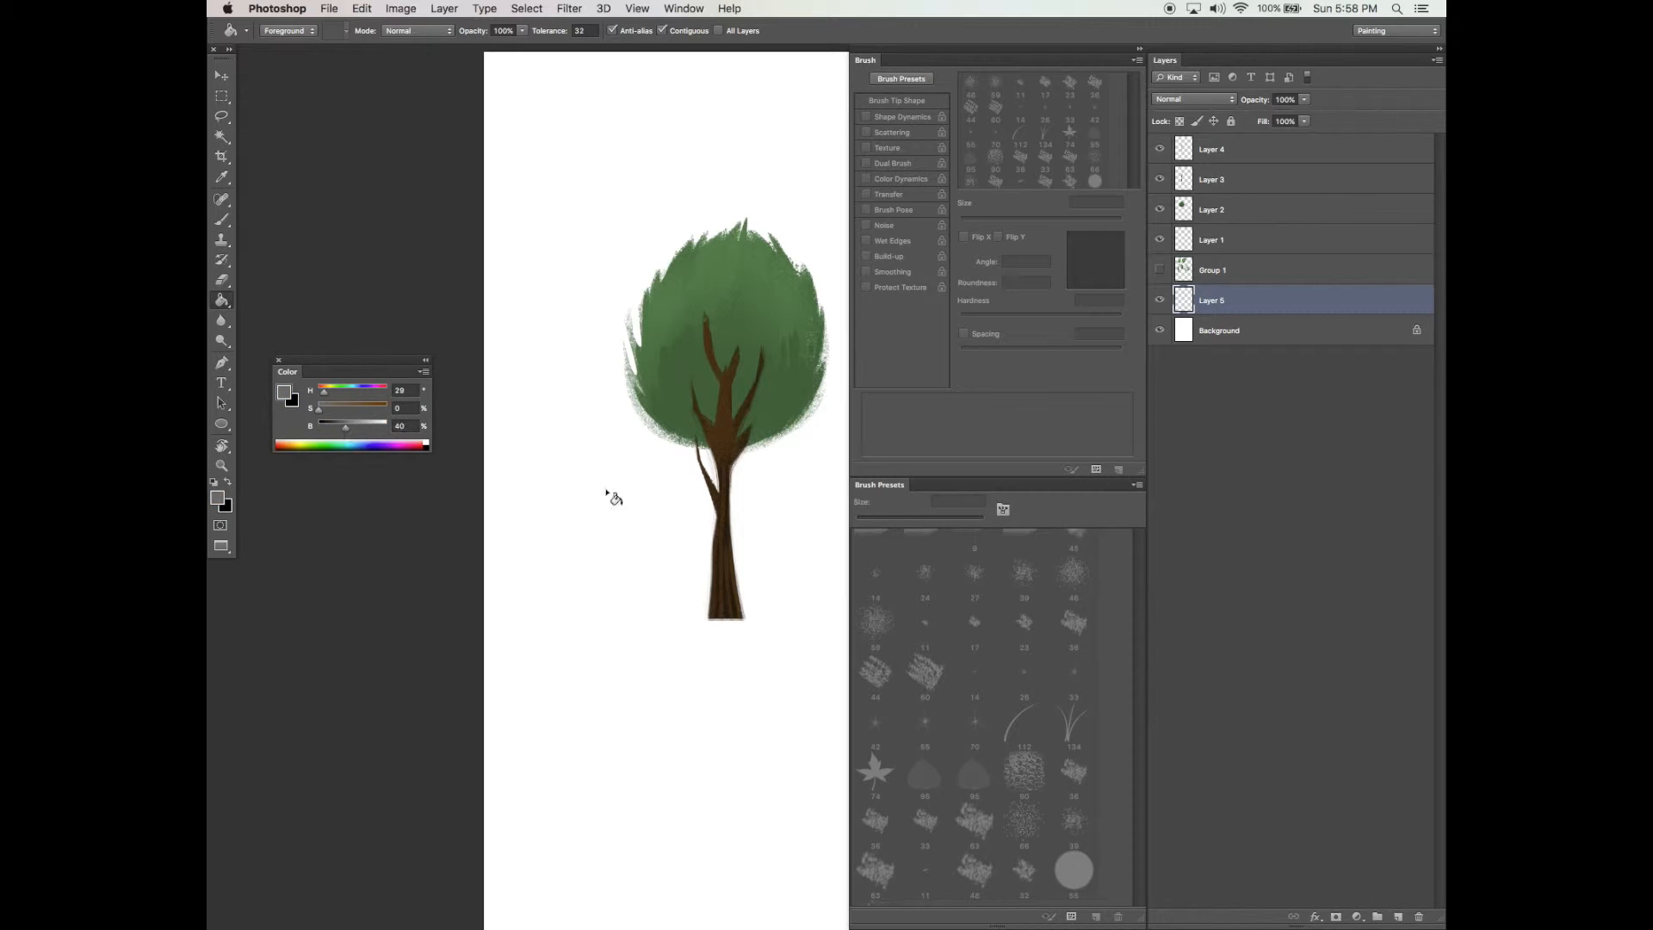
pyautogui.press('super+a')
pyautogui.press('super+a')
pyautogui.press('super+x')
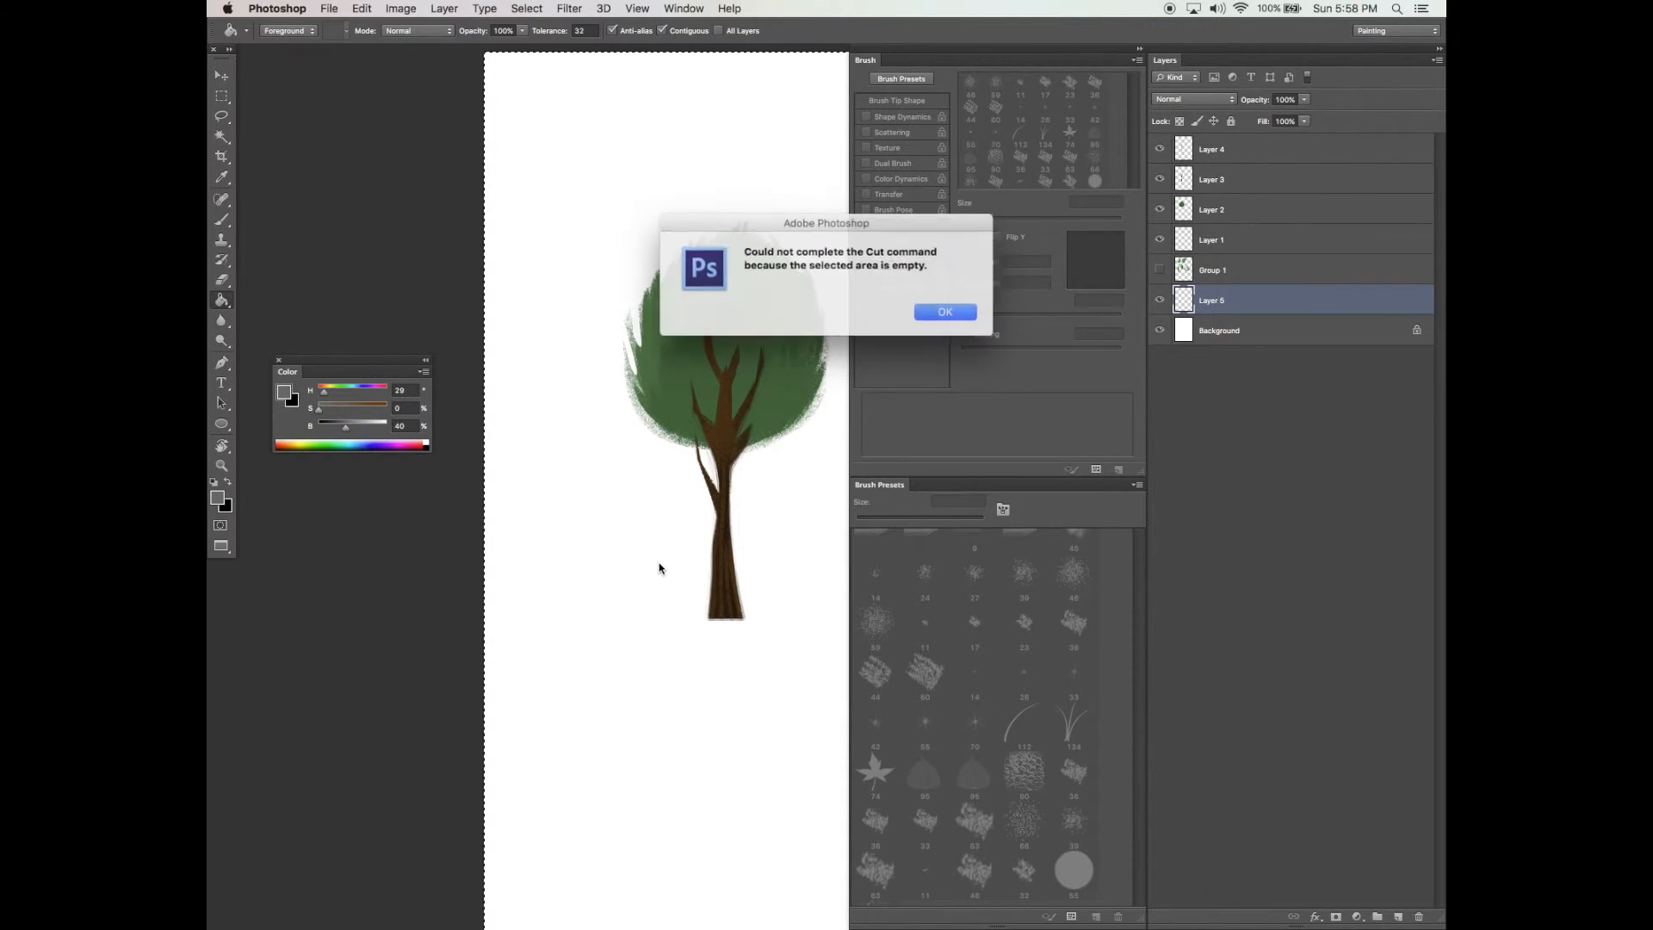
pyautogui.press('Return')
pyautogui.press('super+d')
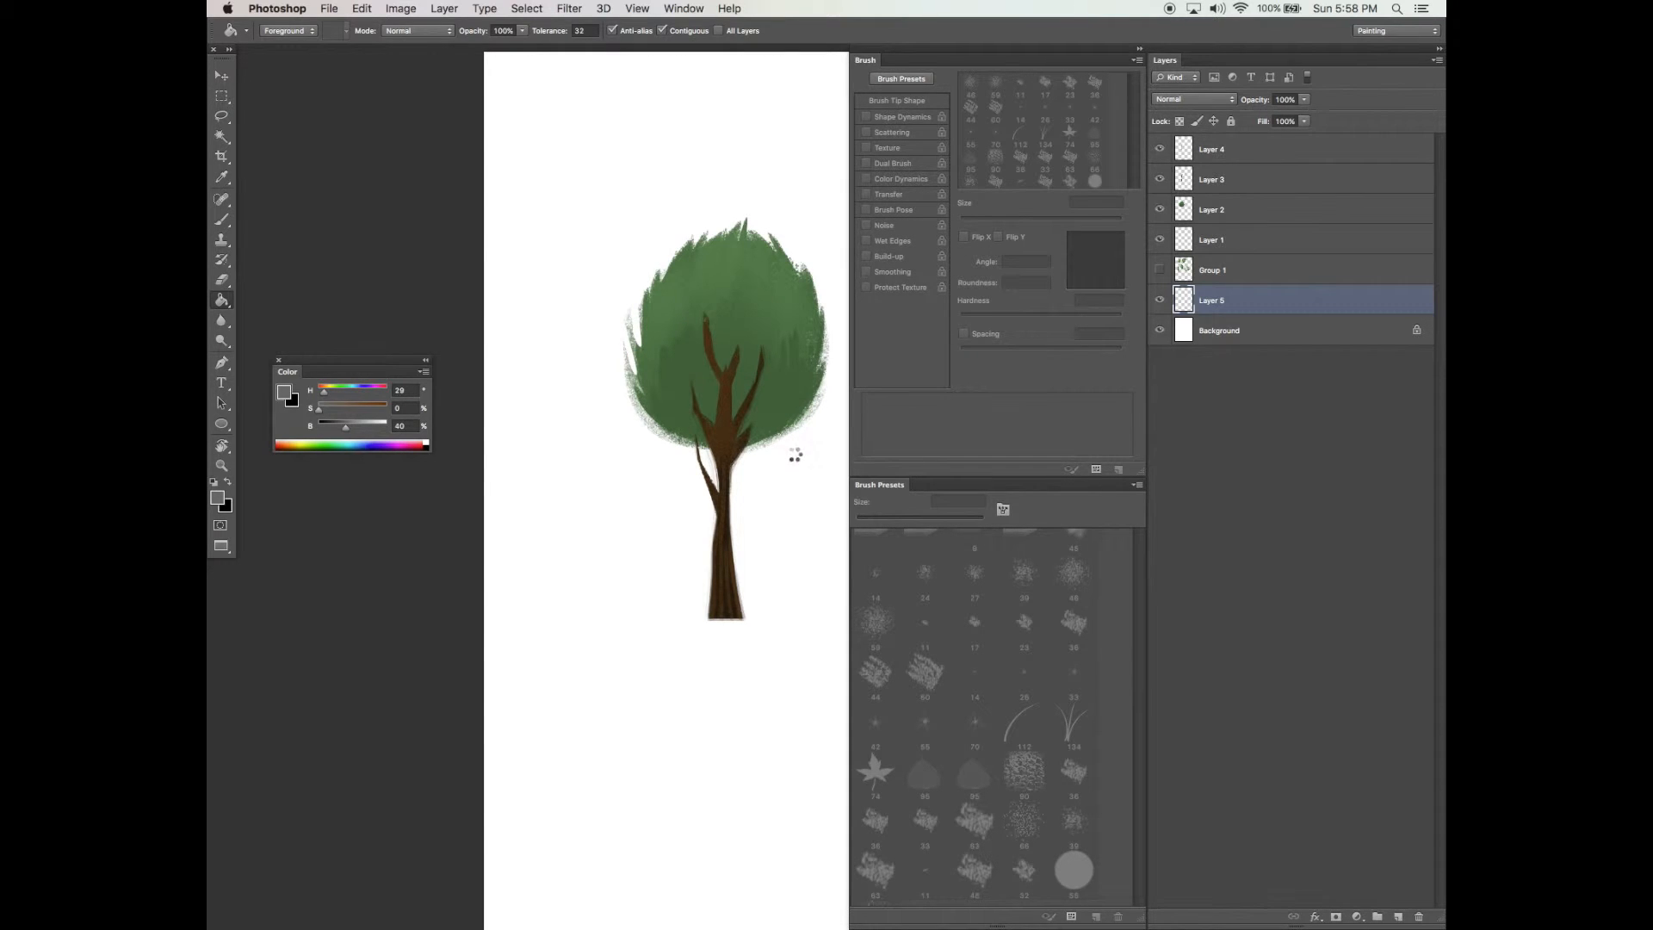
pyautogui.click(797, 459)
# Brighten the foliage layer with Hue/Saturation, setting saturation to +15 and lightness to +15
pyautogui.press('v')
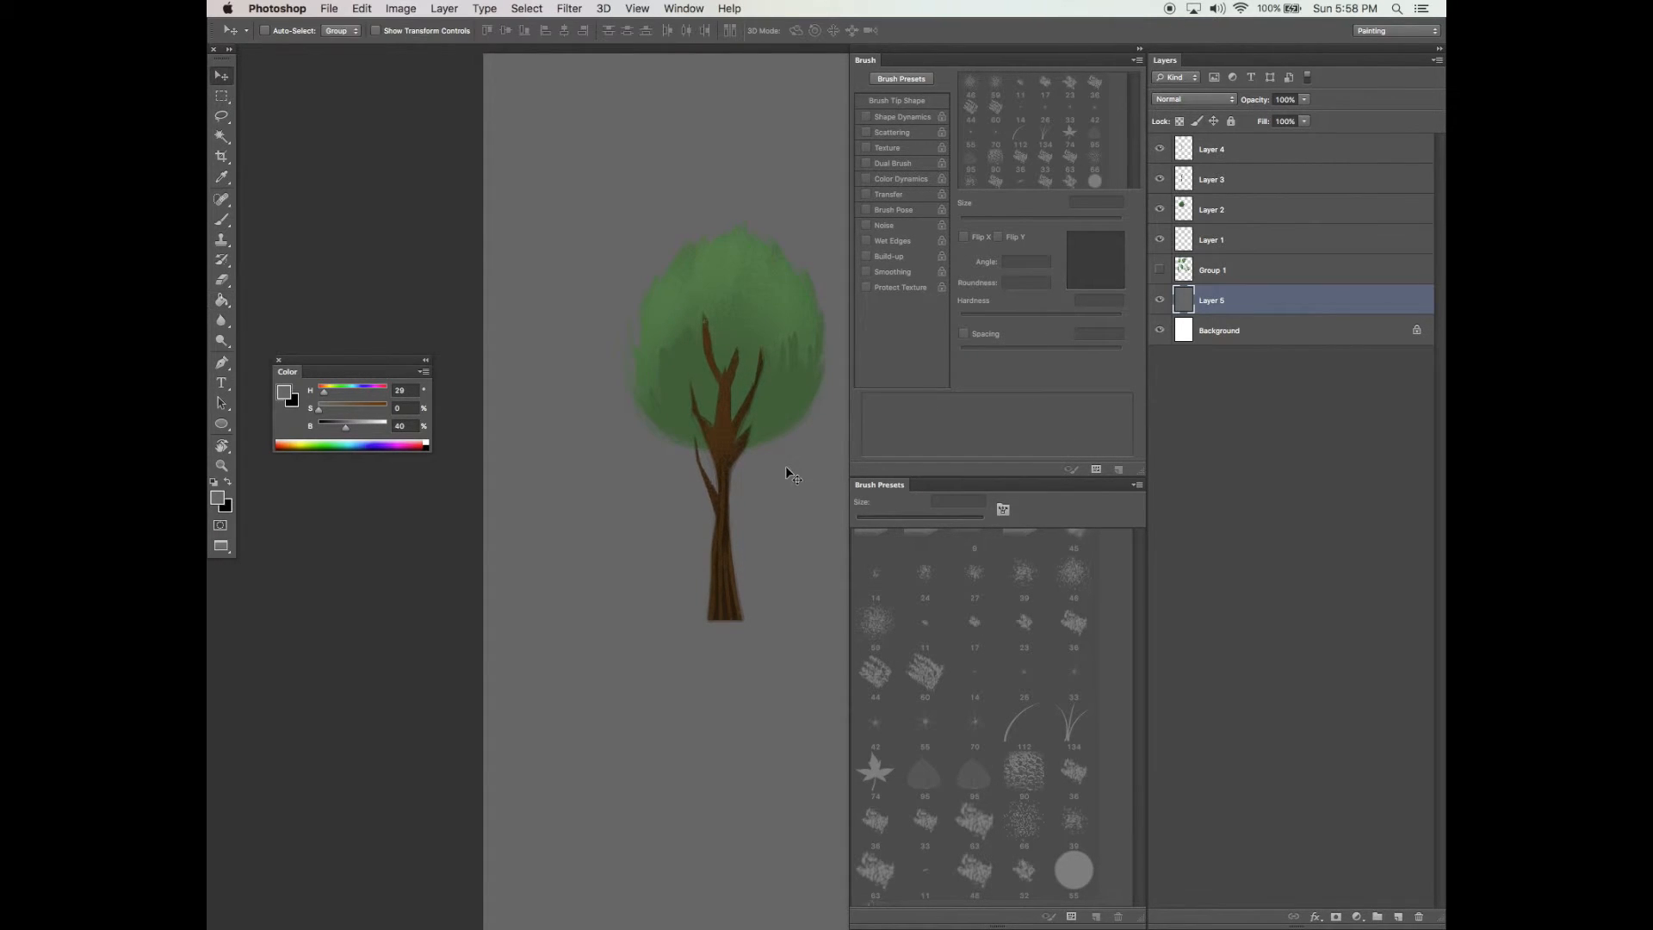
pyautogui.press('Tab')
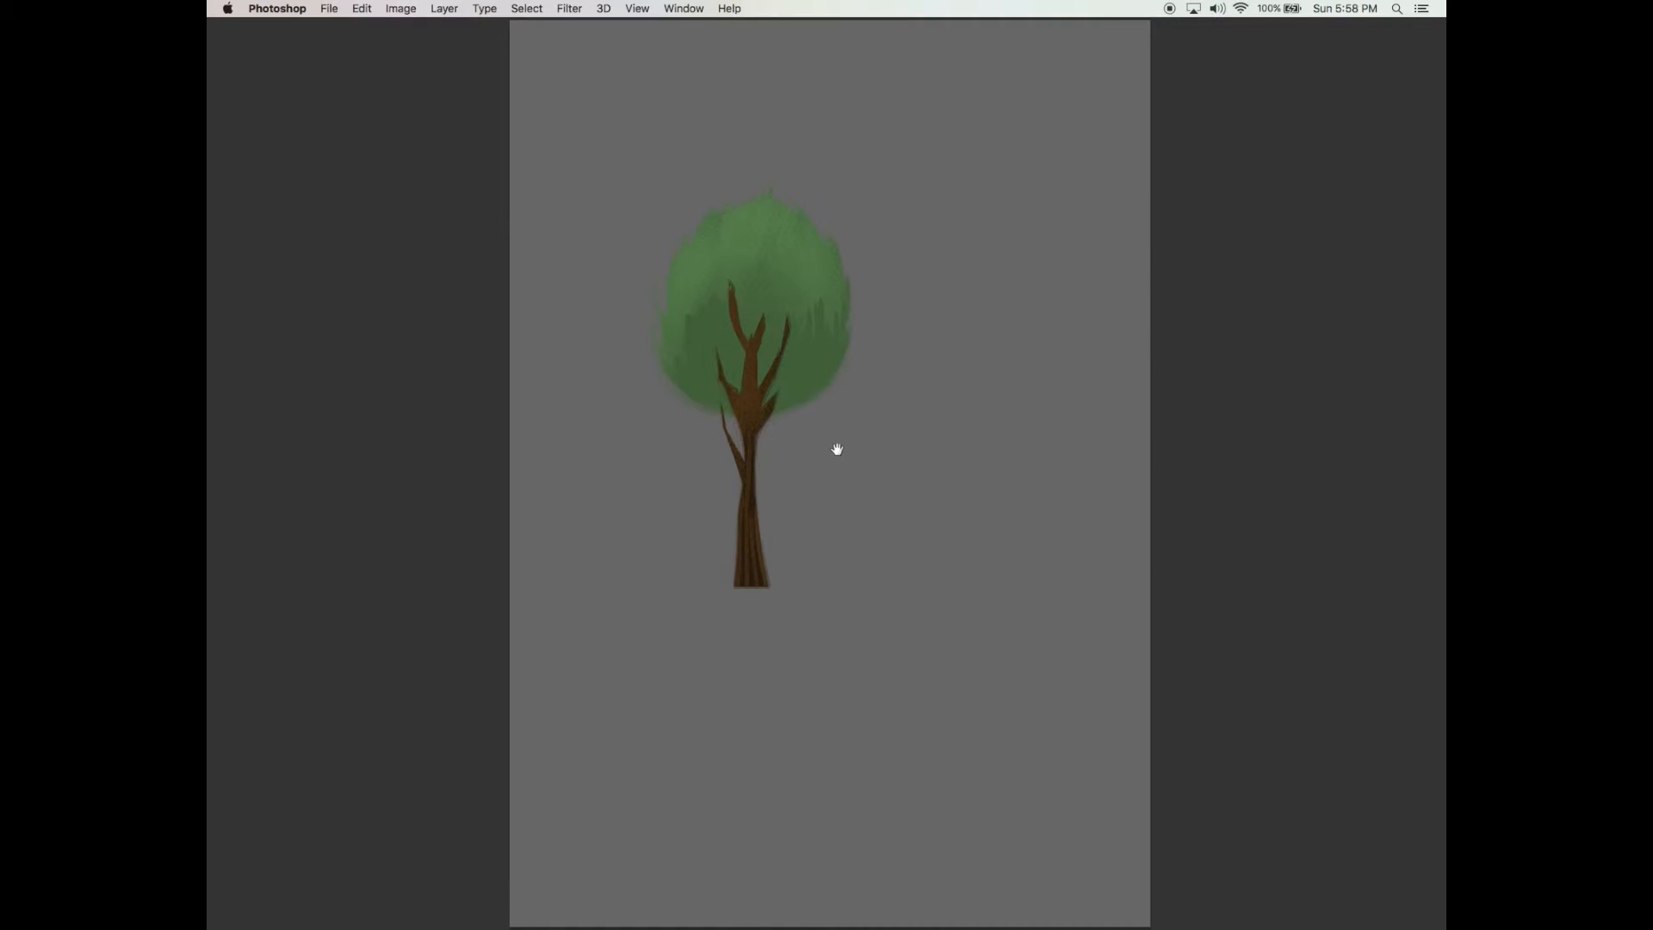
pyautogui.press('Tab')
pyautogui.moveTo(768, 479); pyautogui.dragTo(737, 497)
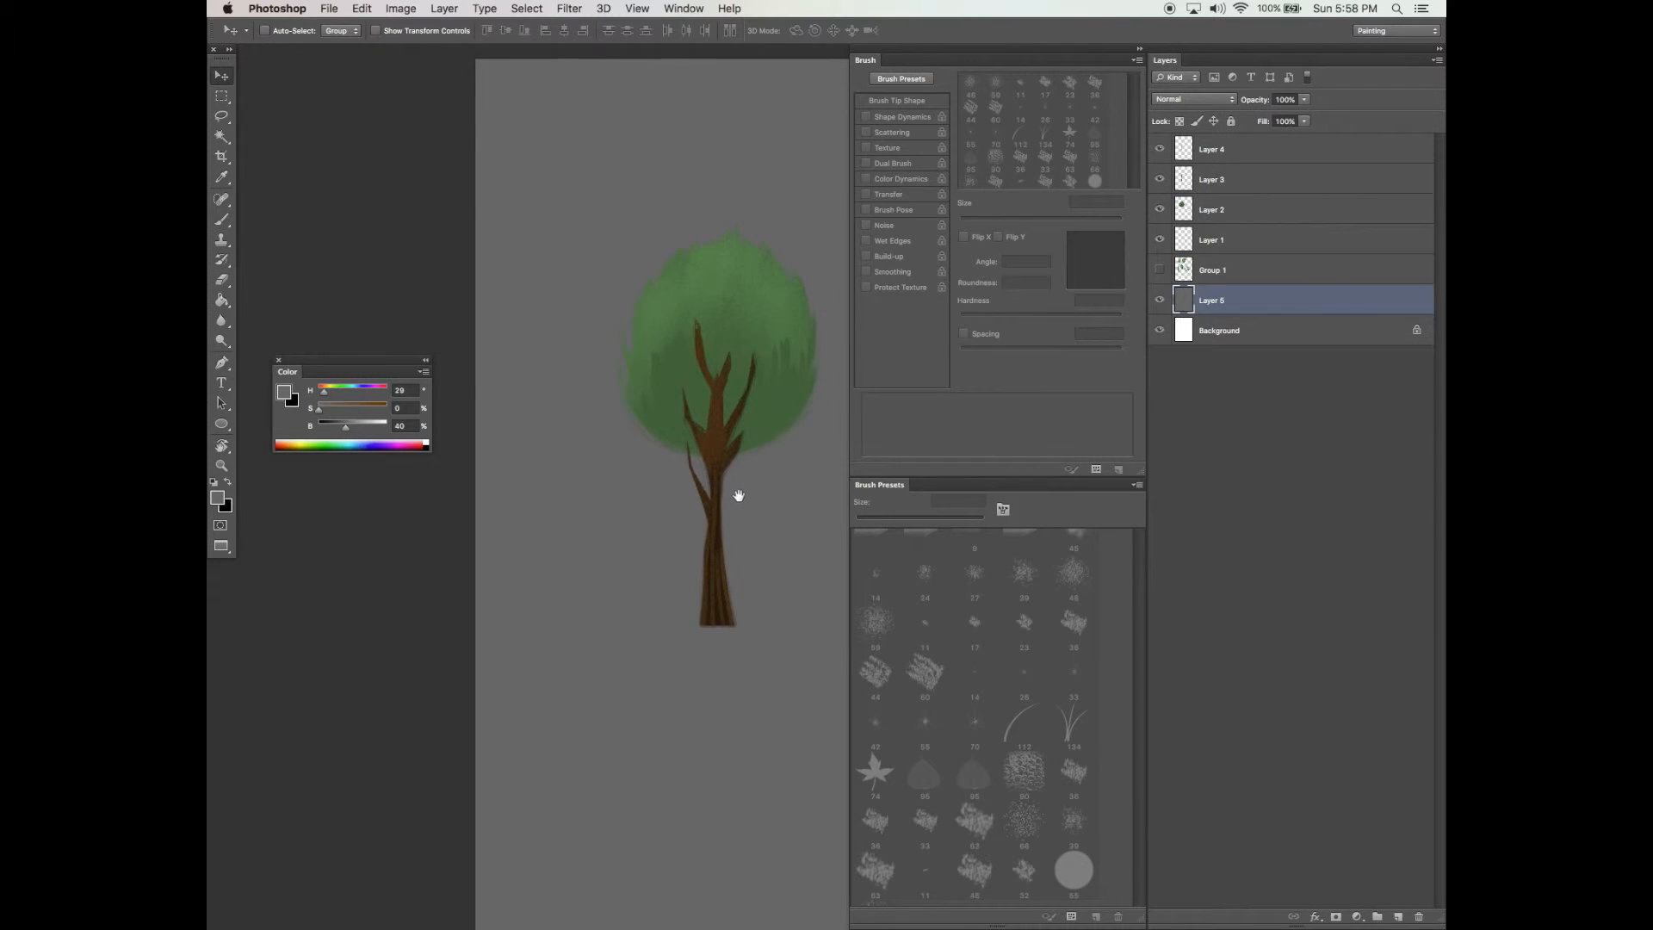
pyautogui.click(1212, 208)
pyautogui.press('super+u')
pyautogui.moveTo(871, 57); pyautogui.dragTo(1122, 239)
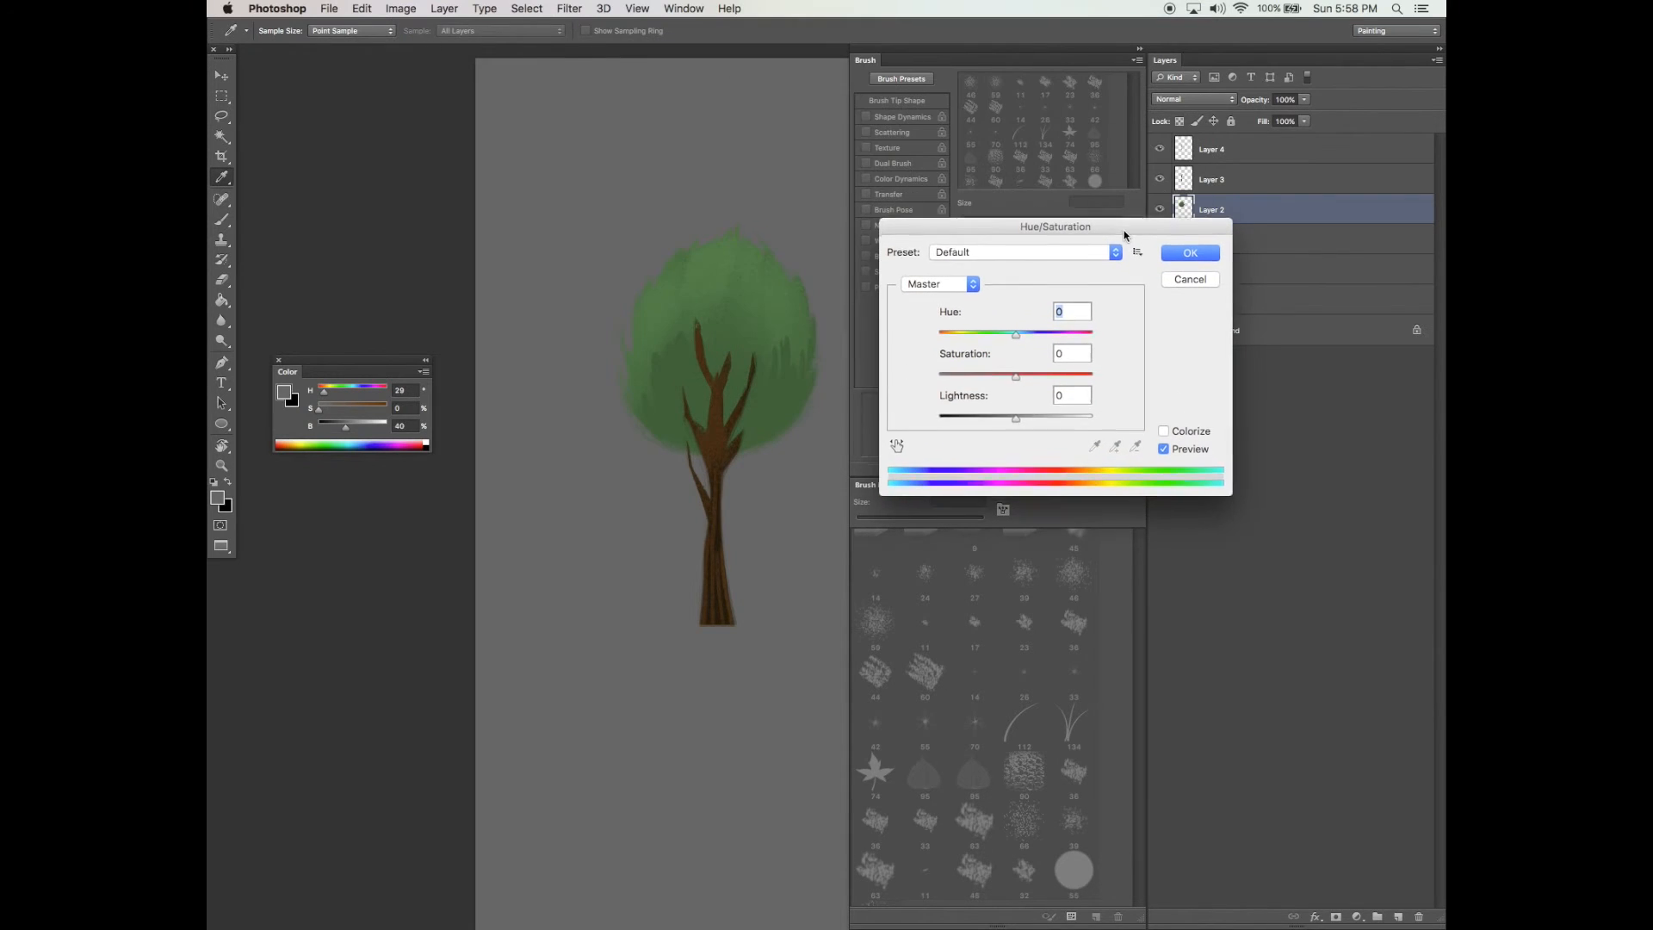
pyautogui.click(1030, 420)
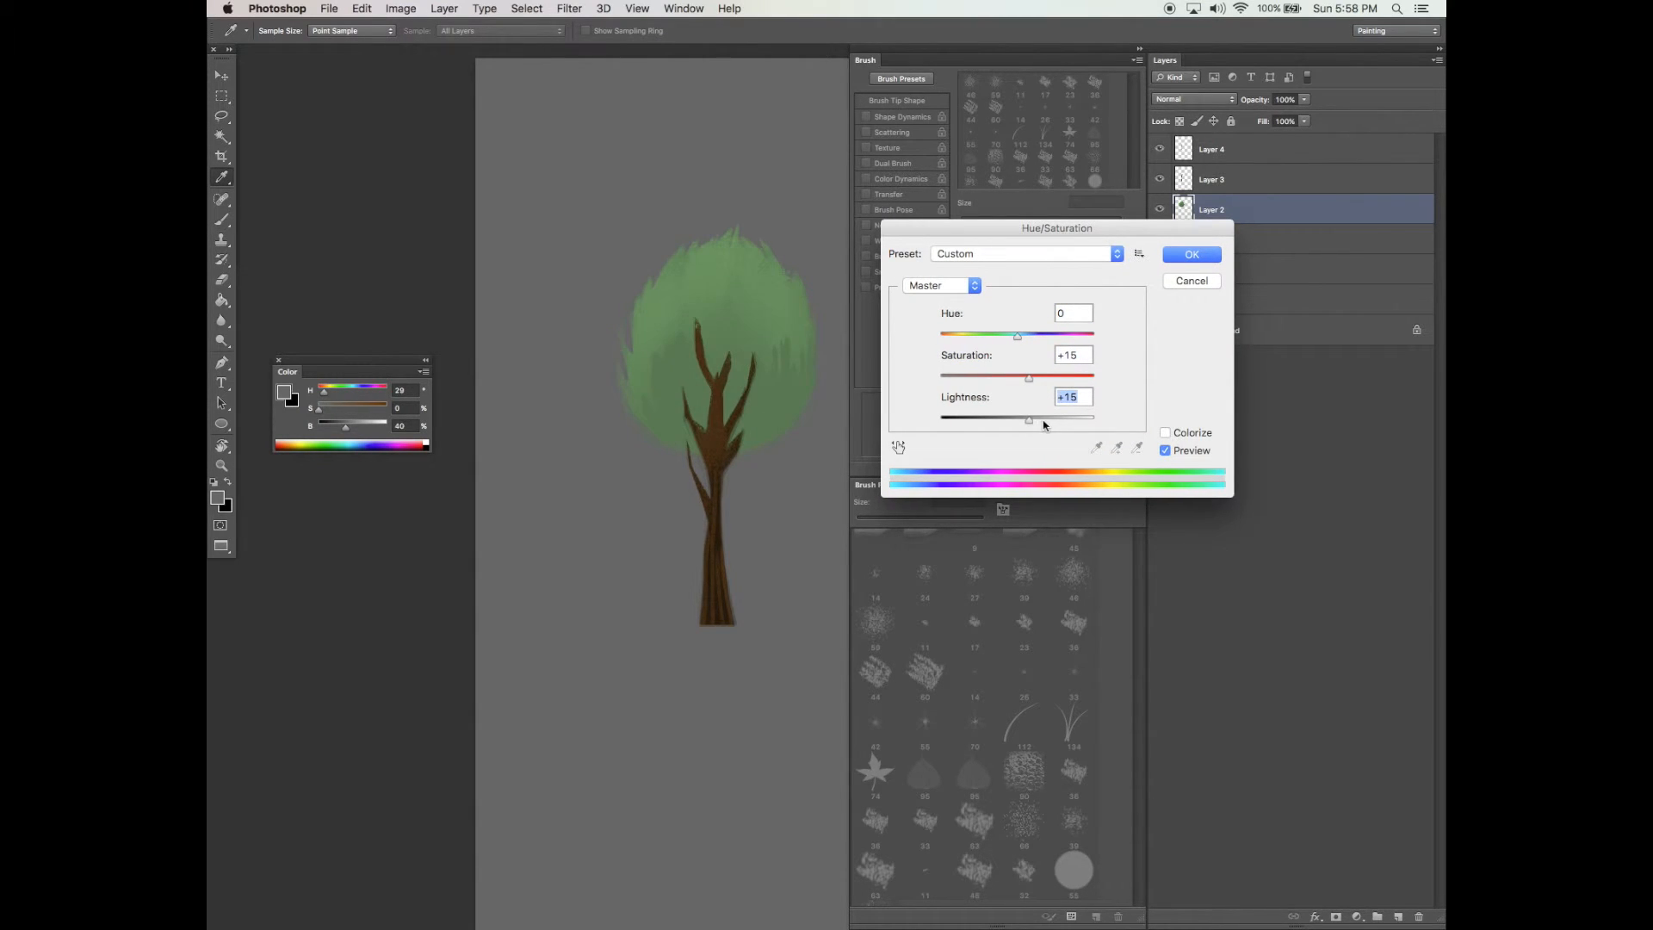
pyautogui.click(1057, 377)
pyautogui.moveTo(1029, 420); pyautogui.dragTo(1029, 420)
pyautogui.press('Return')
# Load the foliage as a selection on a new layer and paint a darker green over its lower half
pyautogui.moveTo(791, 519); pyautogui.dragTo(789, 539)
pyautogui.keyDown('ctrl'); pyautogui.click(1184, 209); pyautogui.keyUp('ctrl')
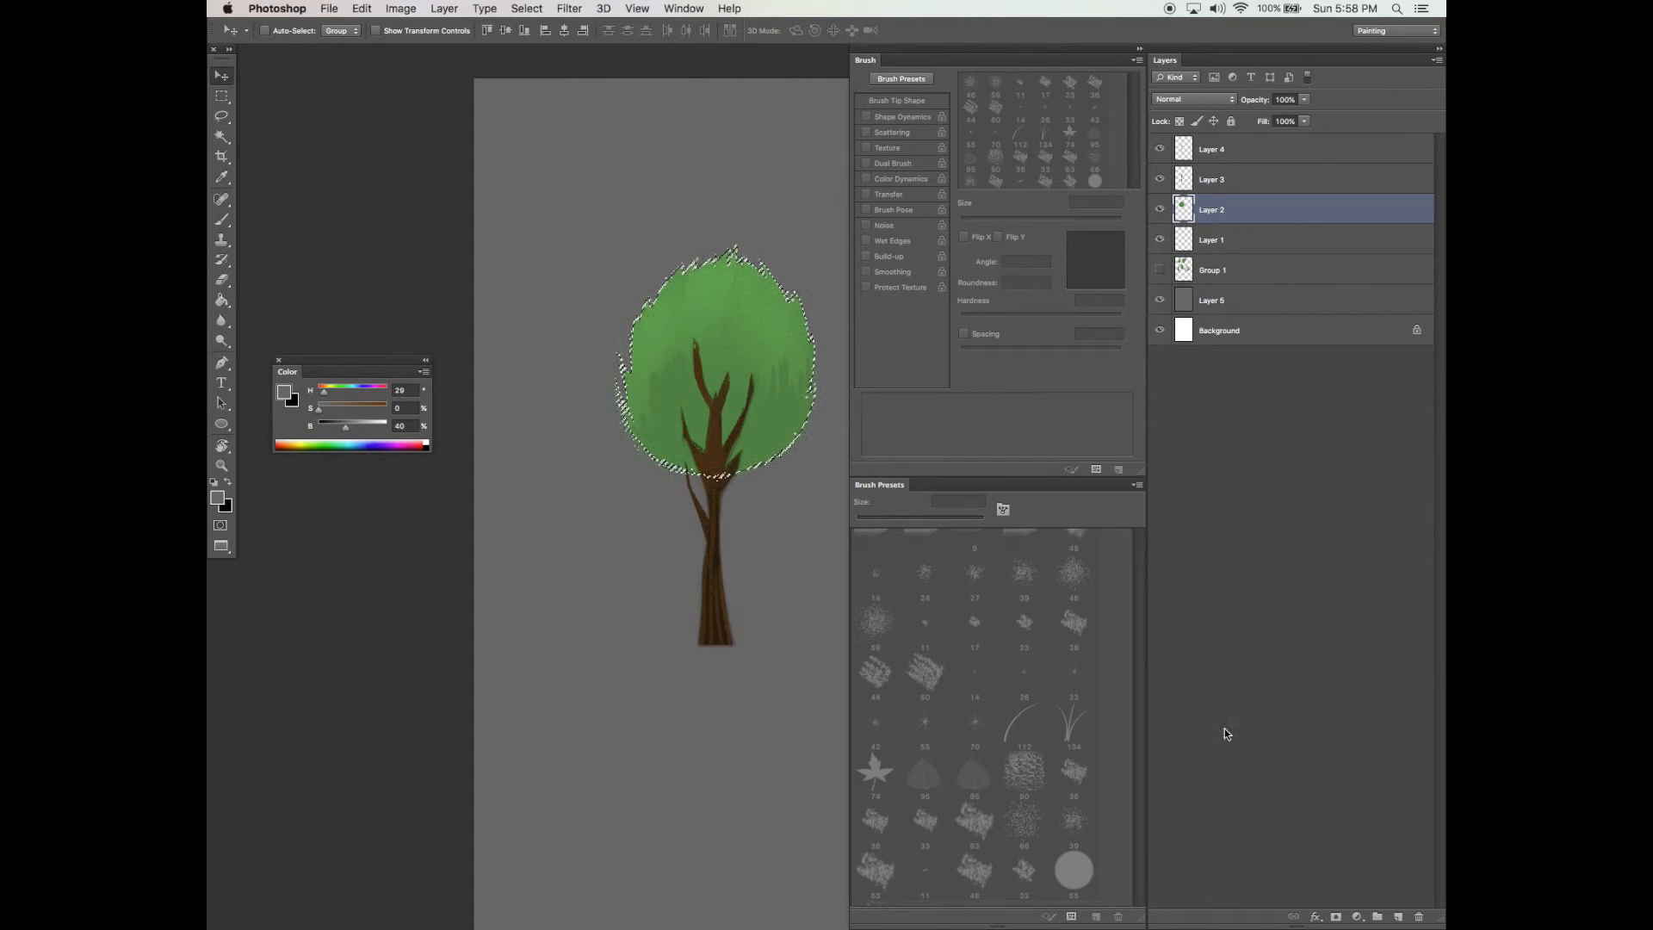
pyautogui.click(1396, 916)
pyautogui.hotkey('ctrl', 'h')
pyautogui.press('b')
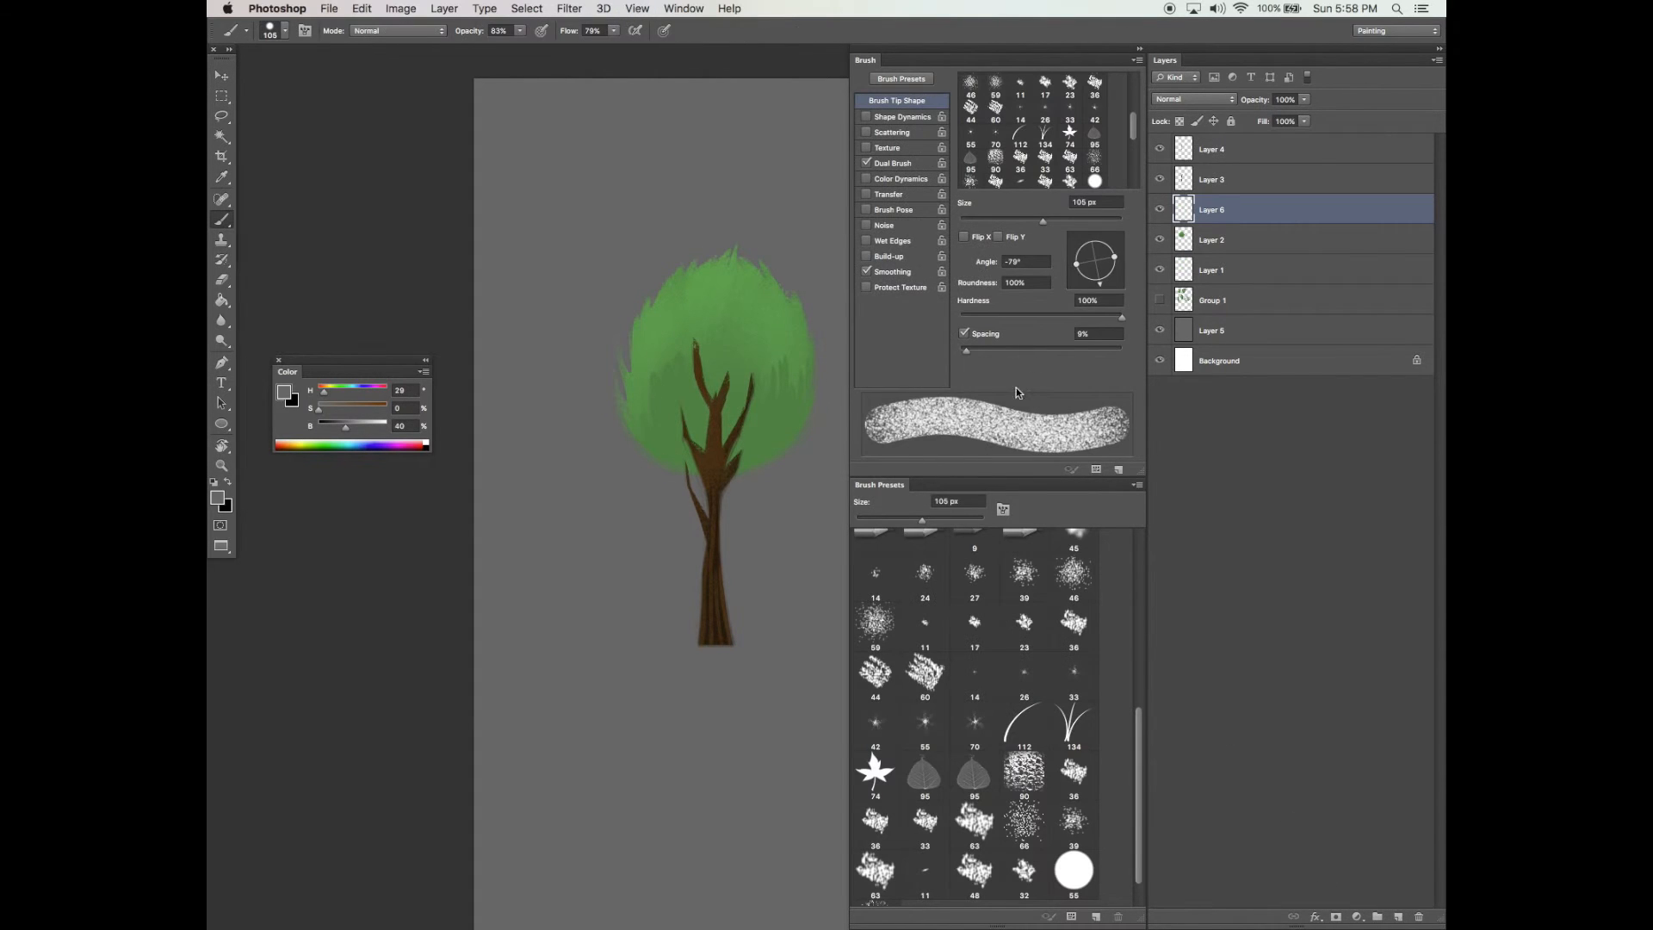
pyautogui.keyDown('alt'); pyautogui.click(674, 393); pyautogui.keyUp('alt')
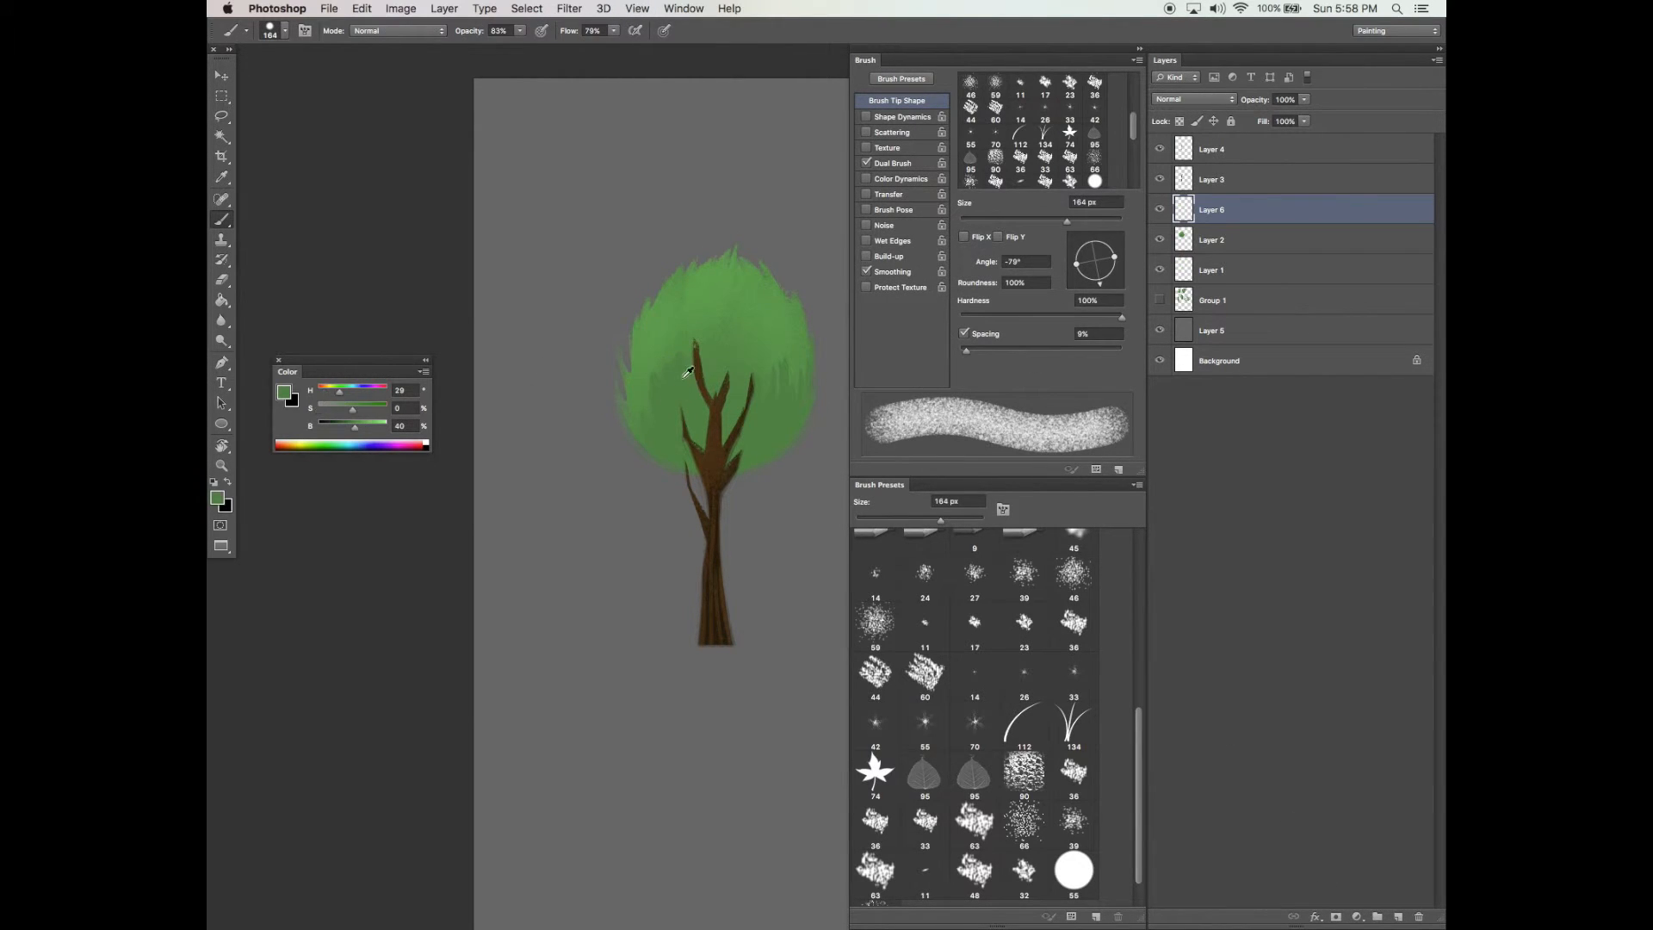
pyautogui.click(342, 428)
pyautogui.moveTo(656, 465)
pyautogui.mouseDown()
pyautogui.moveTo(719, 460)
pyautogui.moveTo(693, 385)
pyautogui.moveTo(738, 454)
pyautogui.moveTo(723, 430)
pyautogui.moveTo(725, 465)
pyautogui.moveTo(750, 437)
pyautogui.moveTo(767, 444)
pyautogui.moveTo(776, 394)
pyautogui.moveTo(688, 398)
pyautogui.moveTo(679, 458)
pyautogui.moveTo(640, 335)
pyautogui.moveTo(681, 460)
pyautogui.moveTo(731, 399)
pyautogui.moveTo(750, 448)
pyautogui.moveTo(832, 323)
pyautogui.moveTo(639, 417)
pyautogui.moveTo(737, 378)
pyautogui.moveTo(763, 440)
pyautogui.moveTo(792, 425)
pyautogui.moveTo(780, 320)
pyautogui.mouseUp()
pyautogui.scroll(1, 820, 324)
pyautogui.press('e')
pyautogui.moveTo(634, 391); pyautogui.dragTo(637, 403)
pyautogui.scroll(-1, 664, 352)
pyautogui.press('super+z')
# Set a narrow 75 px brush tip and paint dark green strokes along the foliage's lower part
pyautogui.moveTo(1095, 242); pyautogui.dragTo(1096, 283)
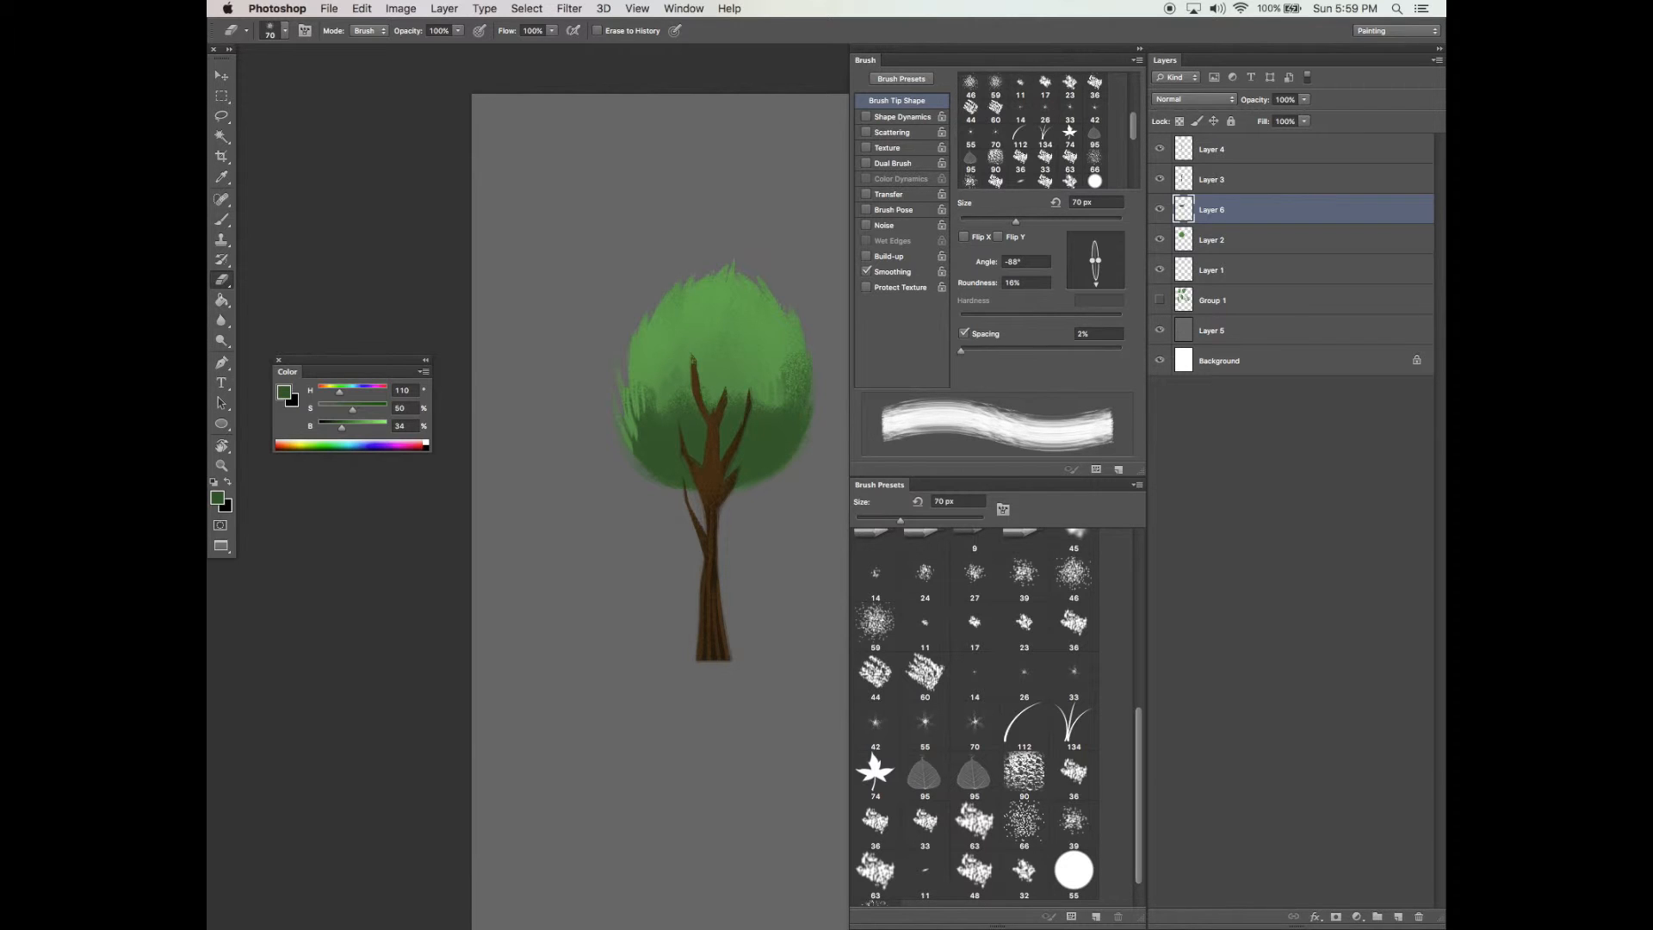
pyautogui.click(1046, 222)
pyautogui.moveTo(1098, 260); pyautogui.dragTo(1100, 260)
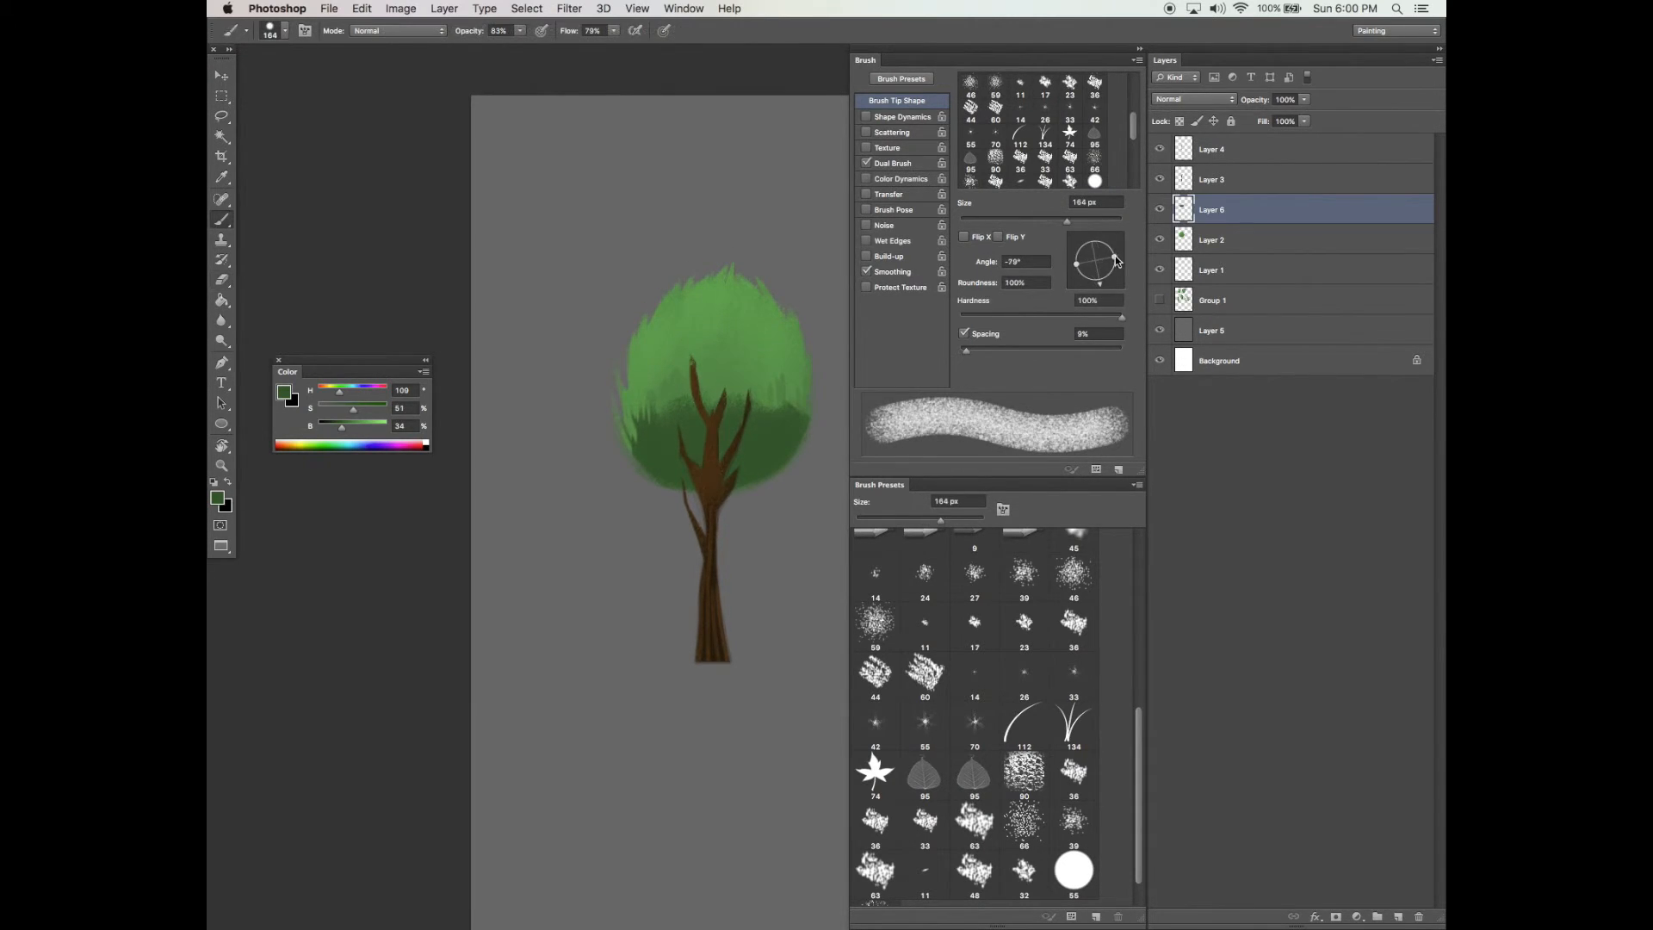
pyautogui.moveTo(1114, 260); pyautogui.dragTo(1101, 260)
pyautogui.moveTo(1099, 286); pyautogui.dragTo(1094, 287)
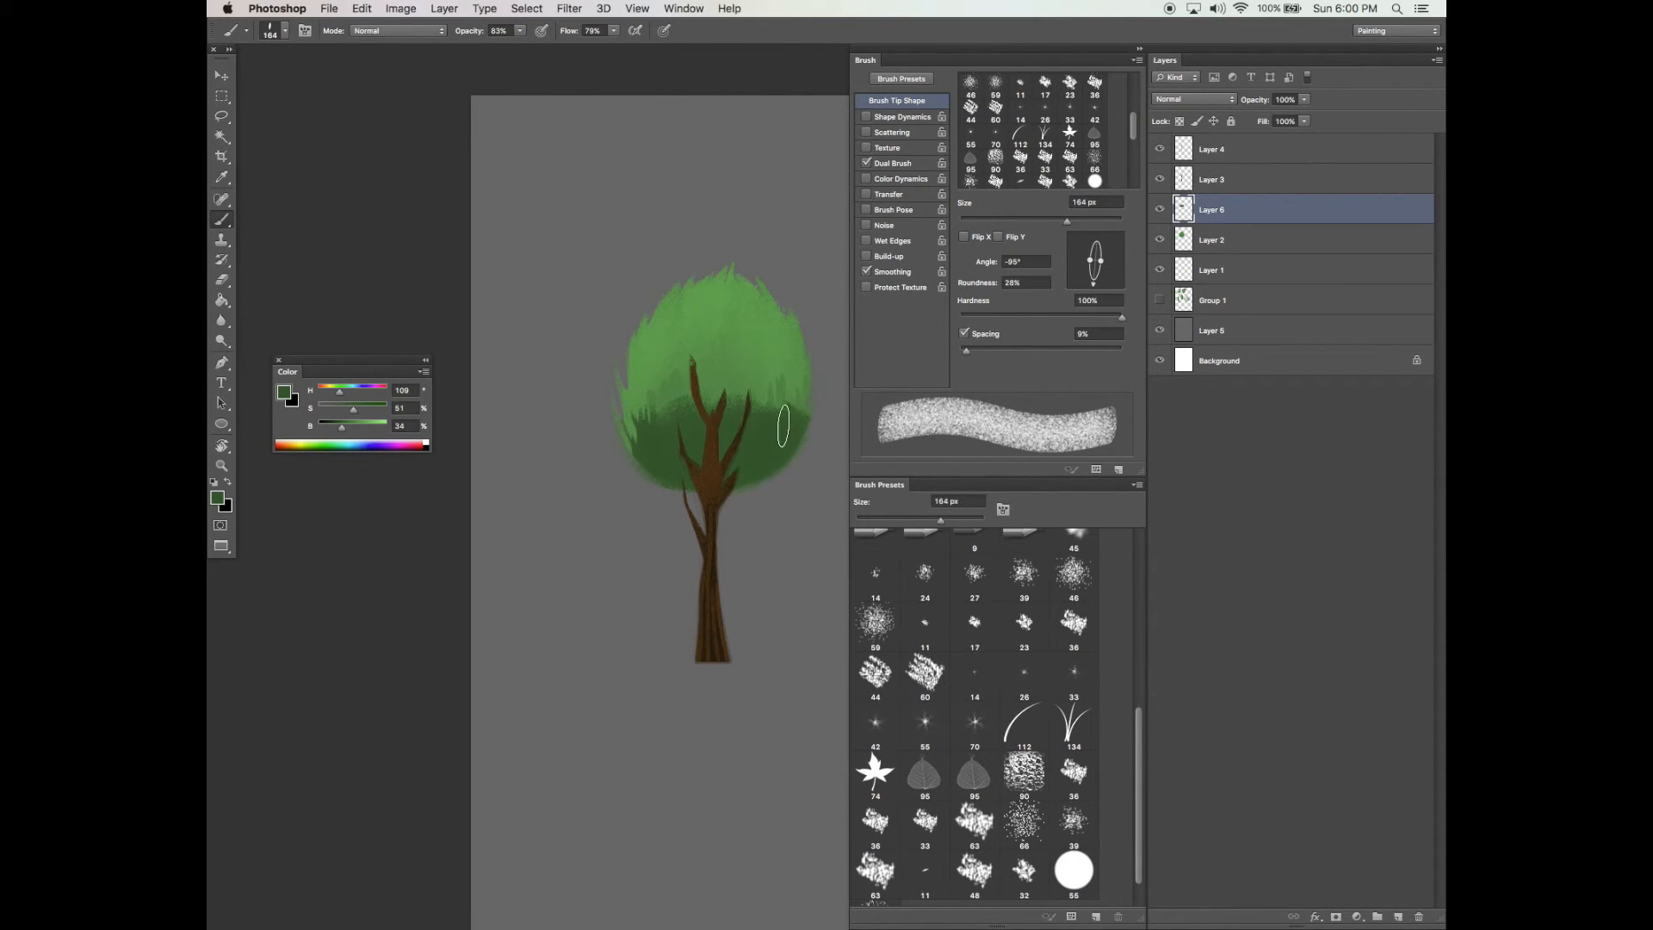
pyautogui.click(1019, 221)
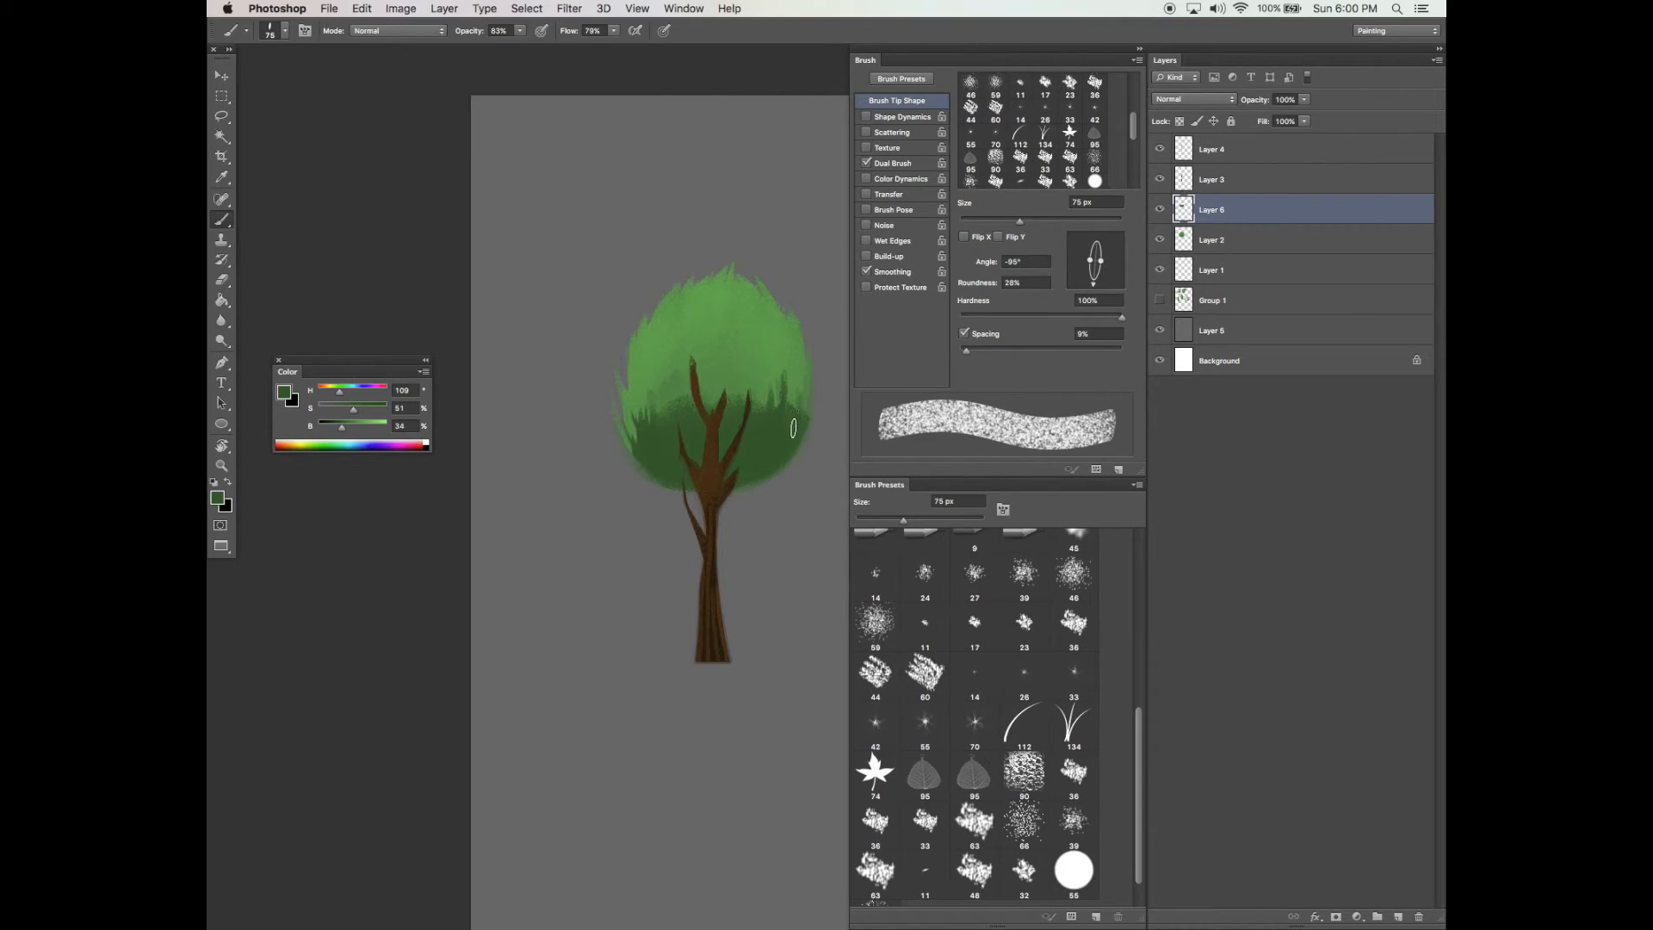
pyautogui.press('Tab')
pyautogui.press('super+equal')
pyautogui.moveTo(852, 299); pyautogui.dragTo(856, 315)
pyautogui.moveTo(872, 321)
pyautogui.mouseDown()
pyautogui.moveTo(876, 289)
pyautogui.moveTo(845, 297)
pyautogui.mouseUp()
pyautogui.moveTo(731, 327)
pyautogui.mouseDown()
pyautogui.moveTo(759, 289)
pyautogui.moveTo(761, 344)
pyautogui.moveTo(780, 314)
pyautogui.moveTo(797, 347)
pyautogui.moveTo(786, 277)
pyautogui.moveTo(689, 319)
pyautogui.moveTo(710, 352)
pyautogui.moveTo(671, 294)
pyautogui.mouseUp()
pyautogui.press('XF86AudioLowerVolume')
pyautogui.press('XF86AudioLowerVolume')
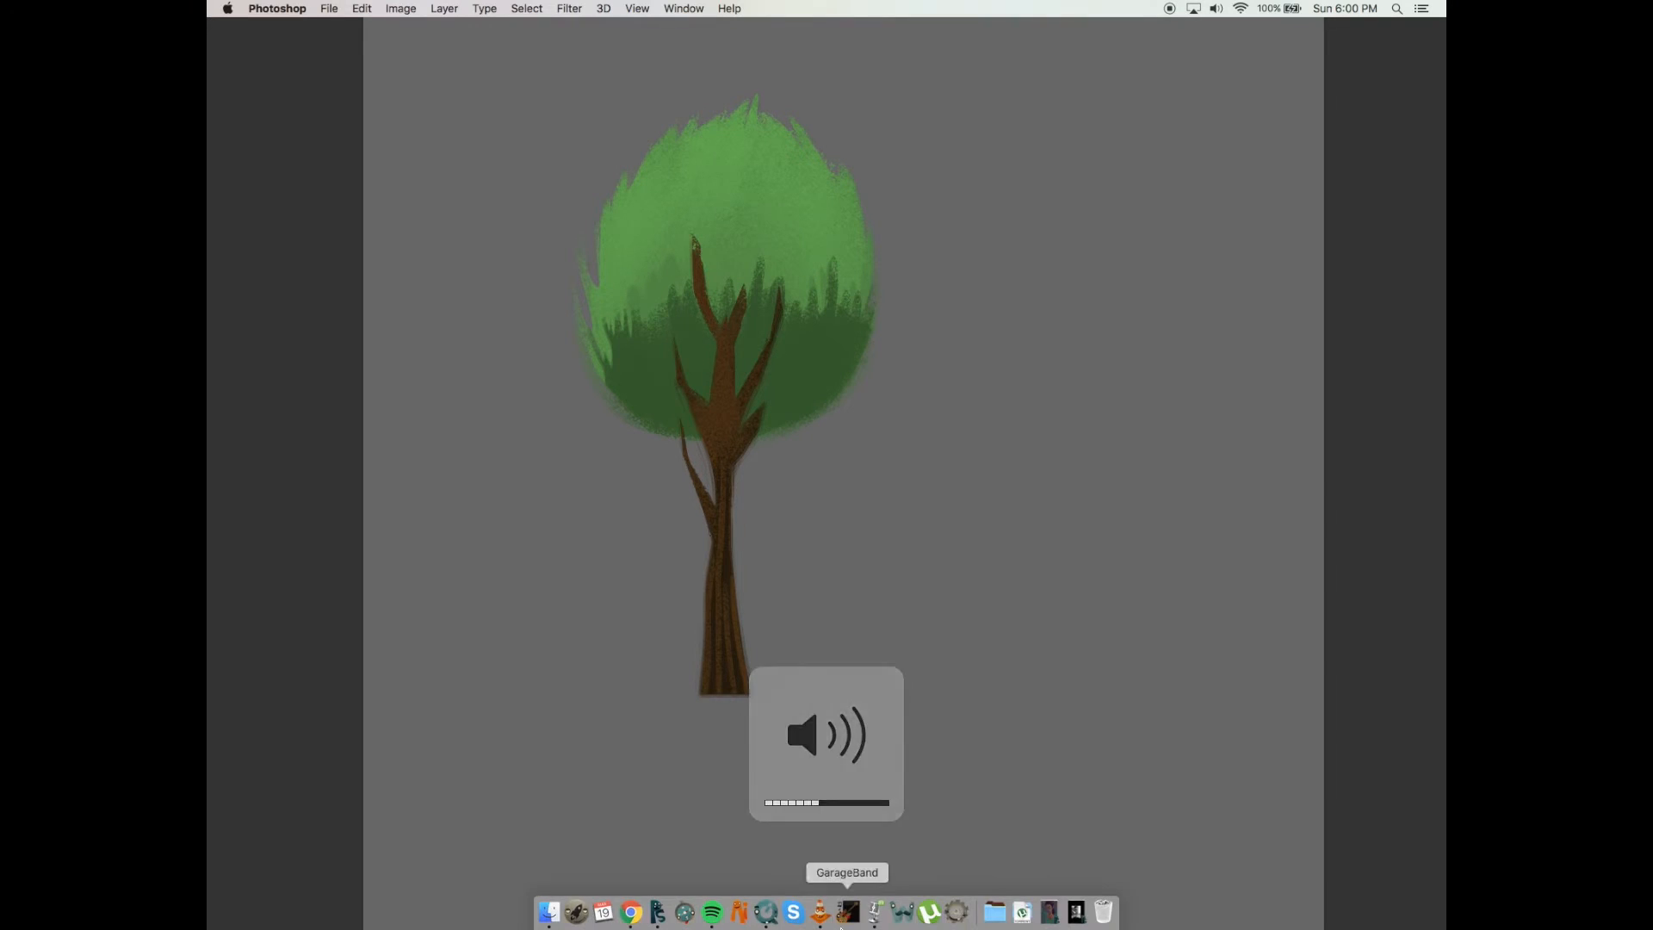
# Add dark green strokes on the foliage's left side and erase stray shading along its edges with a smaller eraser
pyautogui.moveTo(629, 289); pyautogui.dragTo(631, 335)
pyautogui.moveTo(618, 305)
pyautogui.mouseDown()
pyautogui.moveTo(635, 350)
pyautogui.moveTo(620, 322)
pyautogui.moveTo(612, 379)
pyautogui.mouseUp()
pyautogui.press('e')
pyautogui.press('[')
pyautogui.press('[')
pyautogui.press('[')
pyautogui.press('[')
pyautogui.press('[')
pyautogui.press('[')
pyautogui.moveTo(605, 378); pyautogui.dragTo(754, 431)
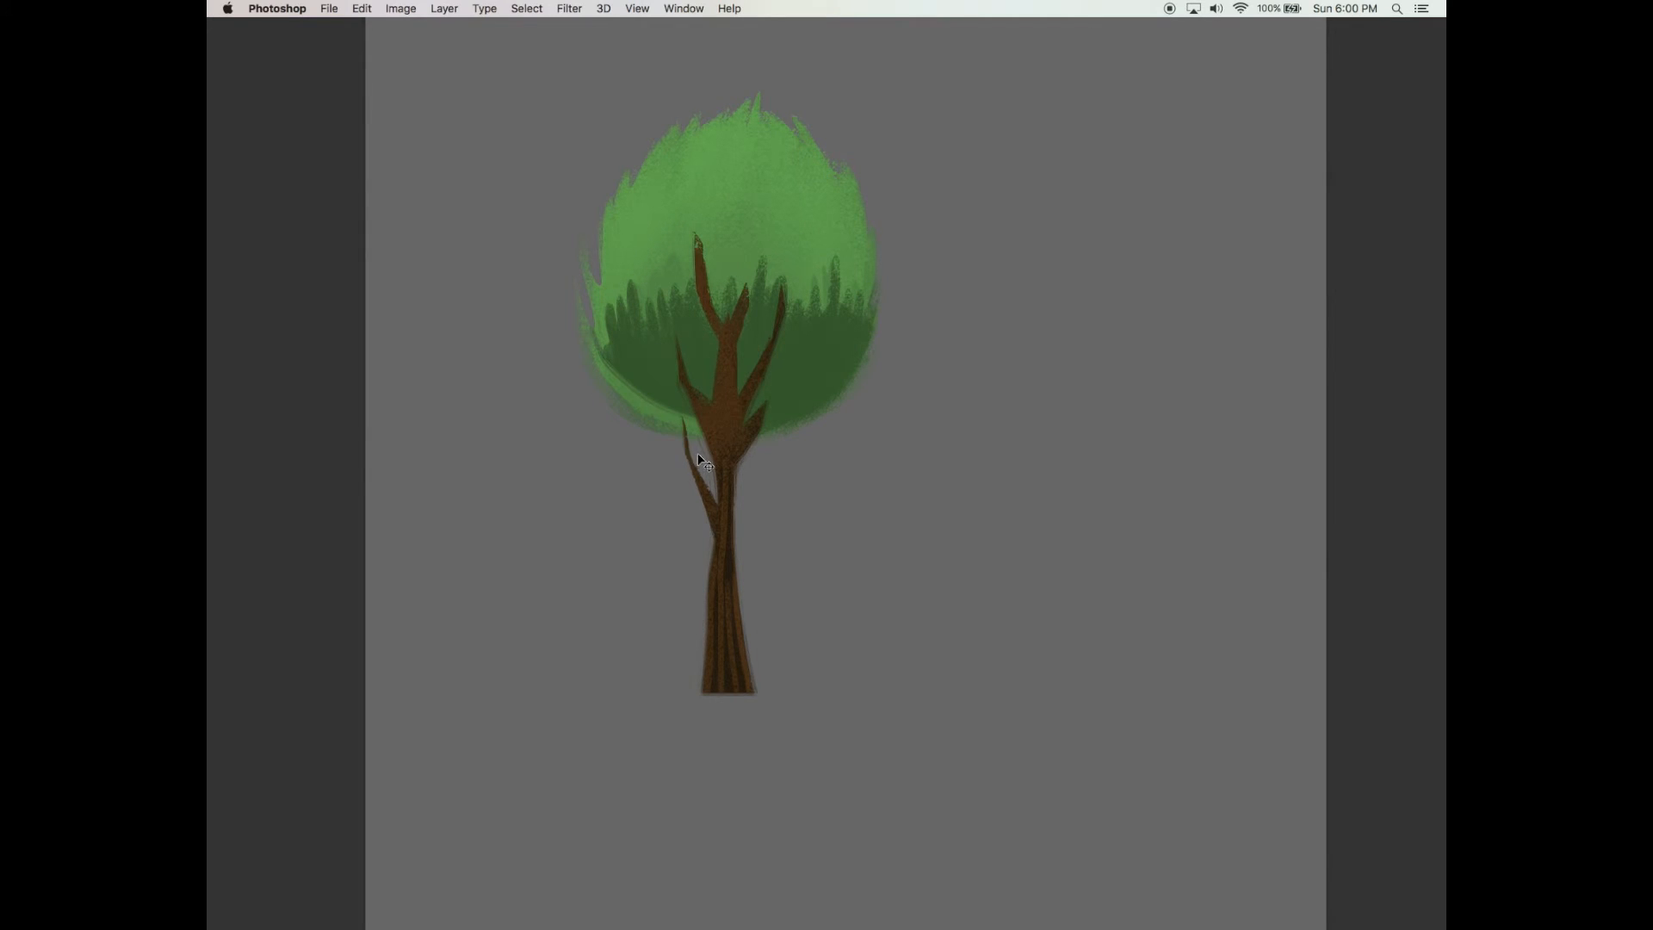
pyautogui.moveTo(876, 326); pyautogui.dragTo(819, 412)
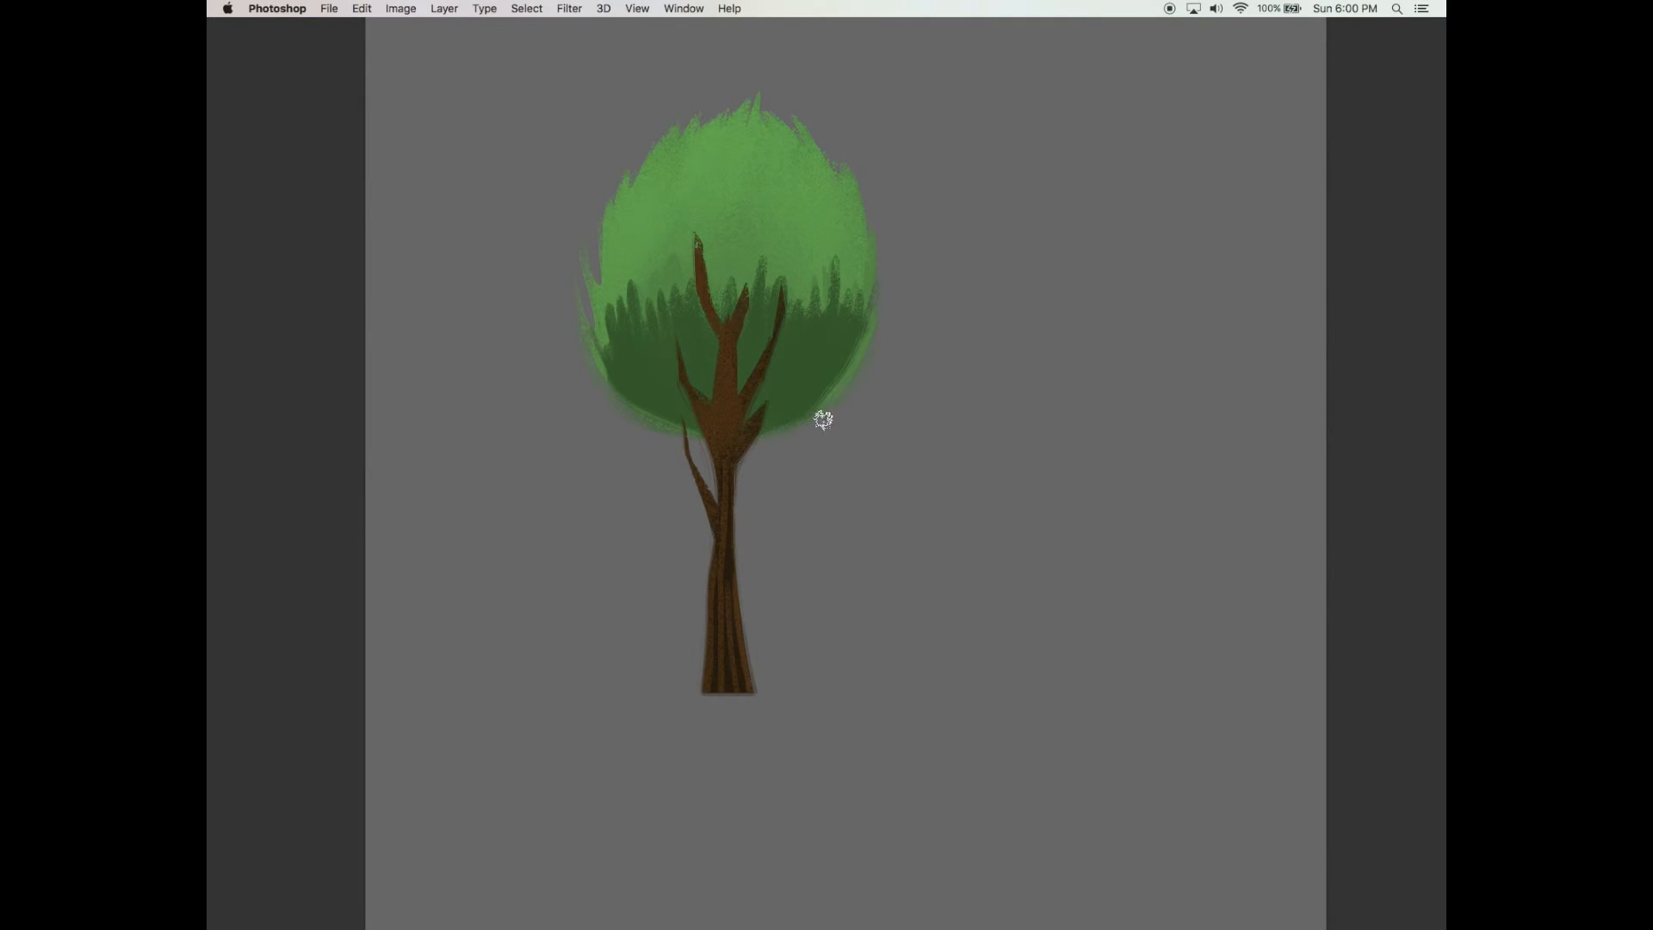
# Paint another dark green stroke on the foliage's right side and add a new layer
pyautogui.press('b')
pyautogui.moveTo(890, 277); pyautogui.dragTo(780, 506)
pyautogui.press('Tab')
pyautogui.keyDown('super'); pyautogui.click(779, 510); pyautogui.keyUp('super')
pyautogui.press('b')
pyautogui.press('super+minus')
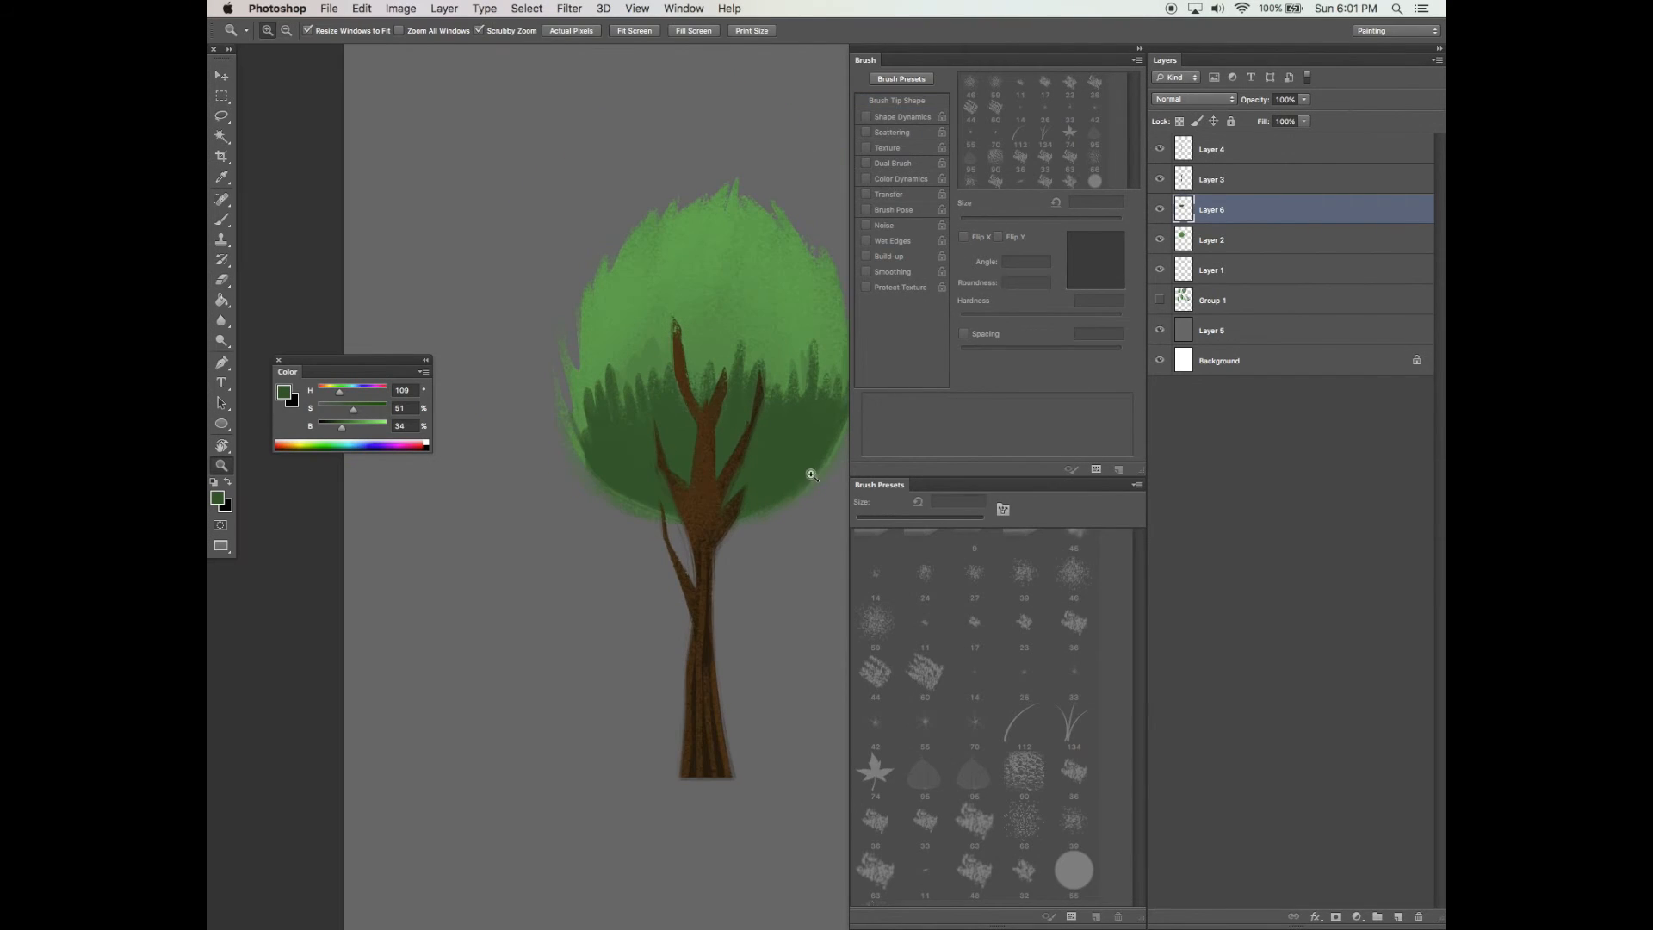
pyautogui.click(1398, 915)
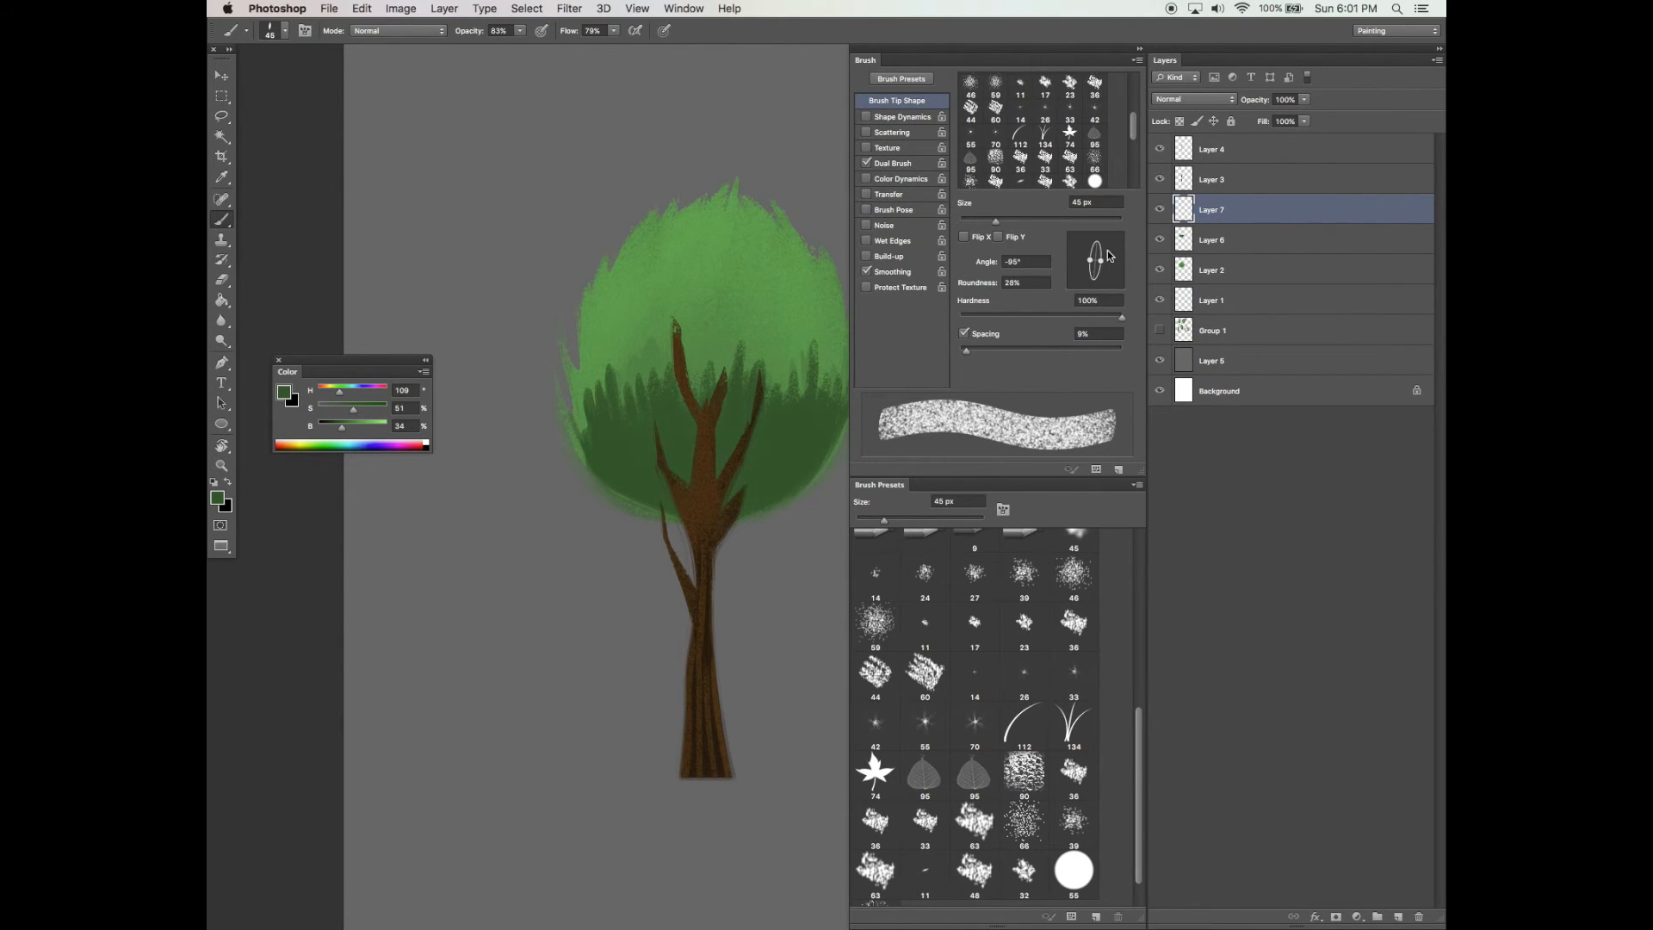
# Set a round 139 px brush tip with a lighter green and paint a highlight stroke on the foliage top
pyautogui.moveTo(1101, 260); pyautogui.dragTo(1115, 261)
pyautogui.moveTo(996, 222); pyautogui.dragTo(1057, 222)
pyautogui.keyDown('alt'); pyautogui.click(758, 310); pyautogui.keyUp('alt')
pyautogui.click(375, 430)
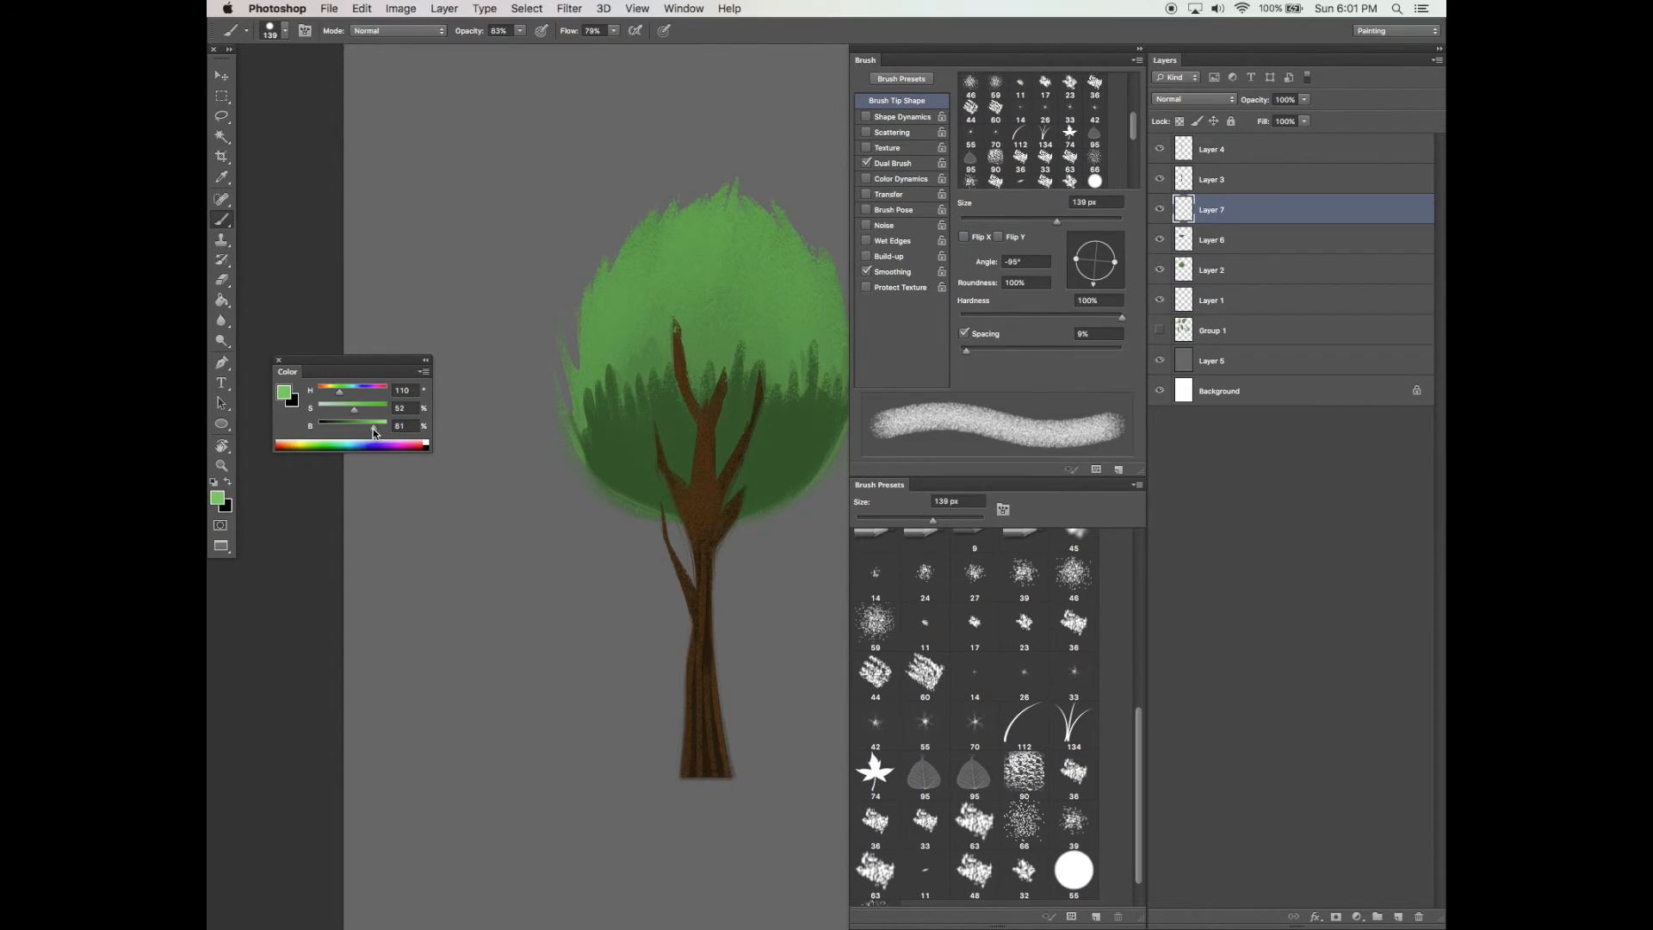
pyautogui.moveTo(657, 203)
pyautogui.mouseDown()
pyautogui.moveTo(672, 238)
pyautogui.moveTo(687, 208)
pyautogui.moveTo(732, 215)
pyautogui.moveTo(728, 184)
pyautogui.moveTo(716, 260)
pyautogui.moveTo(760, 249)
pyautogui.moveTo(786, 266)
pyautogui.moveTo(724, 195)
pyautogui.moveTo(637, 238)
pyautogui.moveTo(670, 189)
pyautogui.mouseUp()
pyautogui.moveTo(1111, 257); pyautogui.dragTo(1098, 263)
pyautogui.press('Tab')
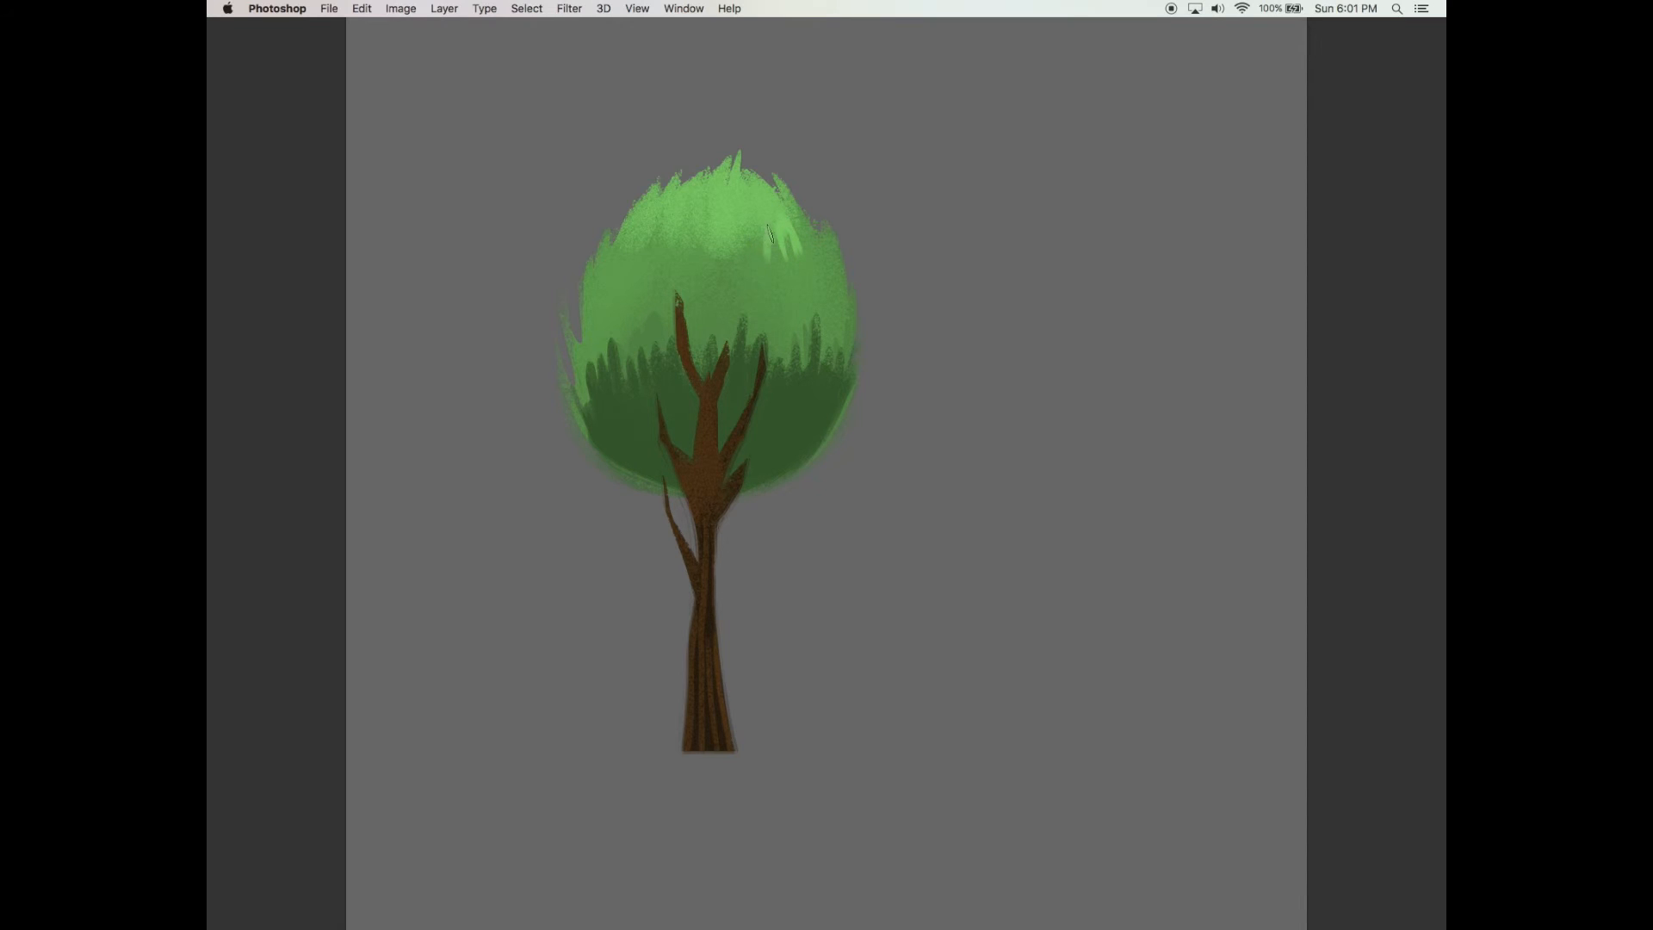
# Paint short light green highlight strokes across the upper foliage and undo the last stroke
pyautogui.moveTo(804, 215); pyautogui.dragTo(818, 248)
pyautogui.moveTo(623, 251); pyautogui.dragTo(629, 231)
pyautogui.moveTo(690, 241); pyautogui.dragTo(692, 264)
pyautogui.moveTo(731, 238); pyautogui.dragTo(737, 270)
pyautogui.moveTo(753, 230); pyautogui.dragTo(758, 264)
pyautogui.moveTo(713, 238); pyautogui.dragTo(712, 260)
pyautogui.moveTo(802, 229); pyautogui.dragTo(812, 264)
pyautogui.moveTo(819, 237); pyautogui.dragTo(826, 275)
pyautogui.moveTo(833, 260); pyautogui.dragTo(835, 289)
pyautogui.moveTo(619, 258)
pyautogui.mouseDown()
pyautogui.moveTo(643, 293)
pyautogui.moveTo(605, 314)
pyautogui.moveTo(625, 312)
pyautogui.mouseUp()
pyautogui.moveTo(632, 305); pyautogui.dragTo(635, 324)
pyautogui.moveTo(603, 318)
pyautogui.mouseDown()
pyautogui.moveTo(608, 334)
pyautogui.moveTo(644, 327)
pyautogui.mouseUp()
pyautogui.moveTo(607, 320); pyautogui.dragTo(613, 322)
pyautogui.moveTo(798, 309); pyautogui.dragTo(801, 330)
pyautogui.moveTo(811, 291); pyautogui.dragTo(810, 319)
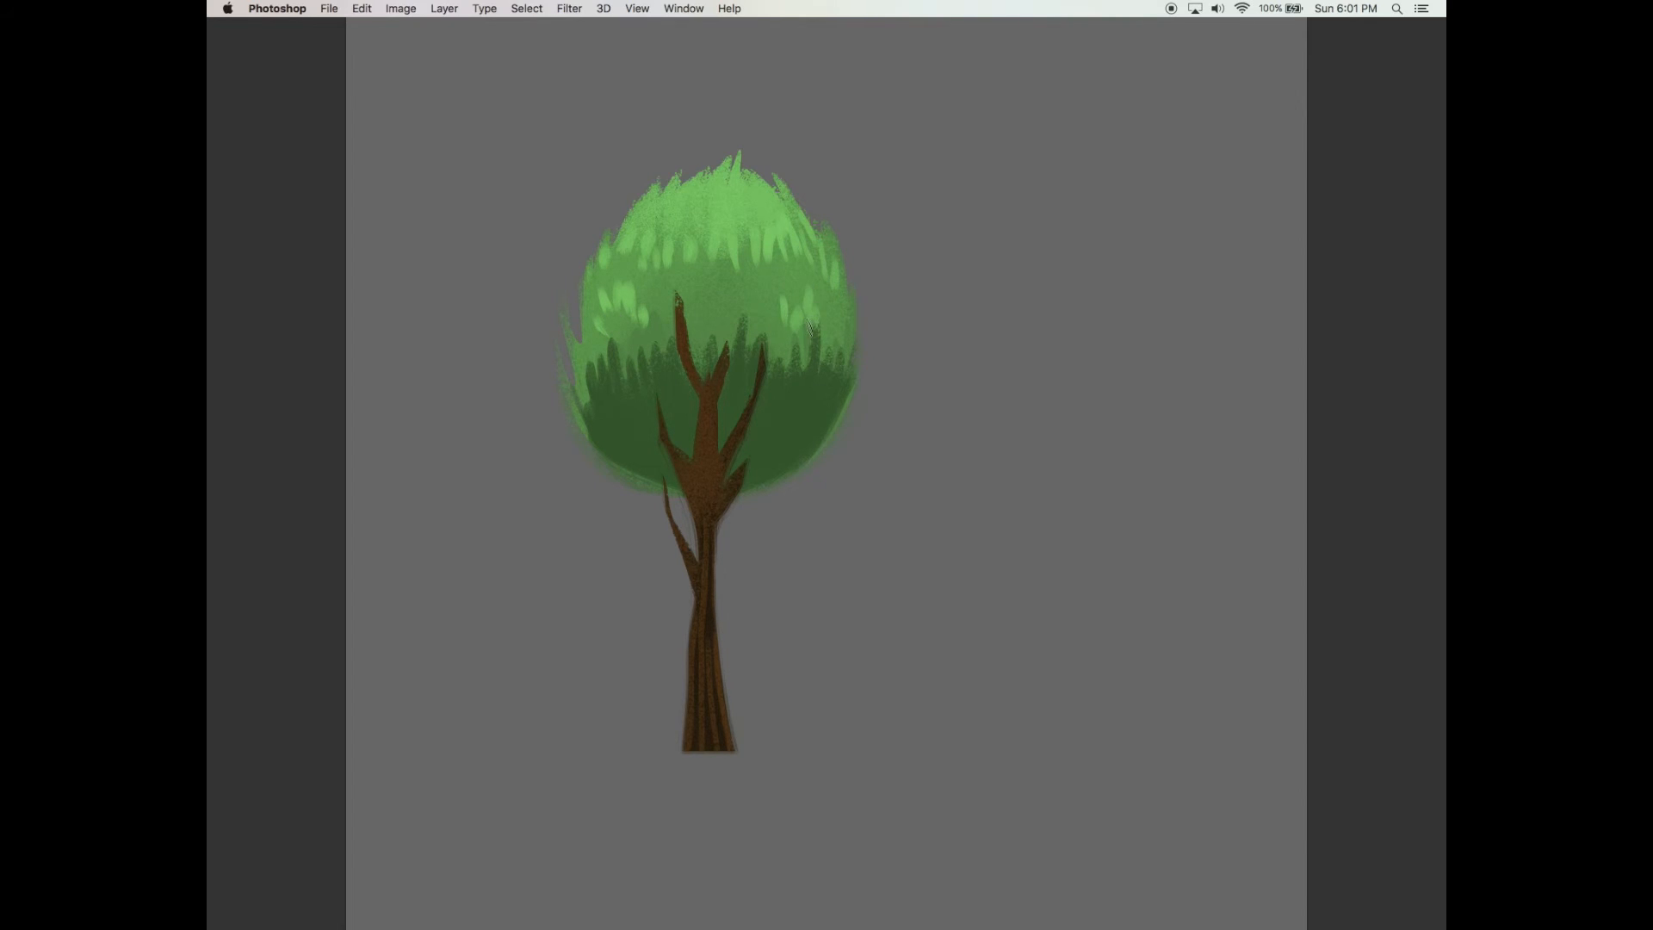
pyautogui.scroll(-1, 807, 345)
pyautogui.press('super+z')
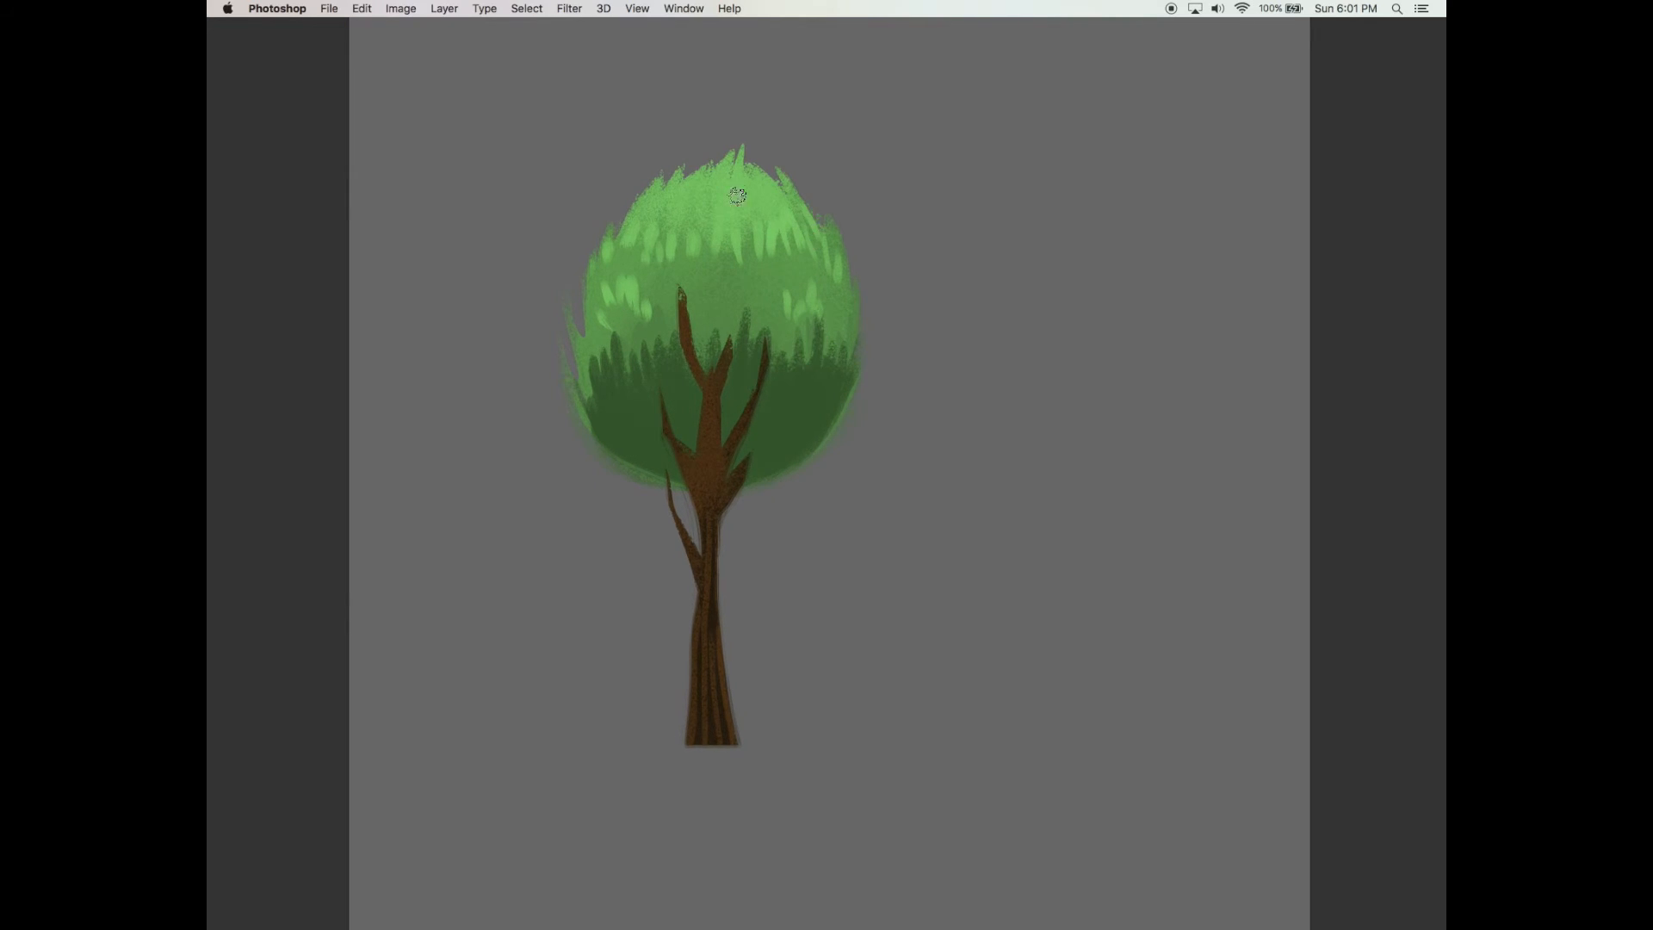
# Erase part of the highlights near the top of the foliage with a 90 px eraser
pyautogui.press('Tab')
pyautogui.moveTo(1115, 261); pyautogui.dragTo(1102, 261)
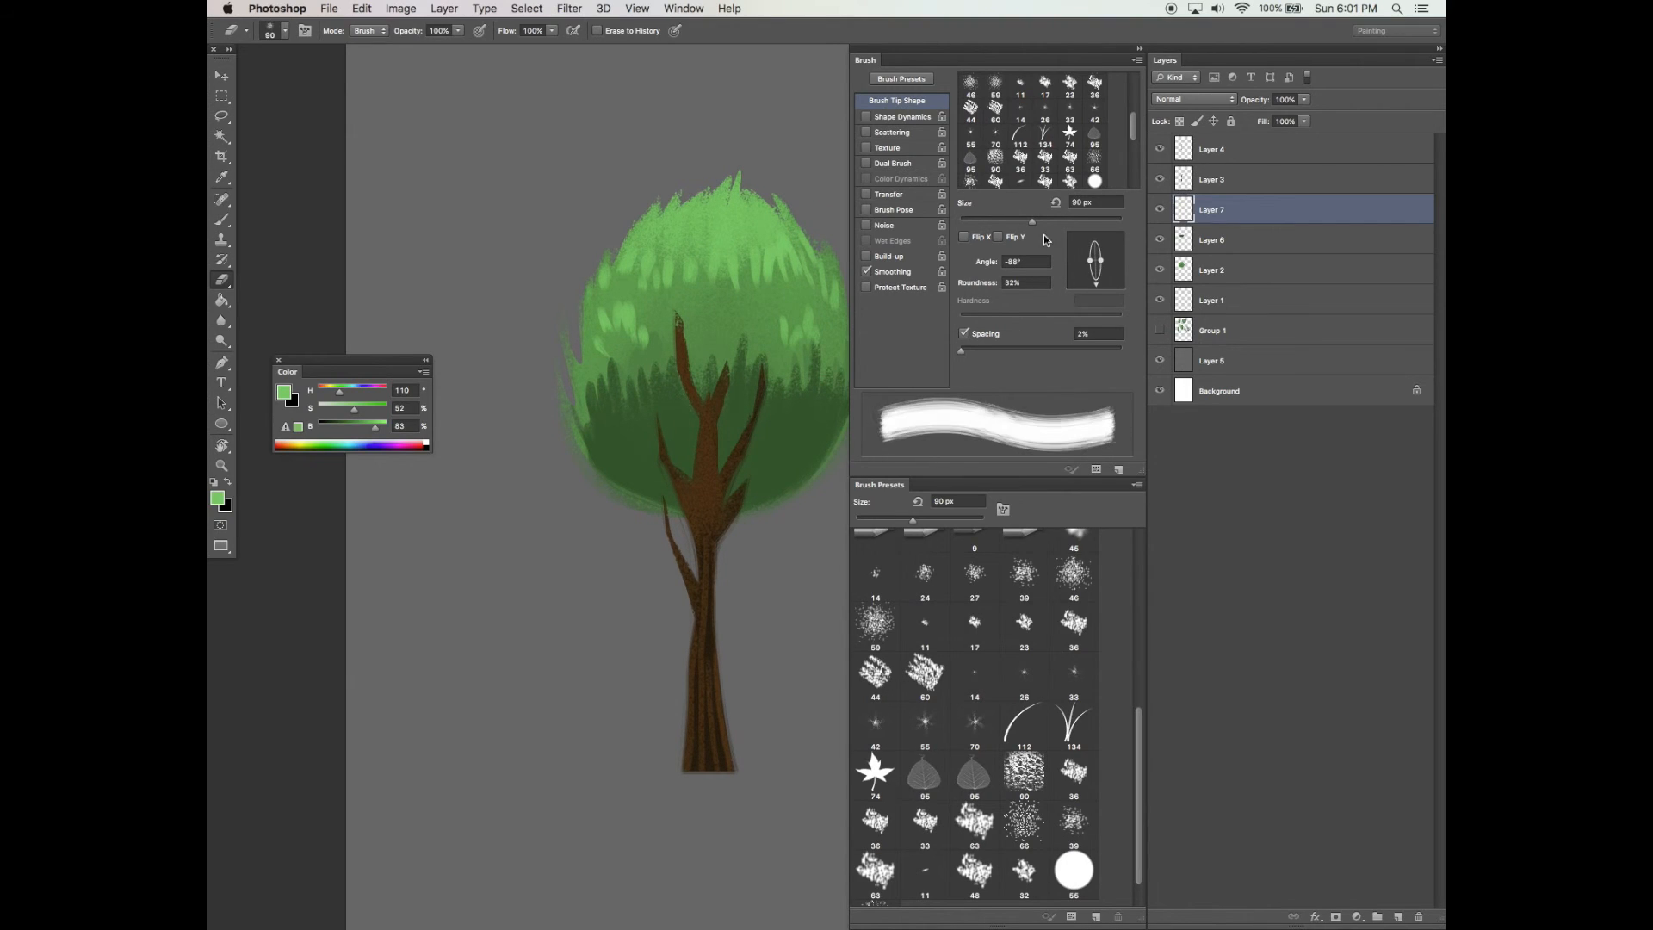
pyautogui.press('Tab')
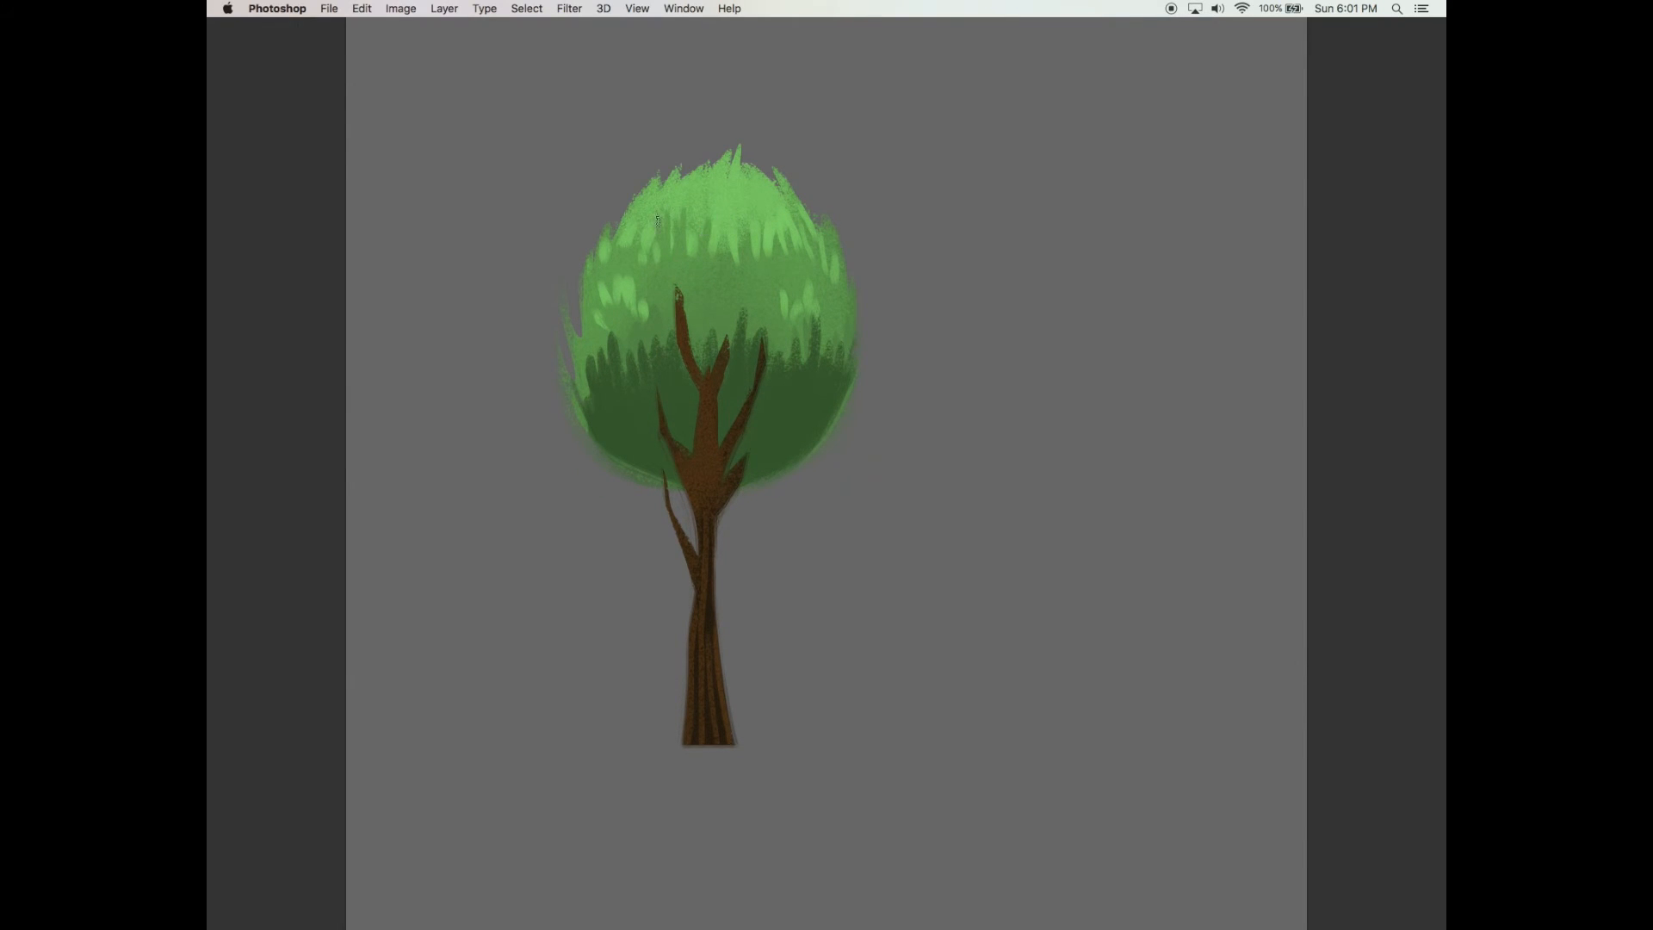
pyautogui.moveTo(695, 256)
pyautogui.mouseDown()
pyautogui.moveTo(701, 196)
pyautogui.moveTo(747, 251)
pyautogui.mouseUp()
pyautogui.scroll(-1, 720, 248)
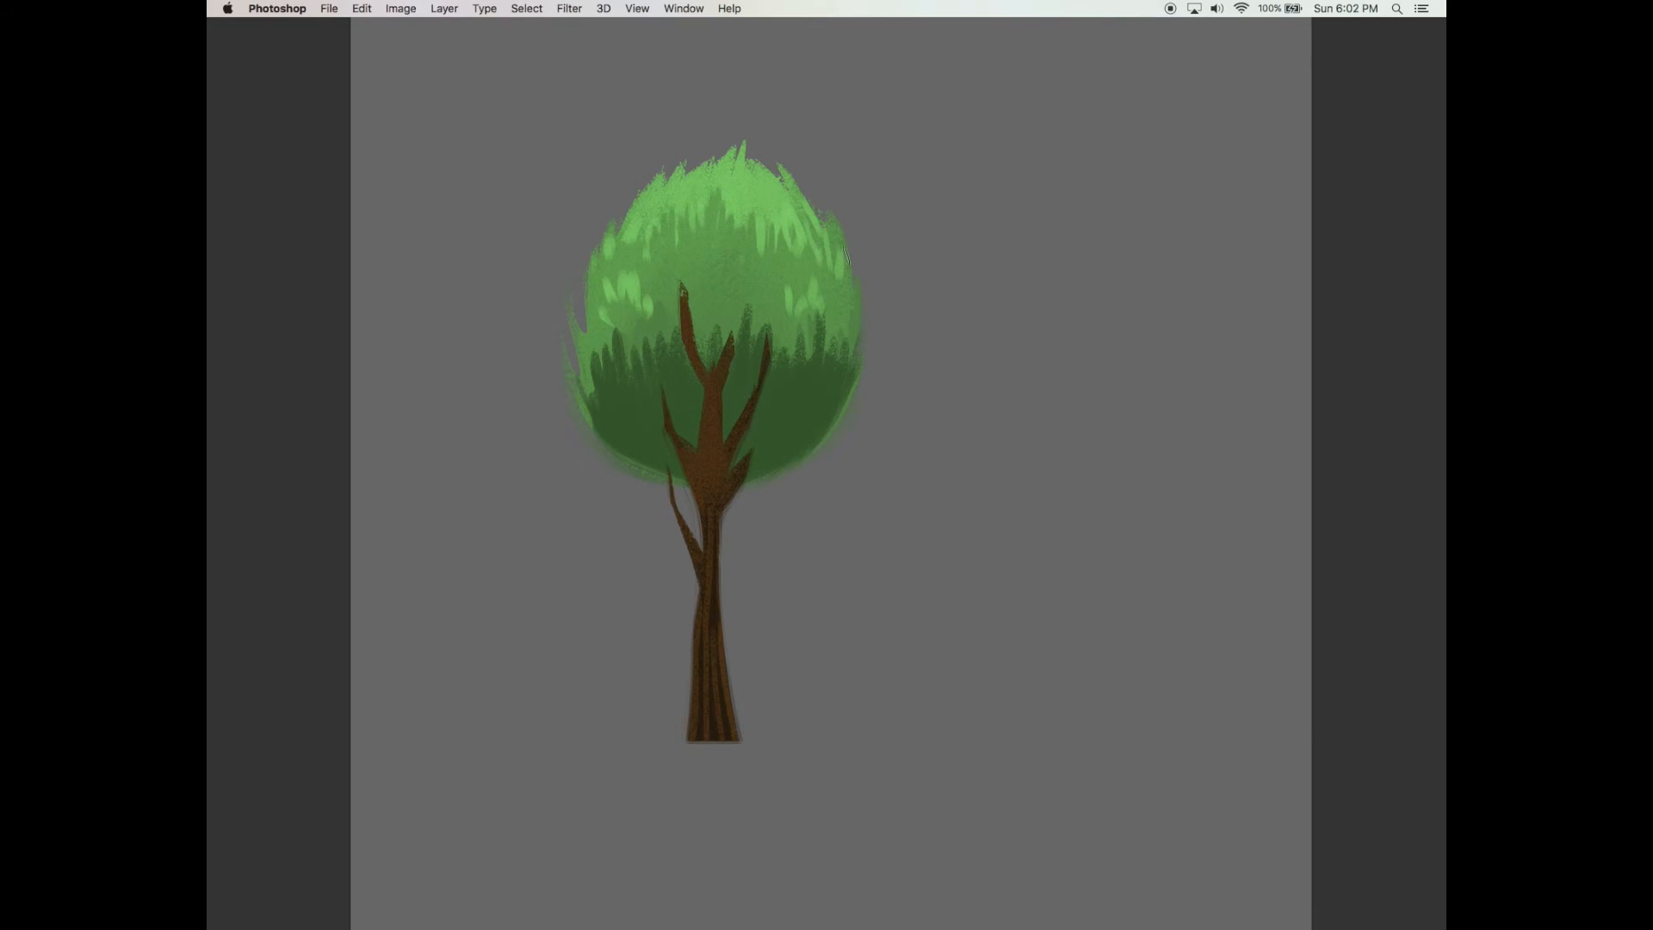
# Select Layer 6 and lower its opacity to 74%
pyautogui.press('Tab')
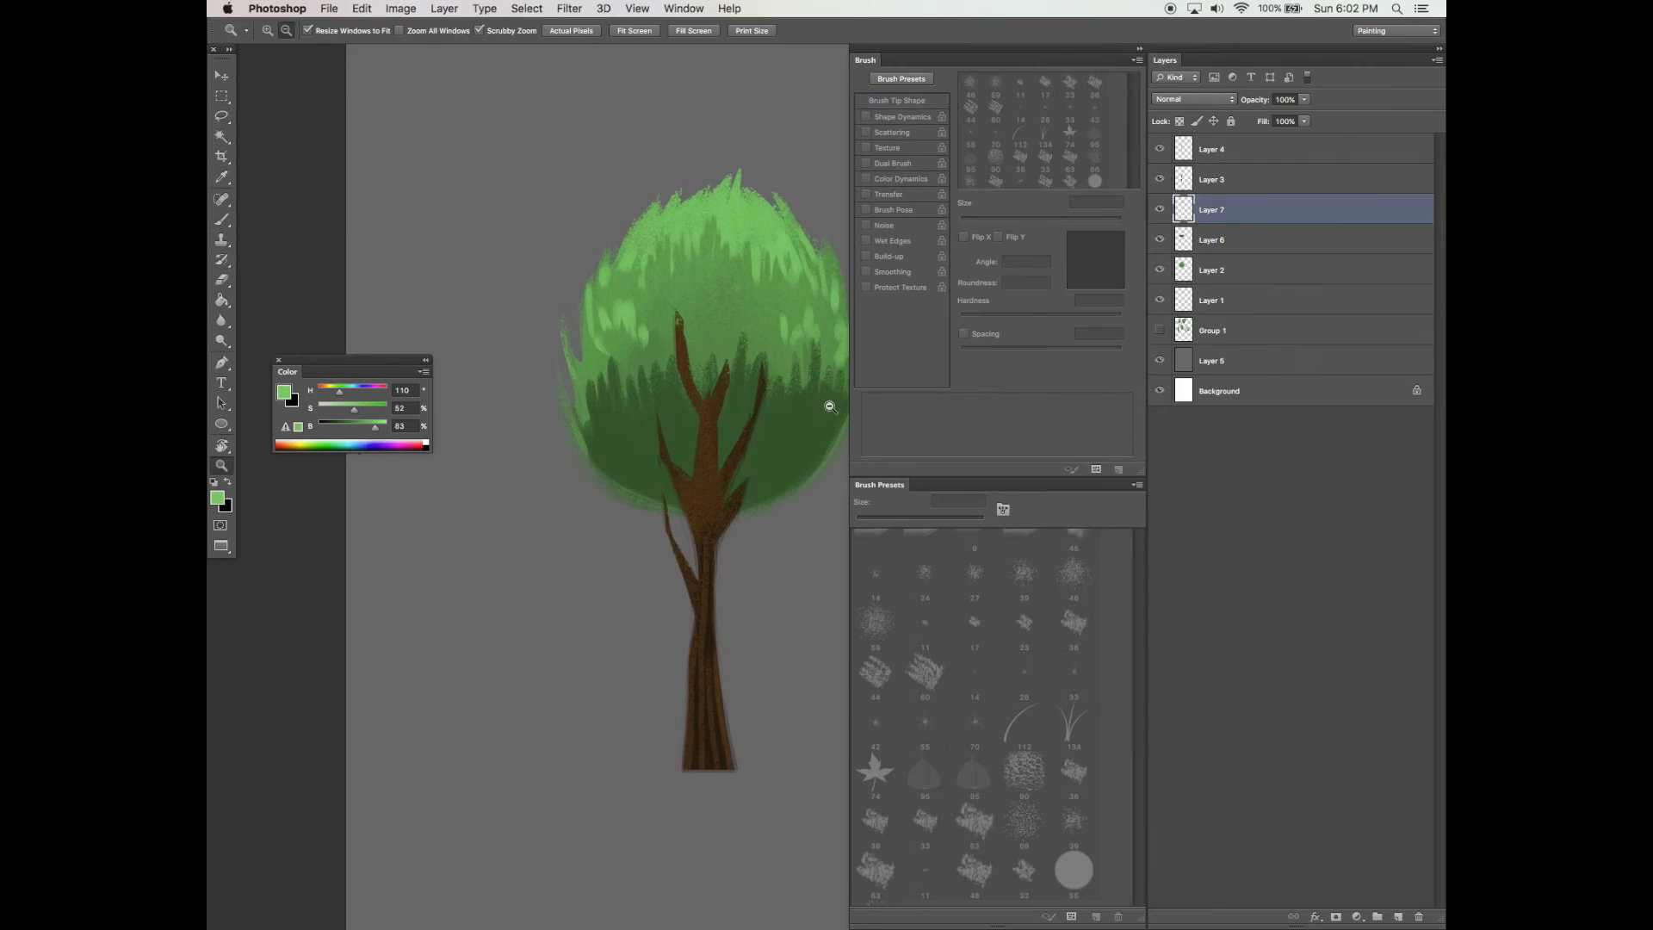
pyautogui.press('super+minus')
pyautogui.click(1212, 239)
pyautogui.click(1304, 99)
pyautogui.moveTo(1309, 114); pyautogui.dragTo(1284, 116)
pyautogui.press('e')
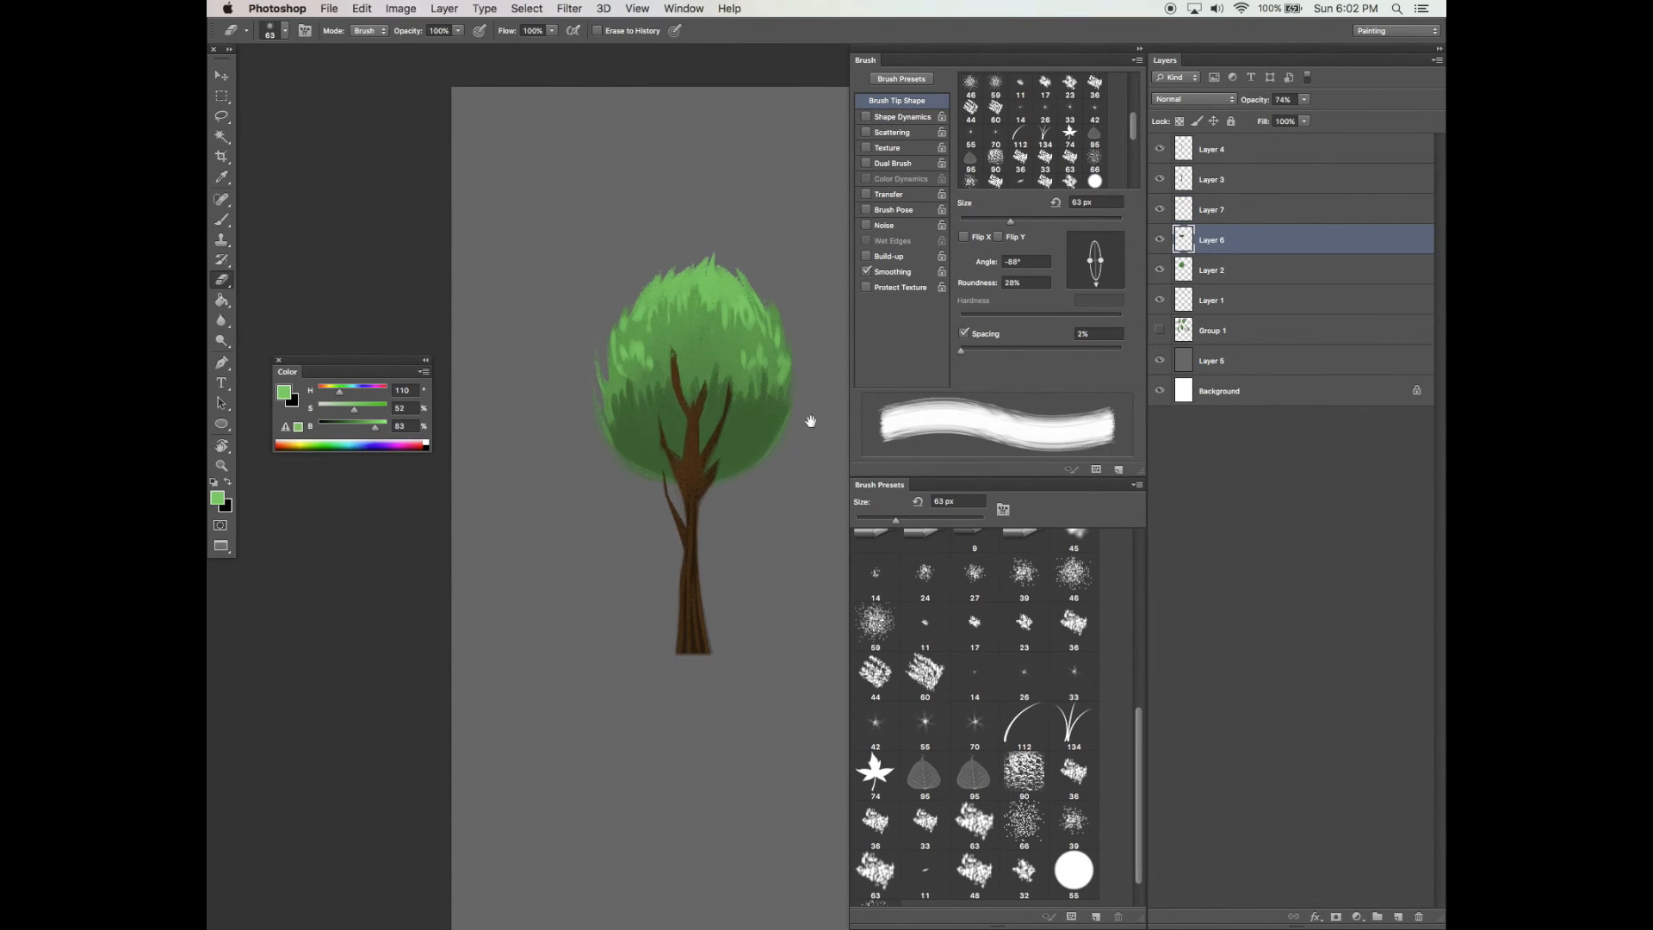
# Soften Layer 6's dark shading with a soft round 700 px eraser and raise its opacity to 93%
pyautogui.moveTo(1133, 125); pyautogui.dragTo(1132, 86)
pyautogui.click(970, 85)
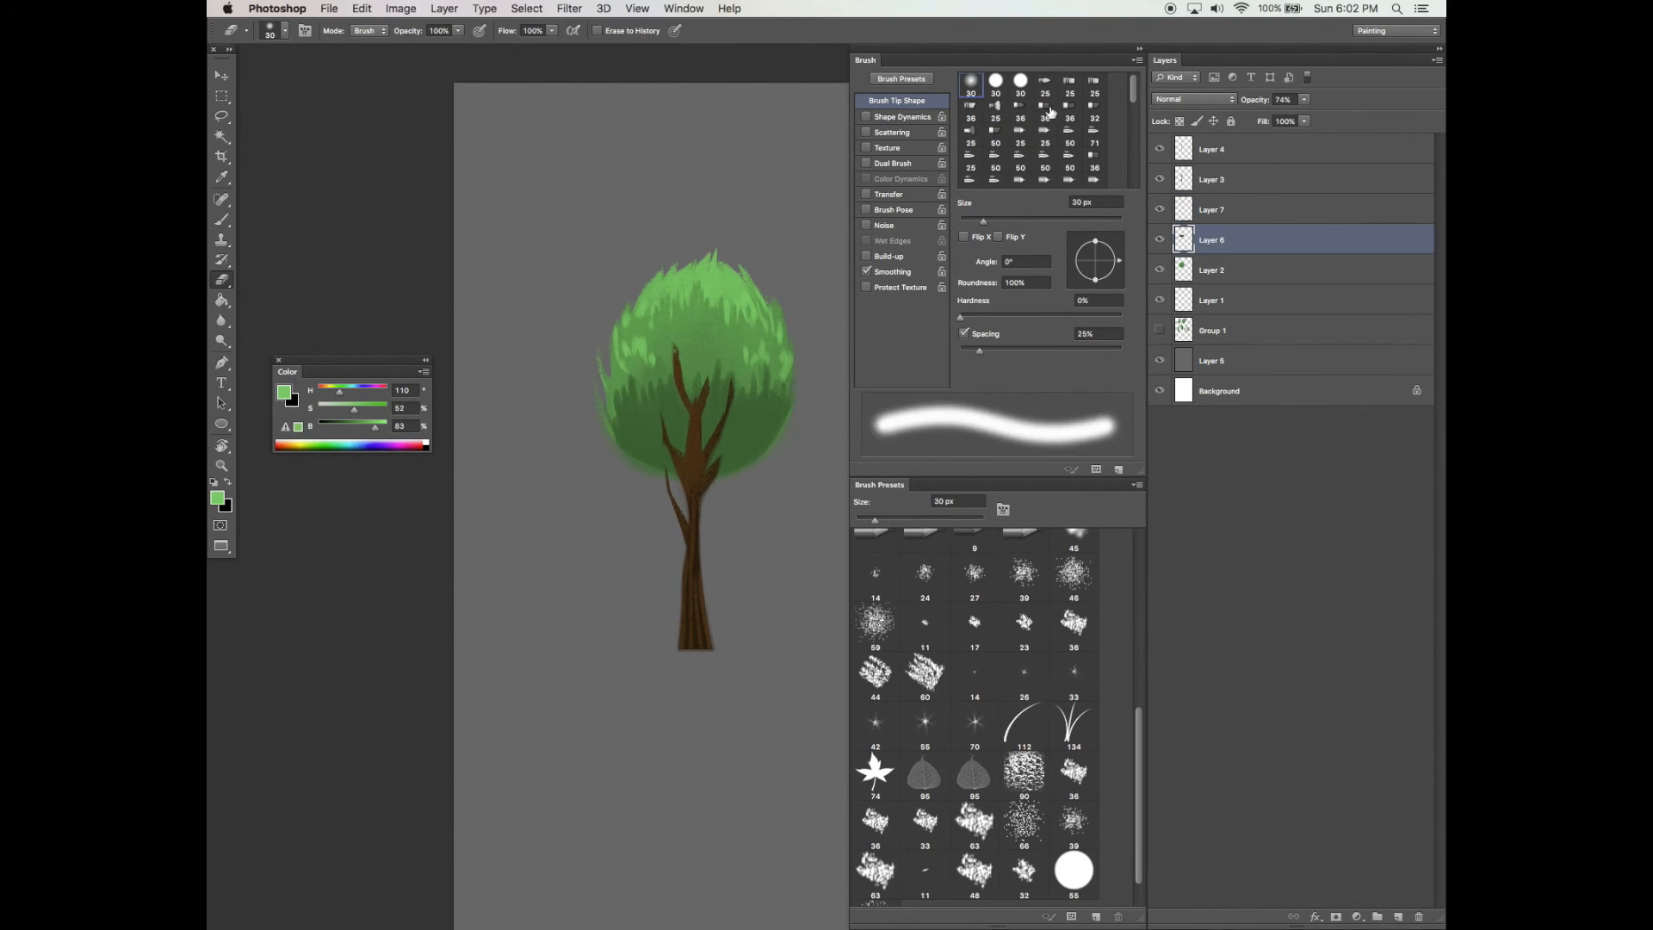
pyautogui.click(1096, 221)
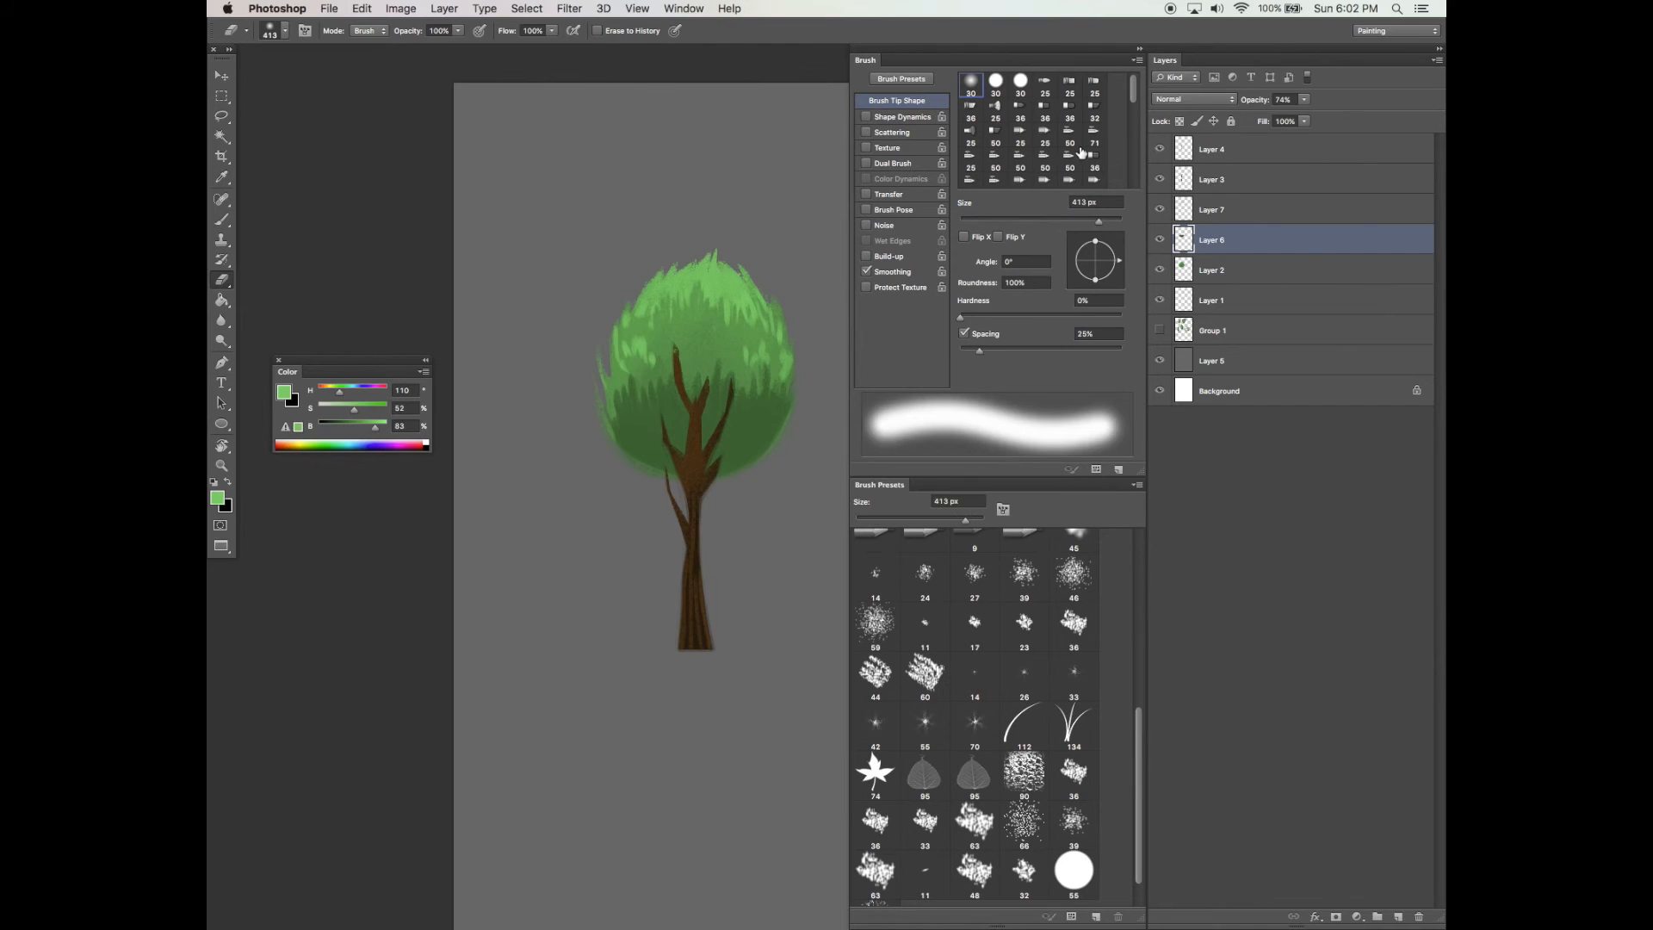
pyautogui.press(']')
pyautogui.click(635, 374)
pyautogui.press('super+z')
pyautogui.moveTo(647, 372)
pyautogui.mouseDown()
pyautogui.moveTo(659, 384)
pyautogui.moveTo(741, 354)
pyautogui.mouseUp()
pyautogui.press('XF86AudioLowerVolume')
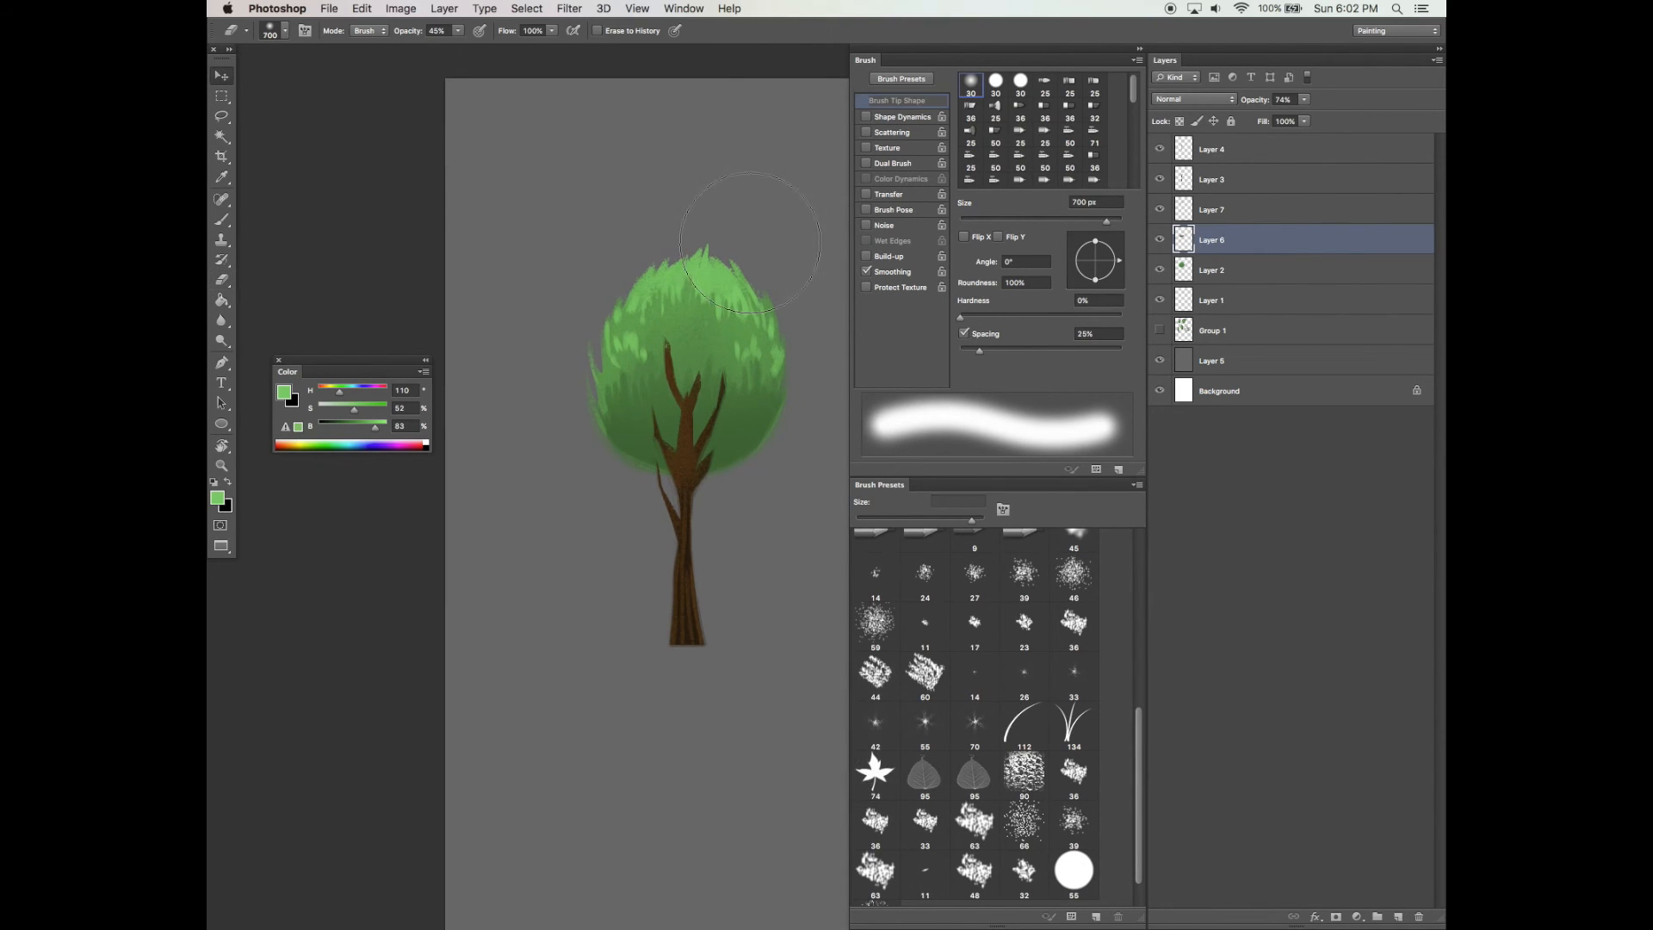
pyautogui.press('v')
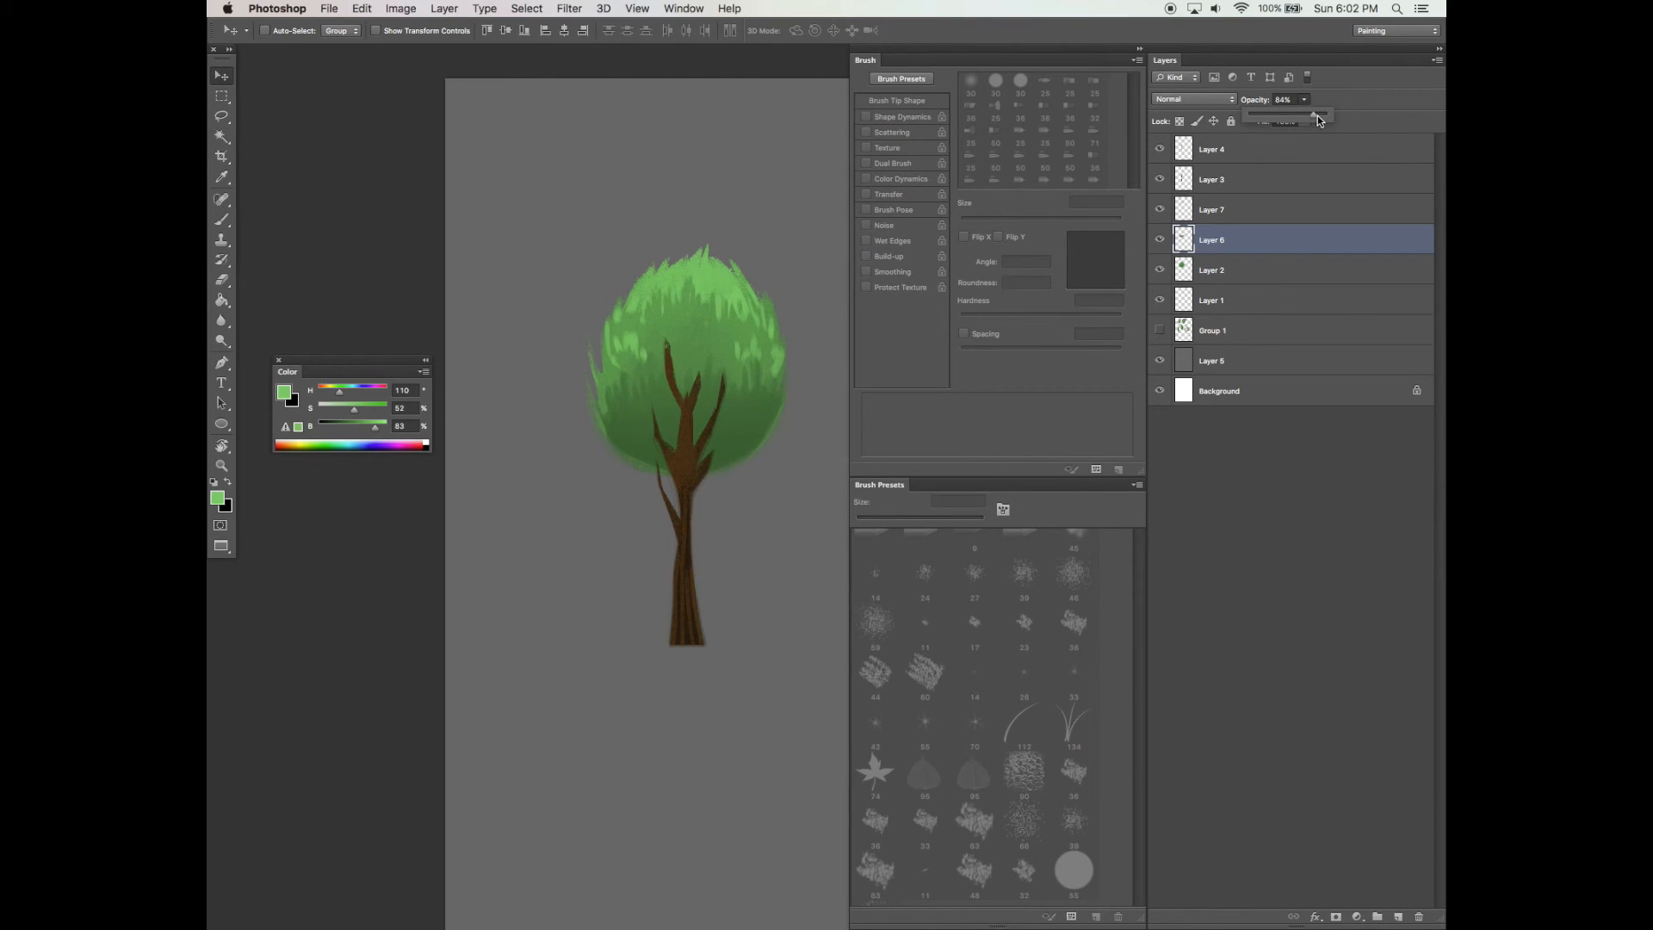
pyautogui.moveTo(802, 549); pyautogui.dragTo(801, 557)
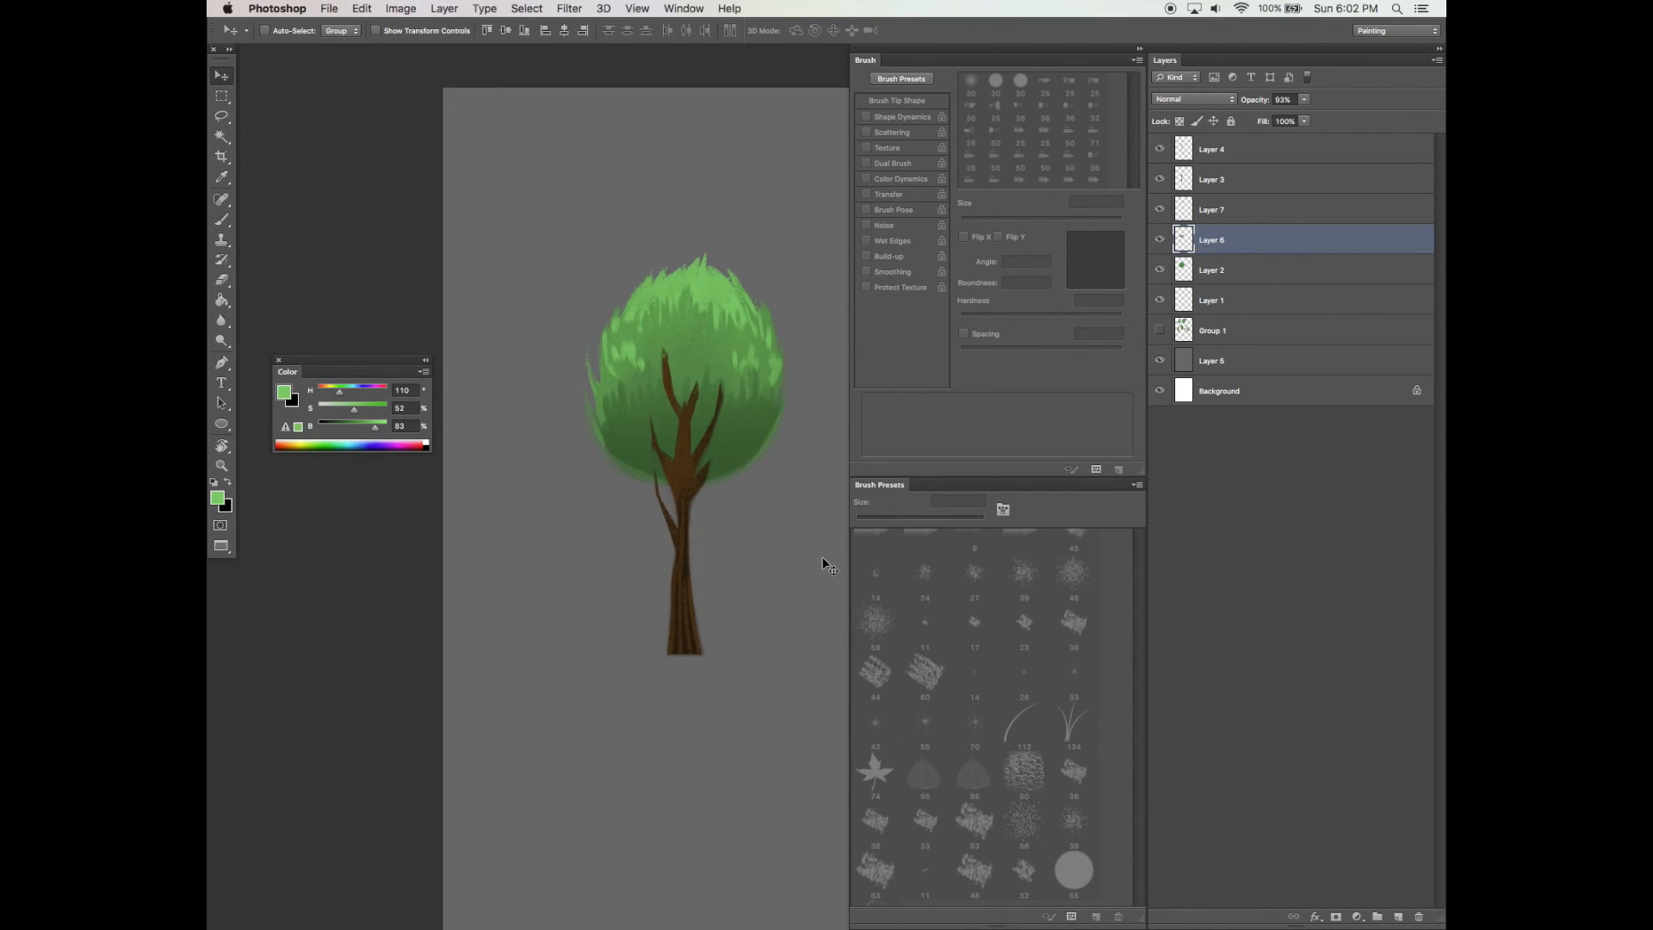
# Select Layer 7 and soften its highlights with a soft 124 px eraser
pyautogui.press('b')
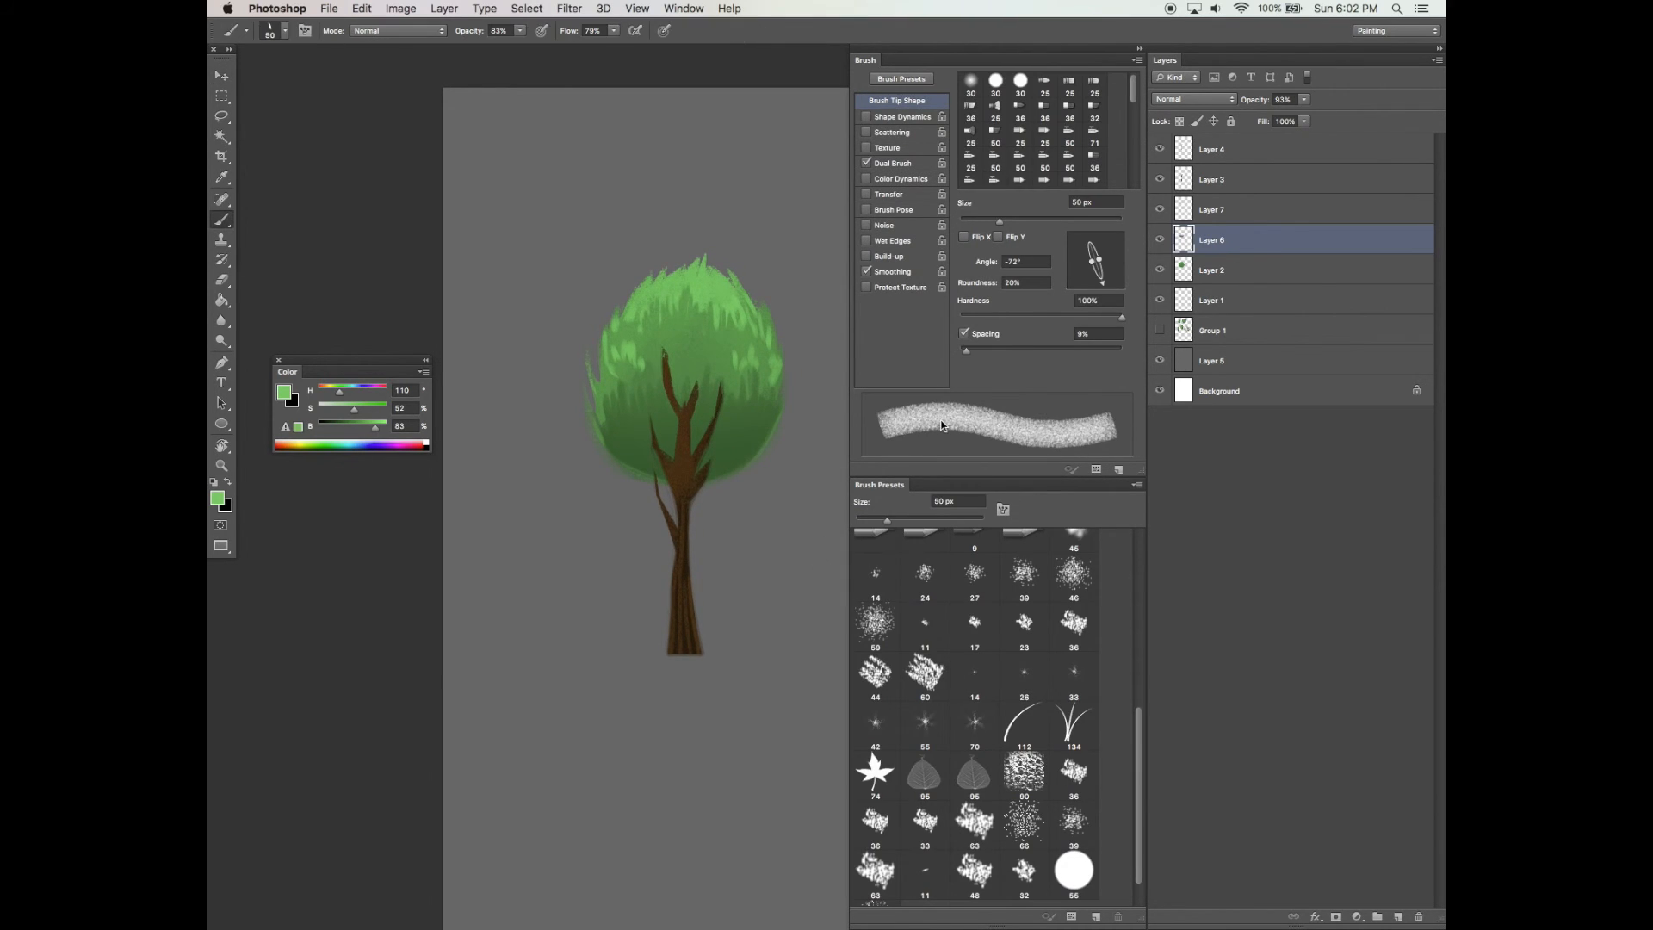
pyautogui.click(1198, 215)
pyautogui.keyDown('alt'); pyautogui.click(704, 280); pyautogui.keyUp('alt')
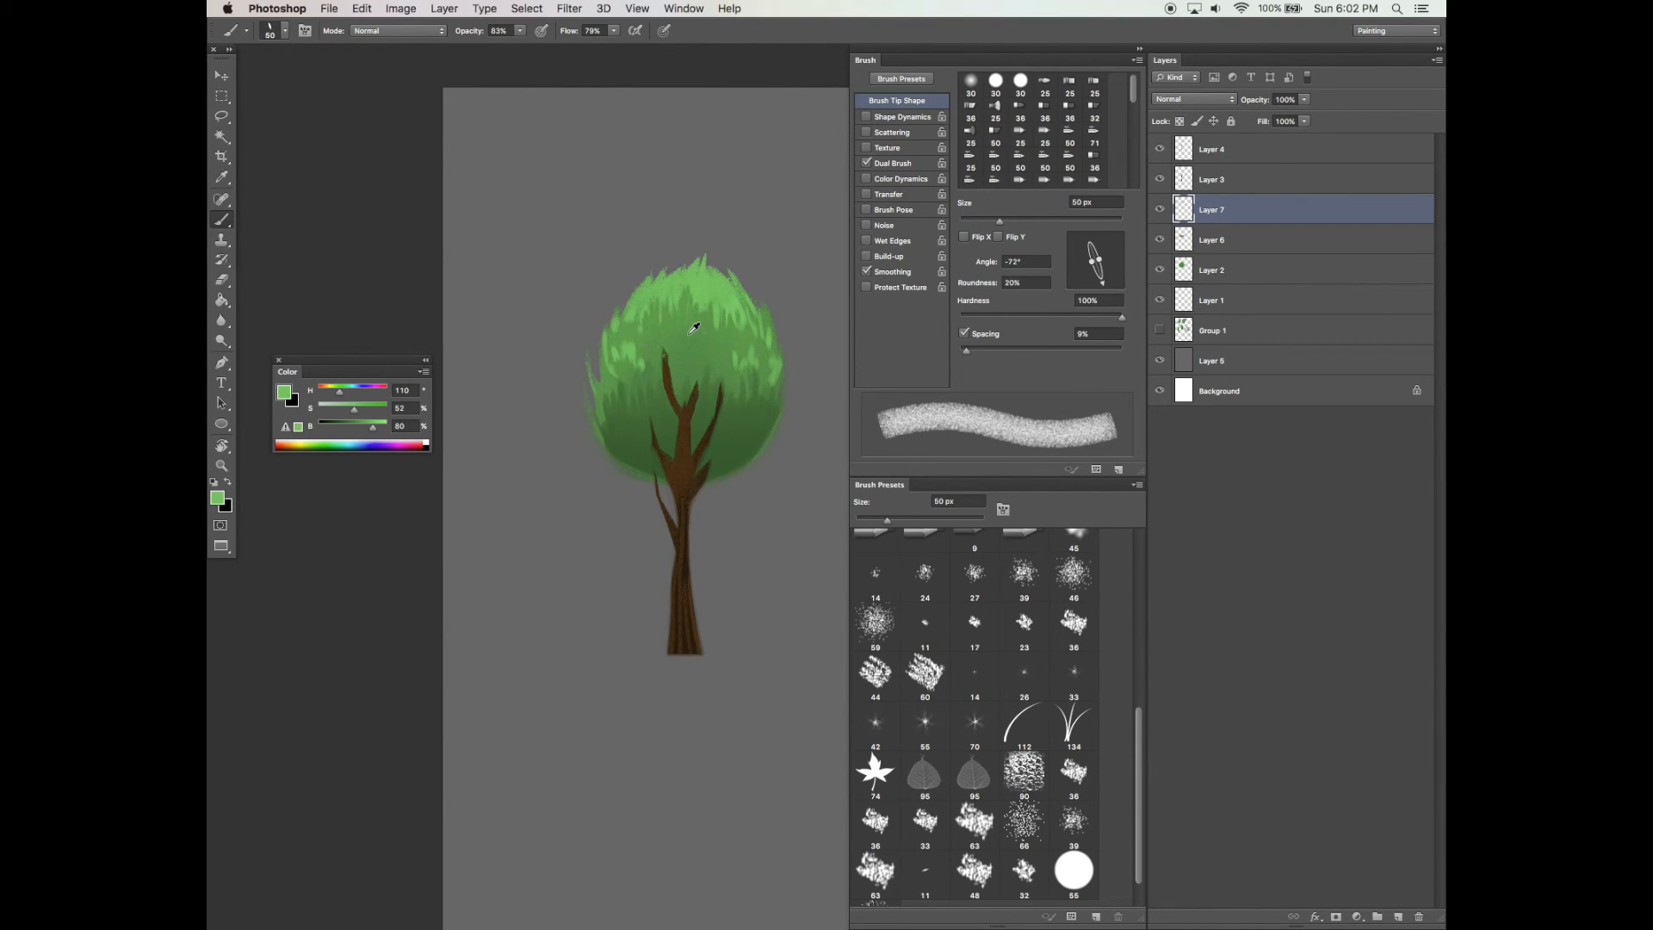
pyautogui.press('e')
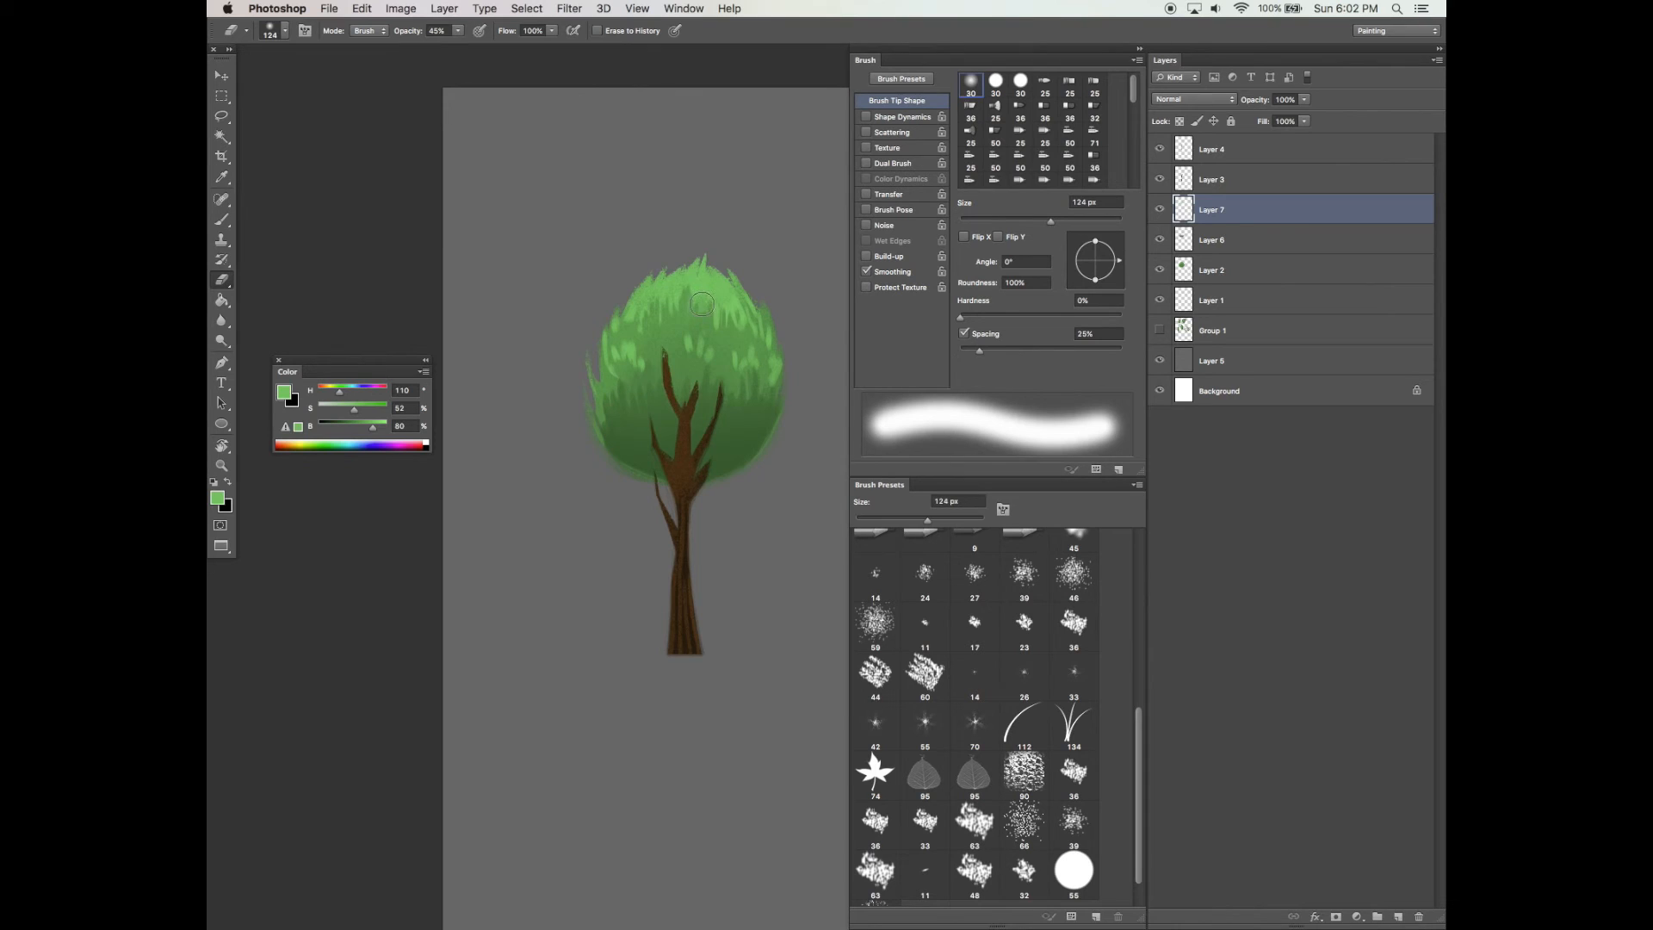
pyautogui.moveTo(712, 320)
pyautogui.mouseDown()
pyautogui.moveTo(732, 311)
pyautogui.moveTo(646, 309)
pyautogui.mouseUp()
pyautogui.moveTo(755, 493); pyautogui.dragTo(762, 474)
pyautogui.press('b')
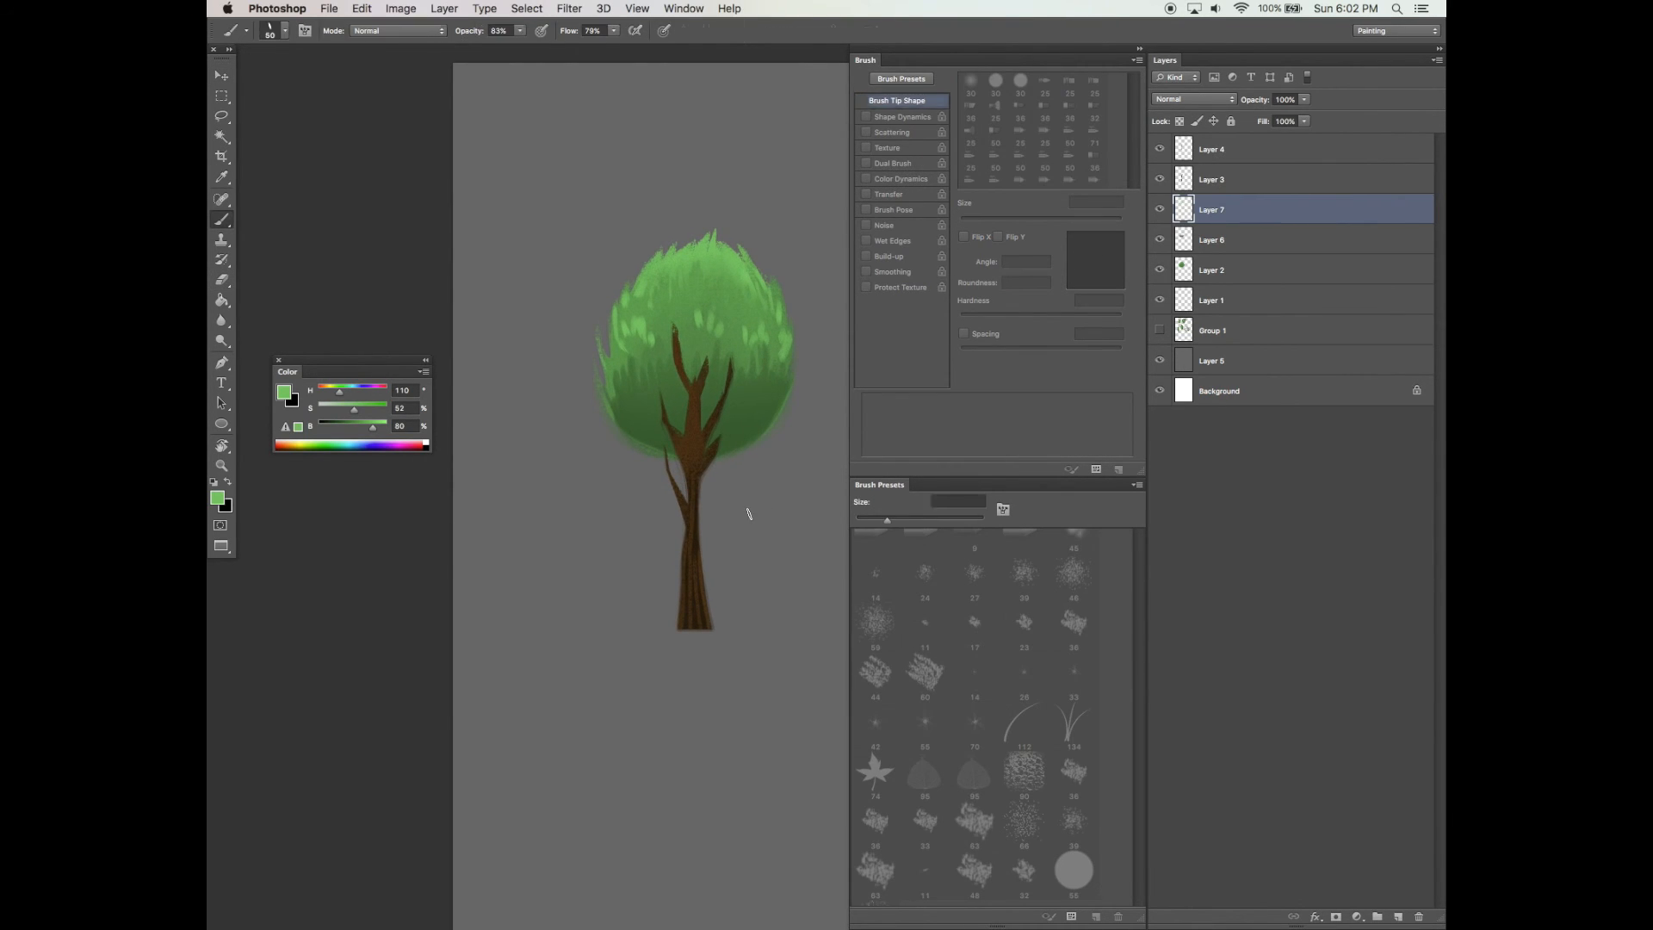
# Add a new layer above the trunk layer and load the trunk shape as a selection on it
pyautogui.click(1231, 183)
pyautogui.moveTo(1104, 282); pyautogui.dragTo(1098, 292)
pyautogui.moveTo(1000, 222); pyautogui.dragTo(996, 222)
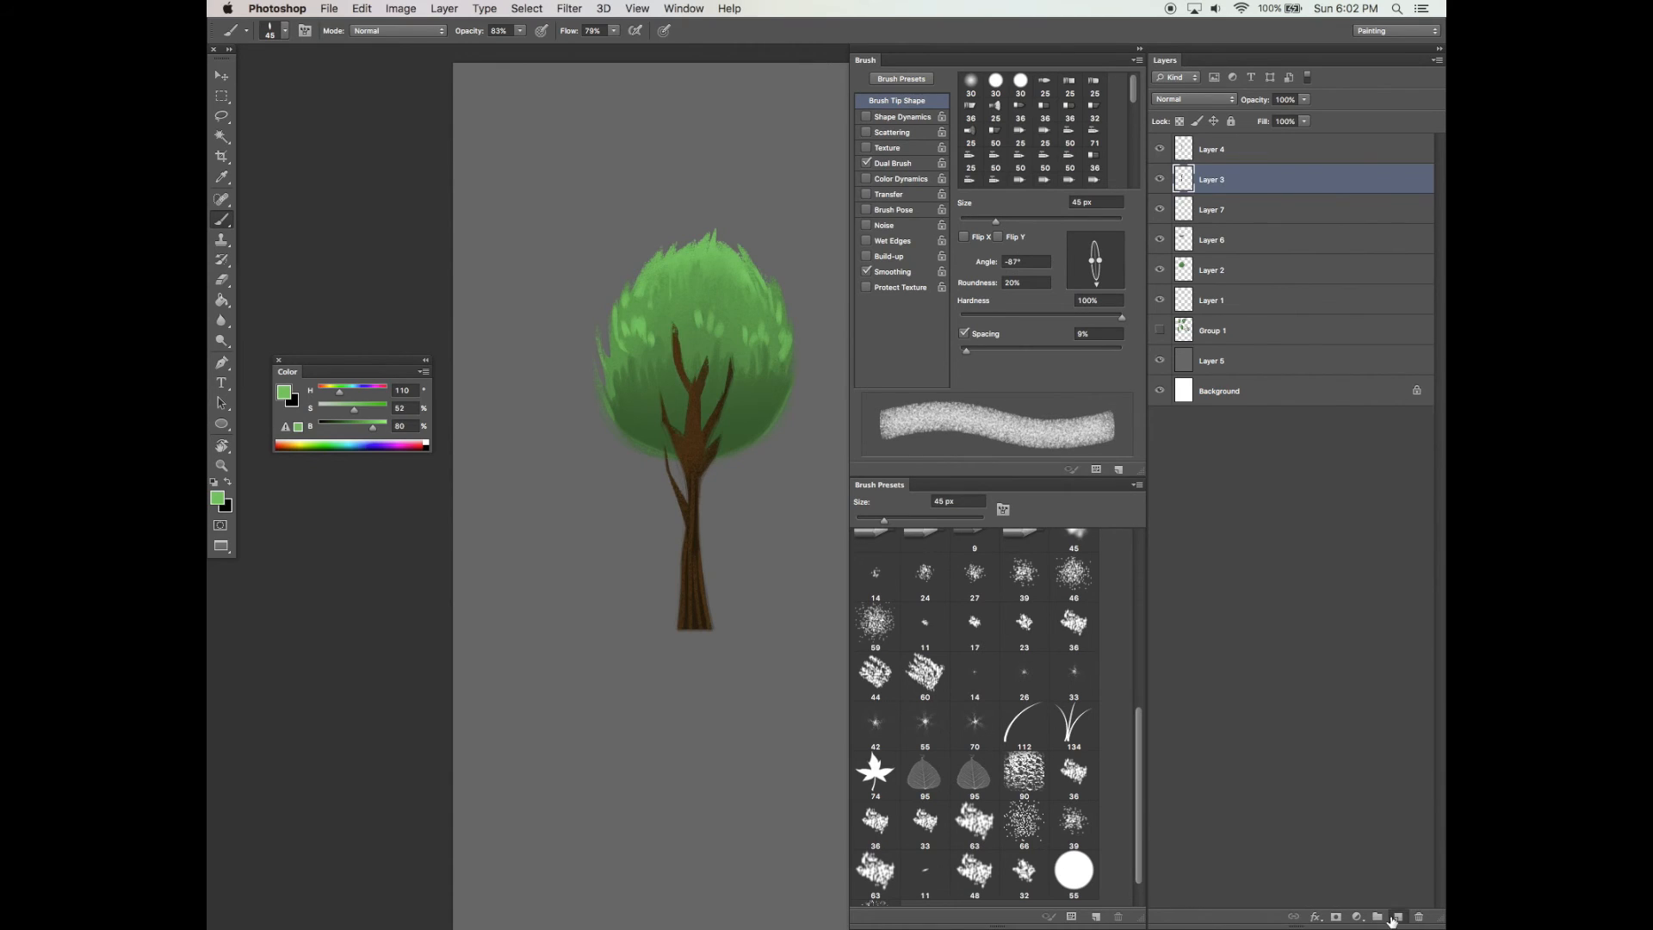
pyautogui.click(1398, 917)
pyautogui.click(1182, 222)
pyautogui.keyDown('super'); pyautogui.click(1182, 215); pyautogui.keyUp('super')
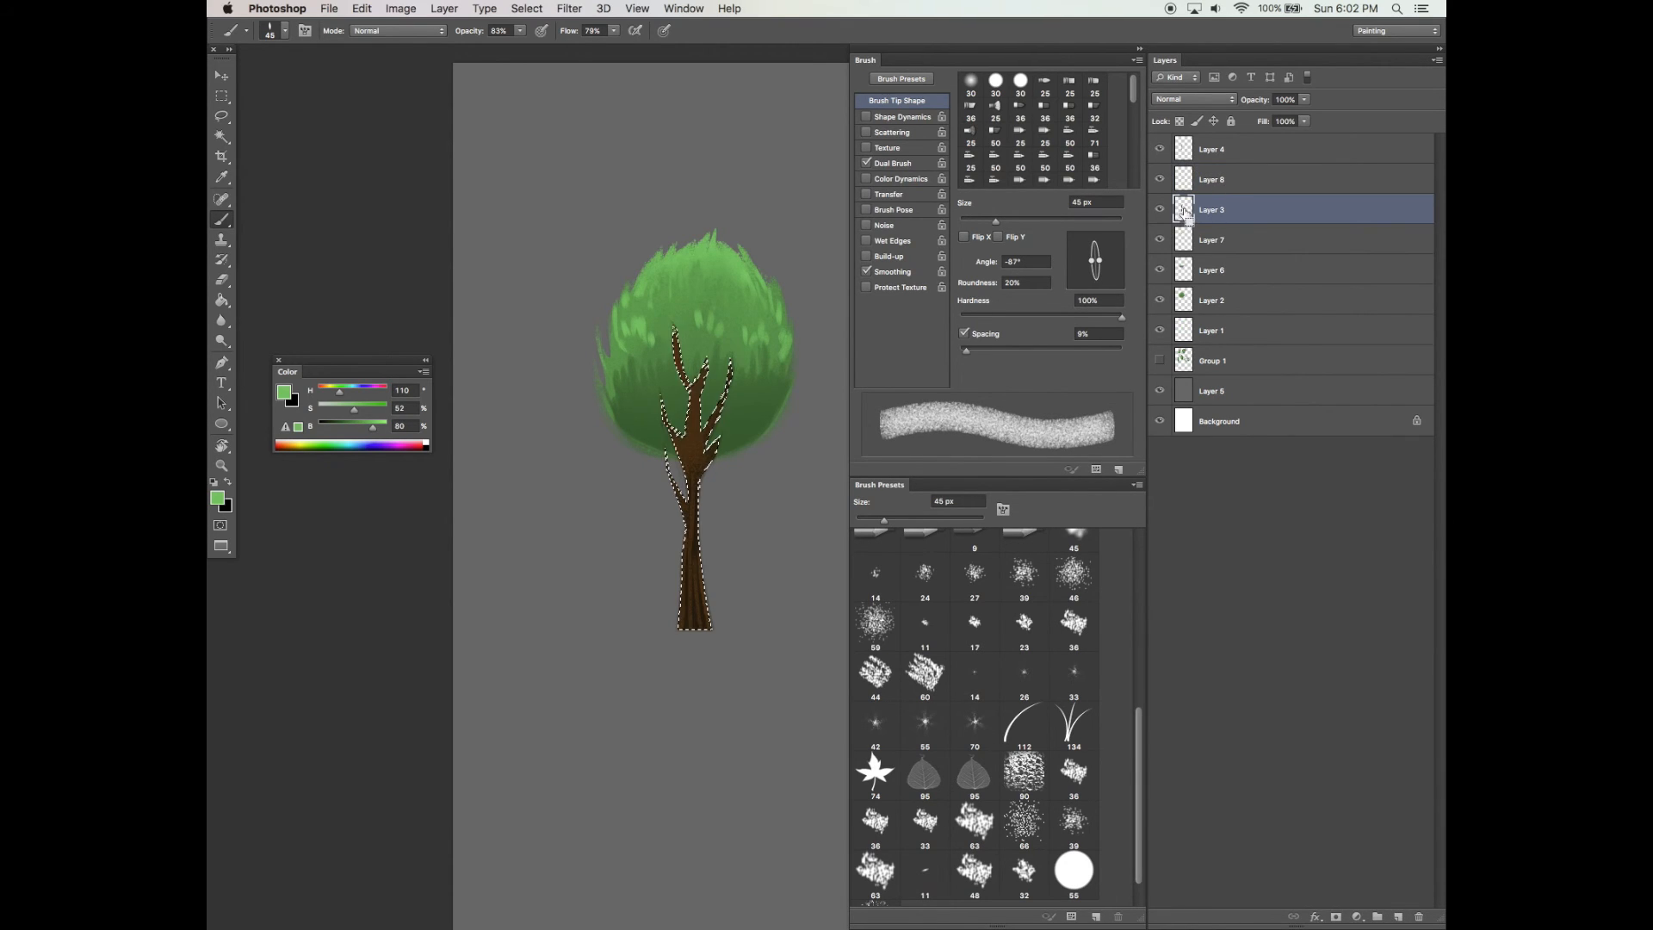
pyautogui.click(1214, 183)
pyautogui.press('super+h')
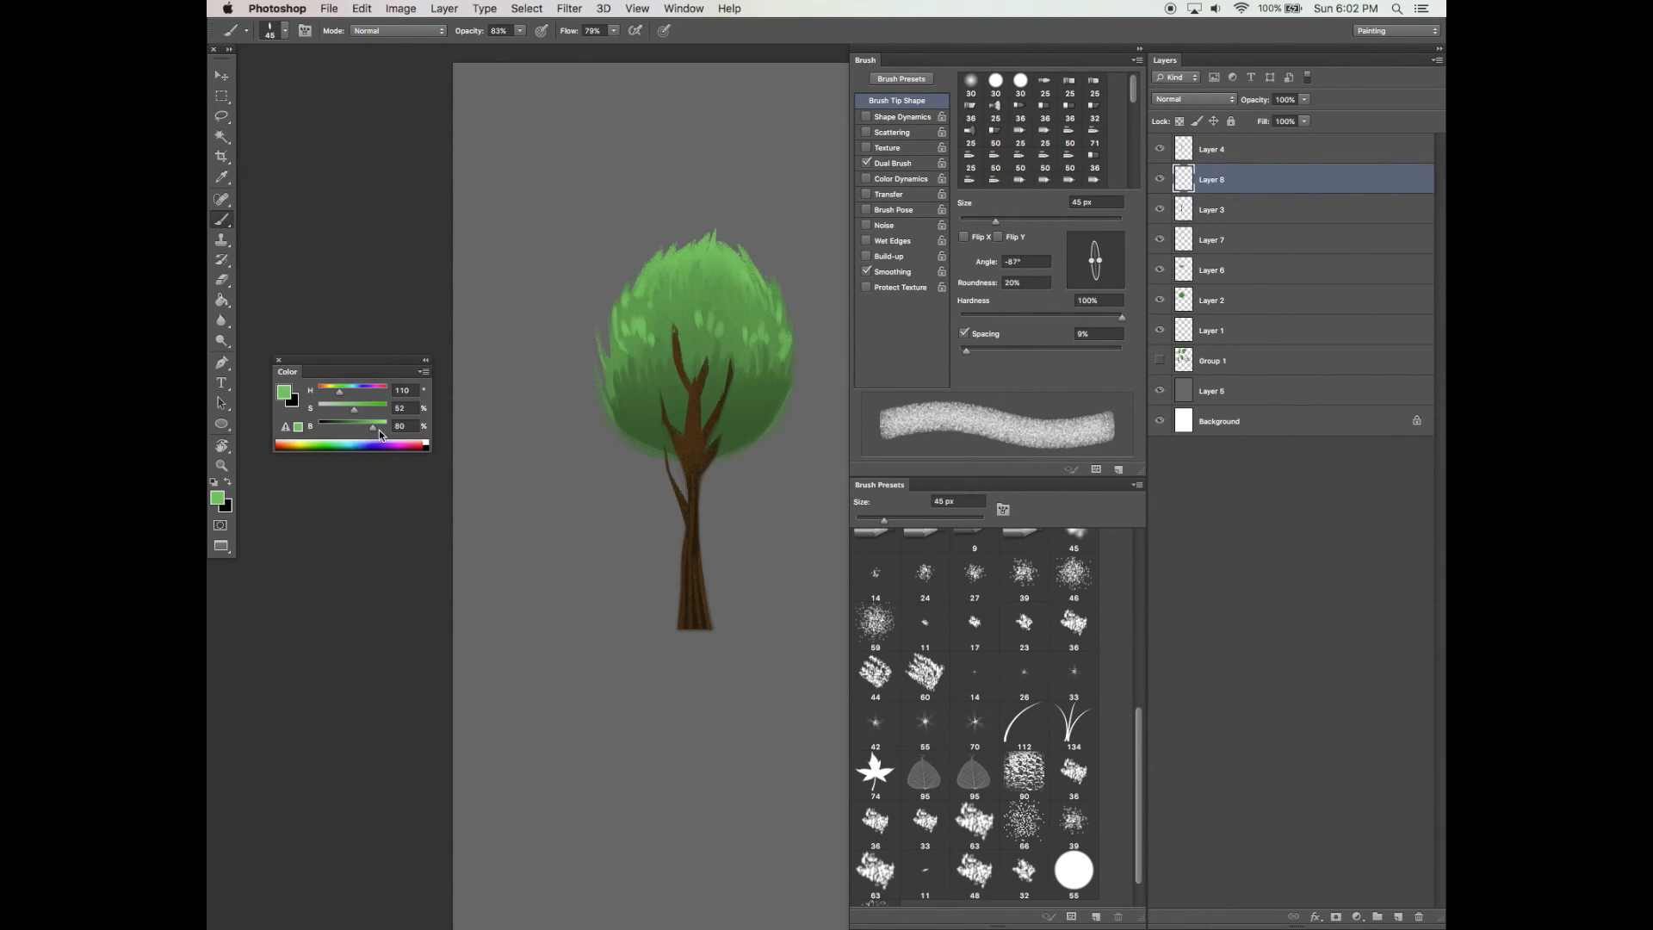
# Pick a pale light color and set the new layer to Overlay blend mode at 95% opacity
pyautogui.keyDown('alt'); pyautogui.click(696, 423); pyautogui.keyUp('alt')
pyautogui.click(375, 427)
pyautogui.moveTo(376, 409); pyautogui.dragTo(343, 405)
pyautogui.click(1204, 100)
pyautogui.click(1182, 252)
pyautogui.moveTo(1304, 100); pyautogui.dragTo(1274, 114)
pyautogui.moveTo(385, 436); pyautogui.dragTo(391, 436)
pyautogui.moveTo(1304, 100); pyautogui.dragTo(1326, 115)
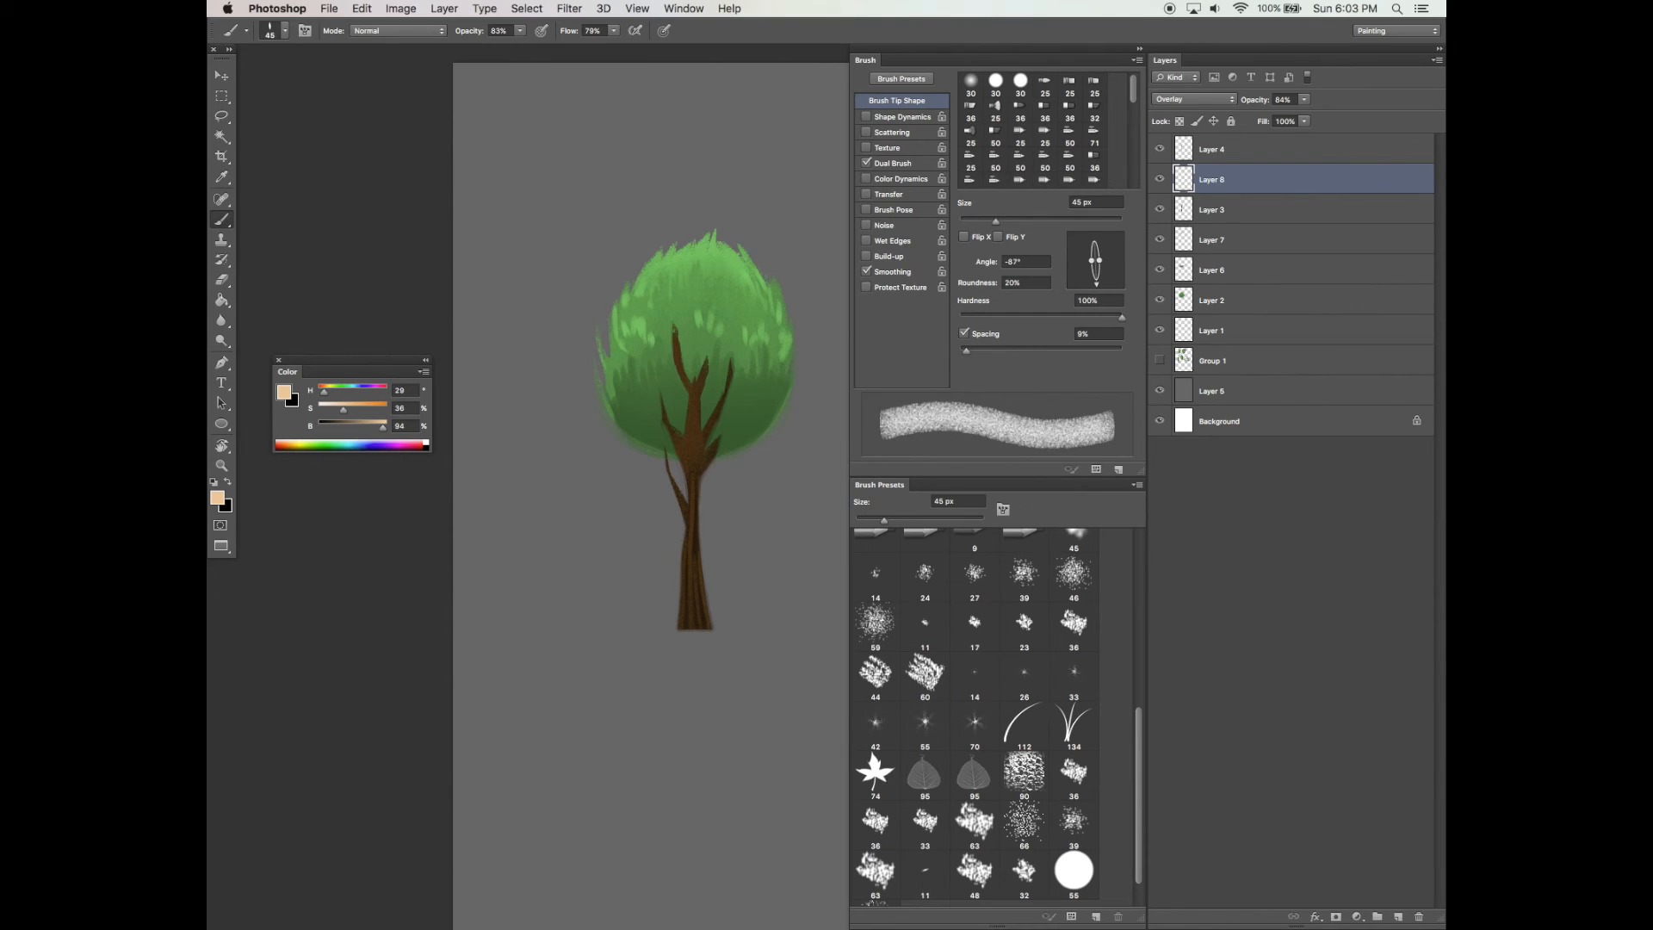
pyautogui.moveTo(343, 405); pyautogui.dragTo(325, 404)
pyautogui.click(1304, 100)
# Move the overlay layer to the top and paint light highlight strokes along the trunk and branches
pyautogui.moveTo(1253, 170); pyautogui.dragTo(1257, 145)
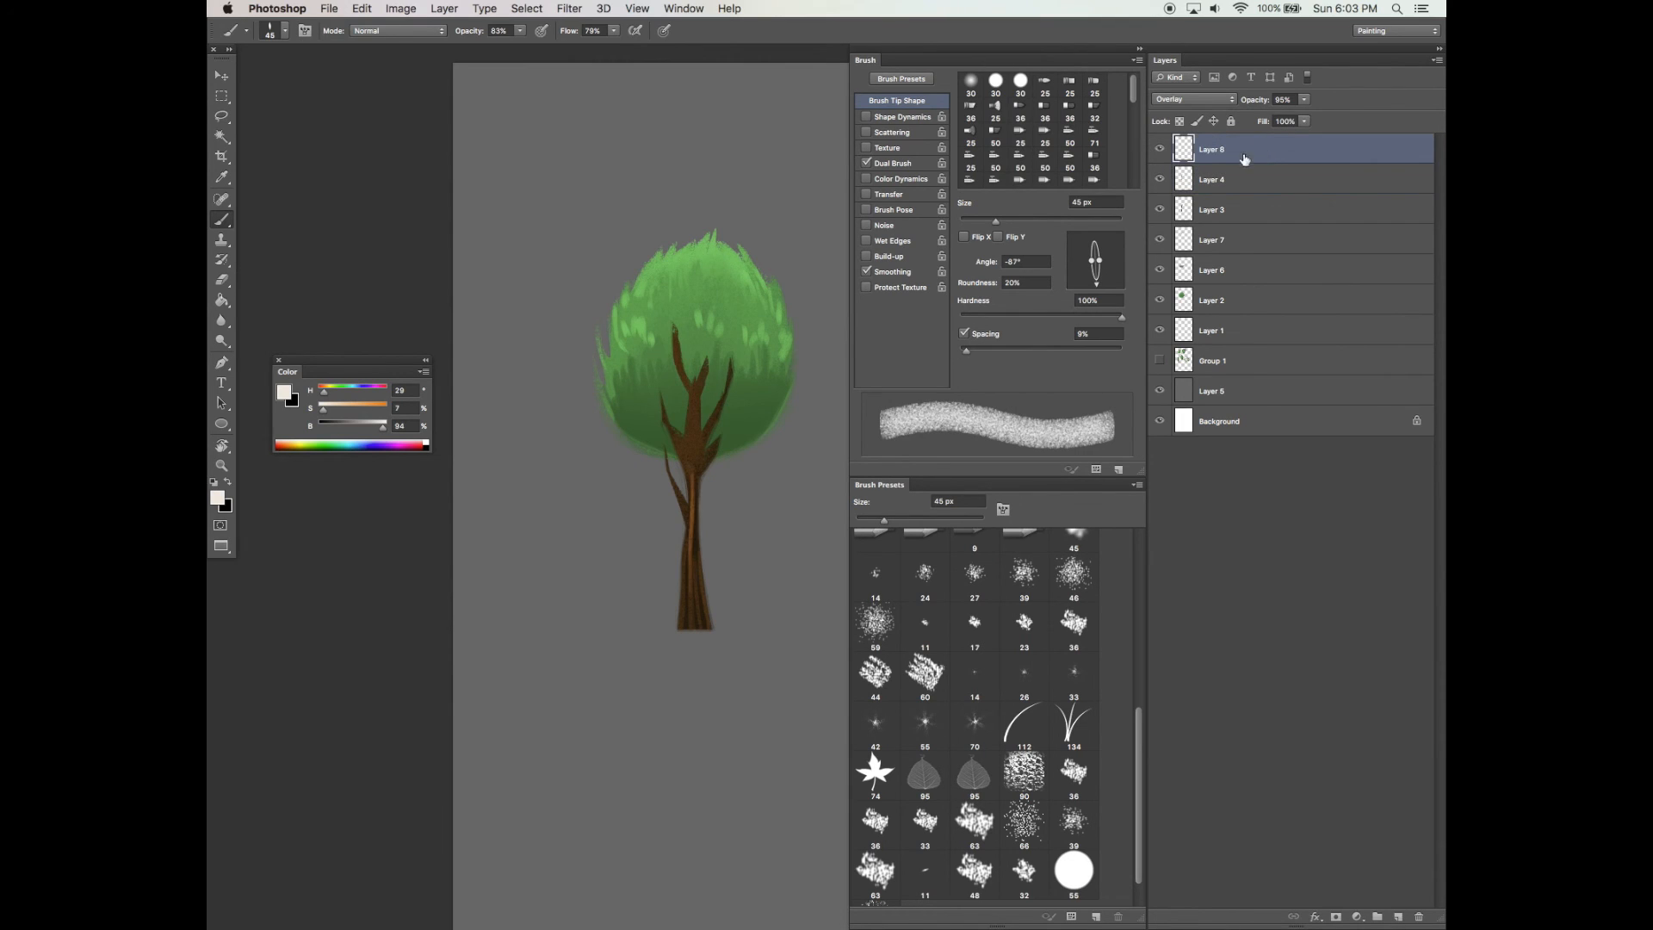
pyautogui.moveTo(684, 550); pyautogui.dragTo(680, 628)
pyautogui.moveTo(680, 428); pyautogui.dragTo(674, 459)
pyautogui.moveTo(699, 380); pyautogui.dragTo(699, 459)
pyautogui.moveTo(754, 577); pyautogui.dragTo(787, 557)
pyautogui.press('Tab')
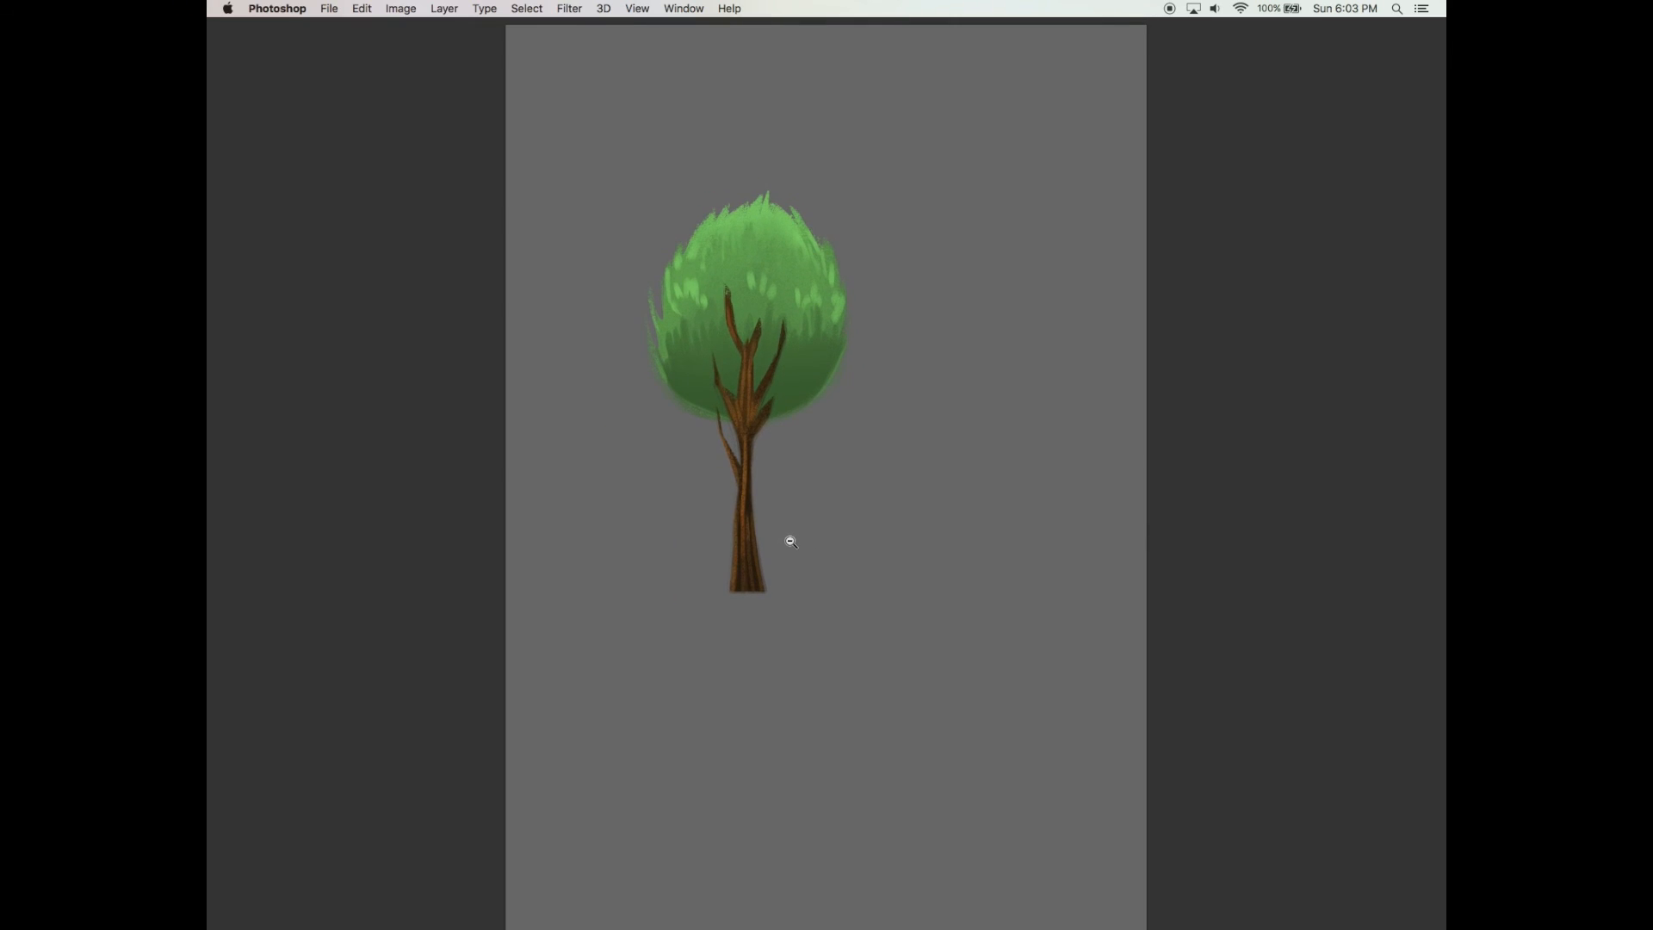
# Select all the tree's layers from Layer 1 to Layer 8 and group them
pyautogui.scroll(-2, 786, 550)
pyautogui.press('Tab')
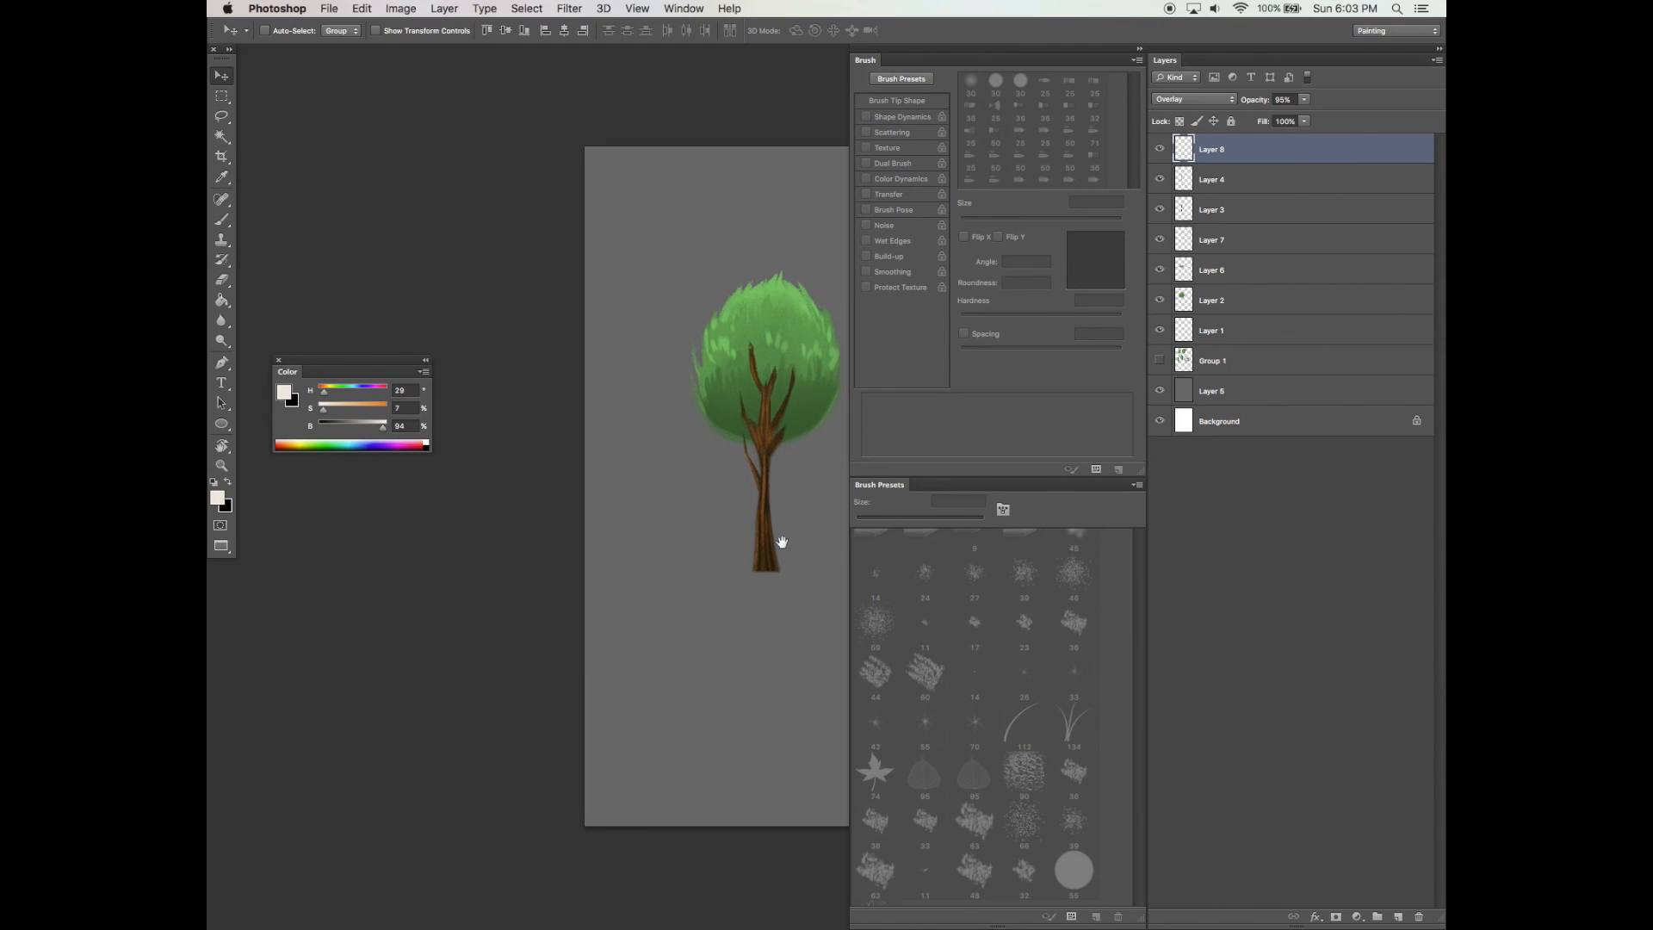
pyautogui.moveTo(778, 545); pyautogui.dragTo(775, 523)
pyautogui.click(1222, 360)
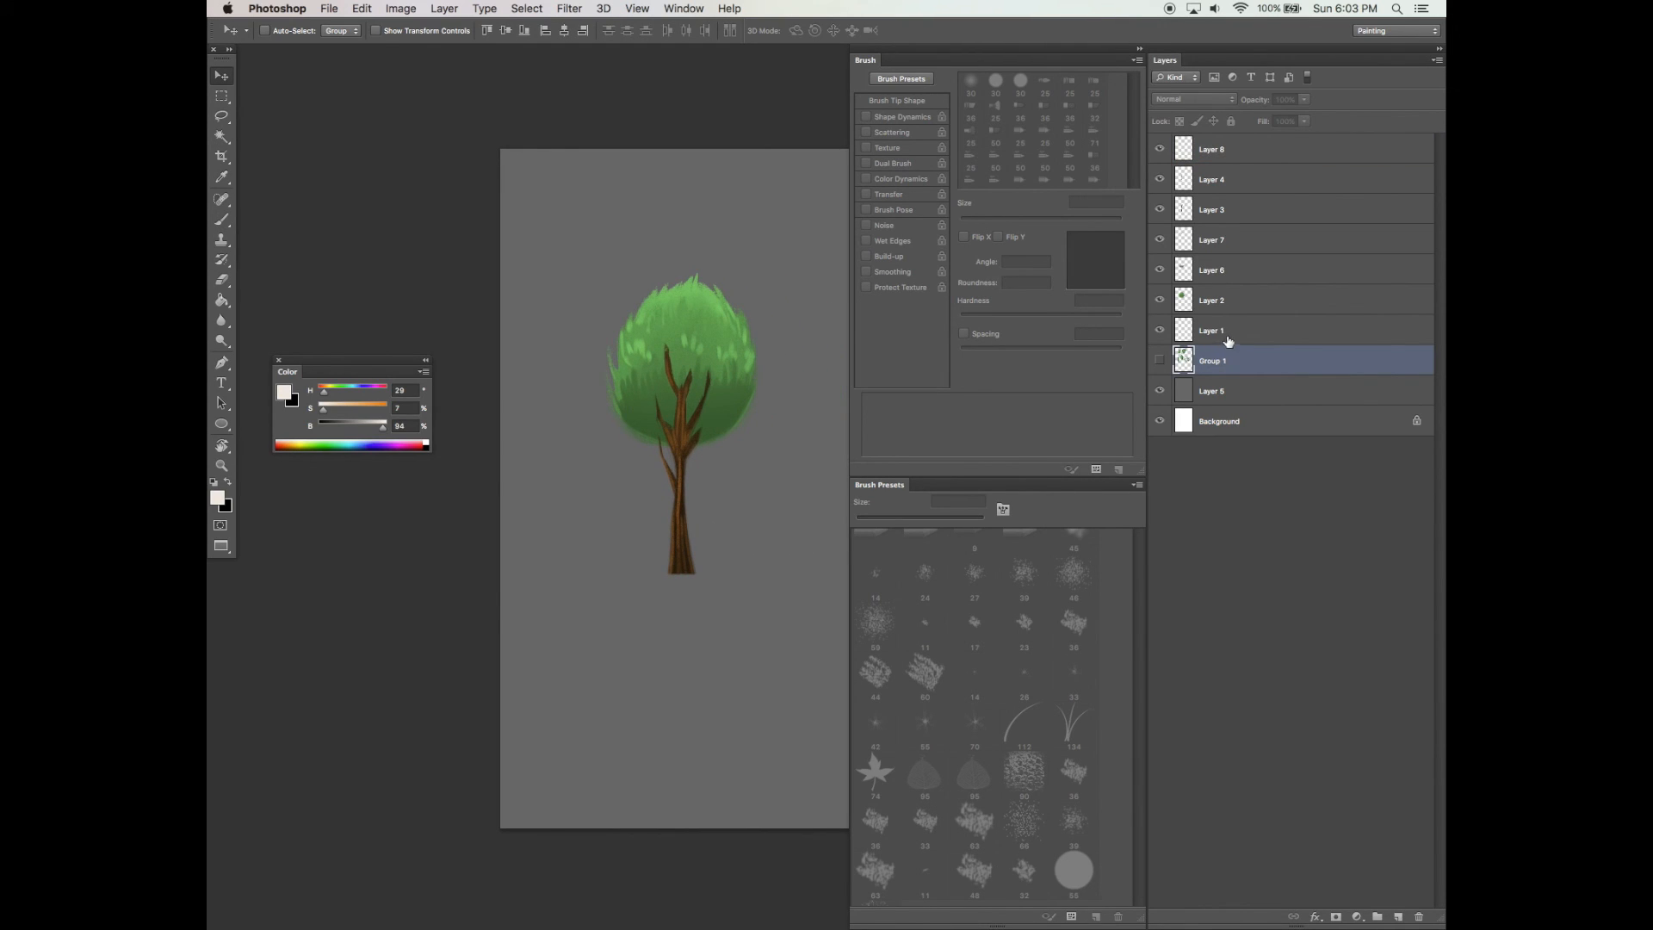
pyautogui.click(1228, 336)
pyautogui.keyDown('shift'); pyautogui.click(1247, 168); pyautogui.keyUp('shift')
pyautogui.keyDown('shift'); pyautogui.click(1247, 152); pyautogui.keyUp('shift')
pyautogui.press('super+g')
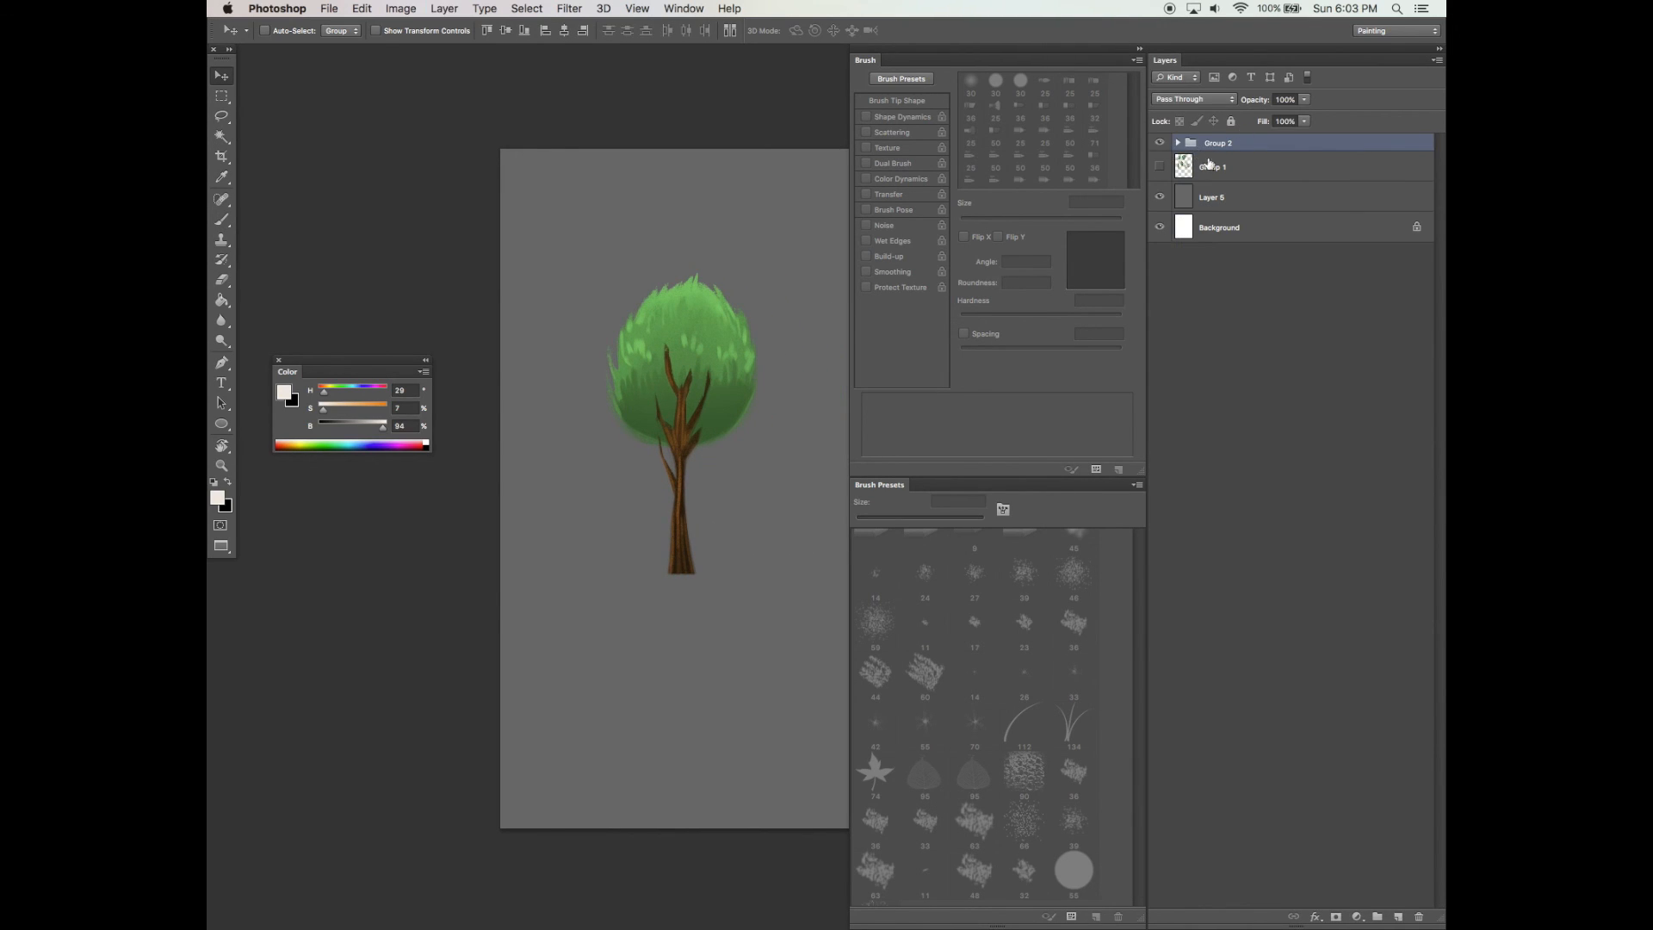
# Show the leaf group and move the tree group to the right of the leaves
pyautogui.click(1159, 167)
pyautogui.moveTo(719, 502); pyautogui.dragTo(601, 521)
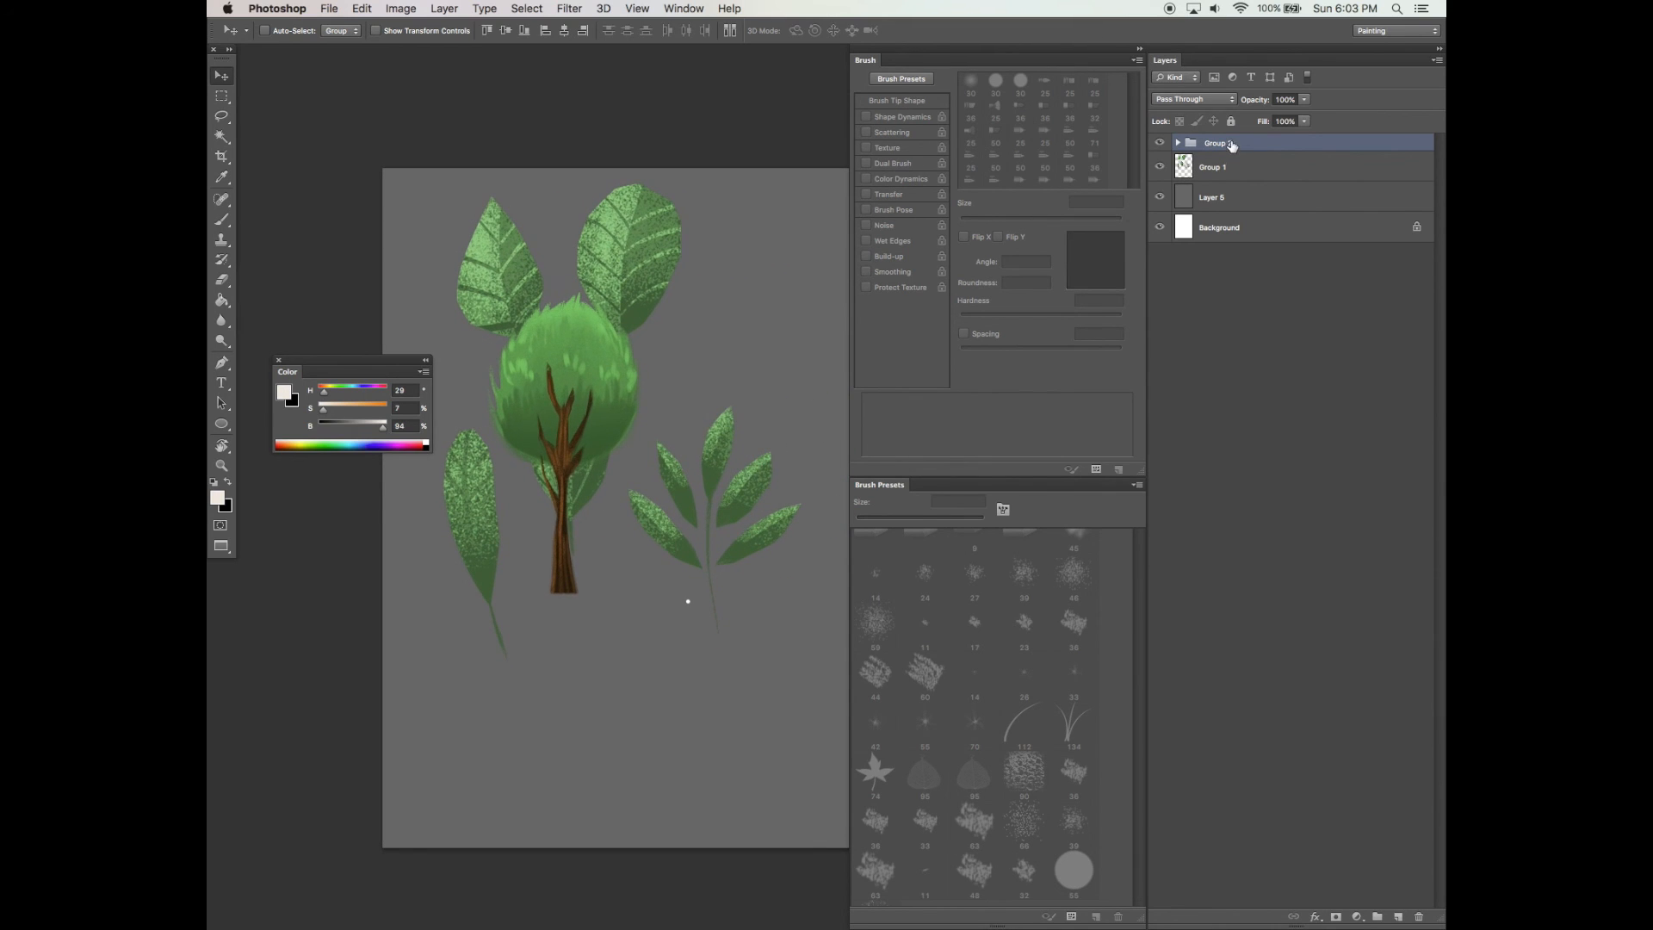
pyautogui.moveTo(594, 432); pyautogui.dragTo(826, 320)
pyautogui.hscroll(1, 766, 462)
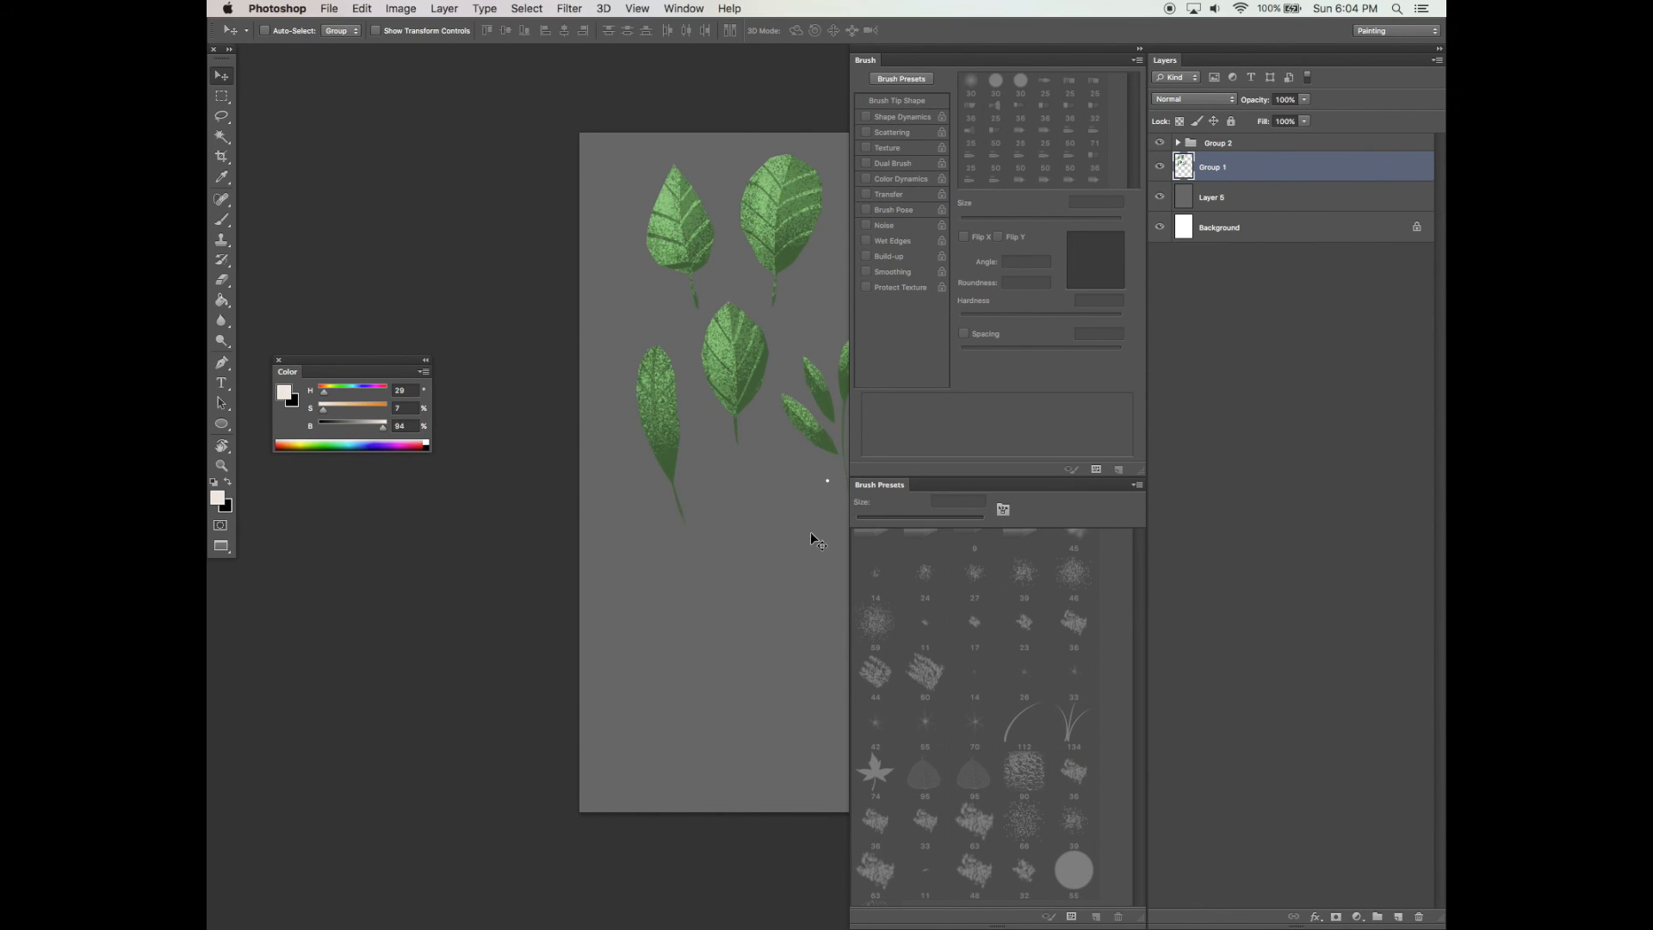
pyautogui.press('Tab')
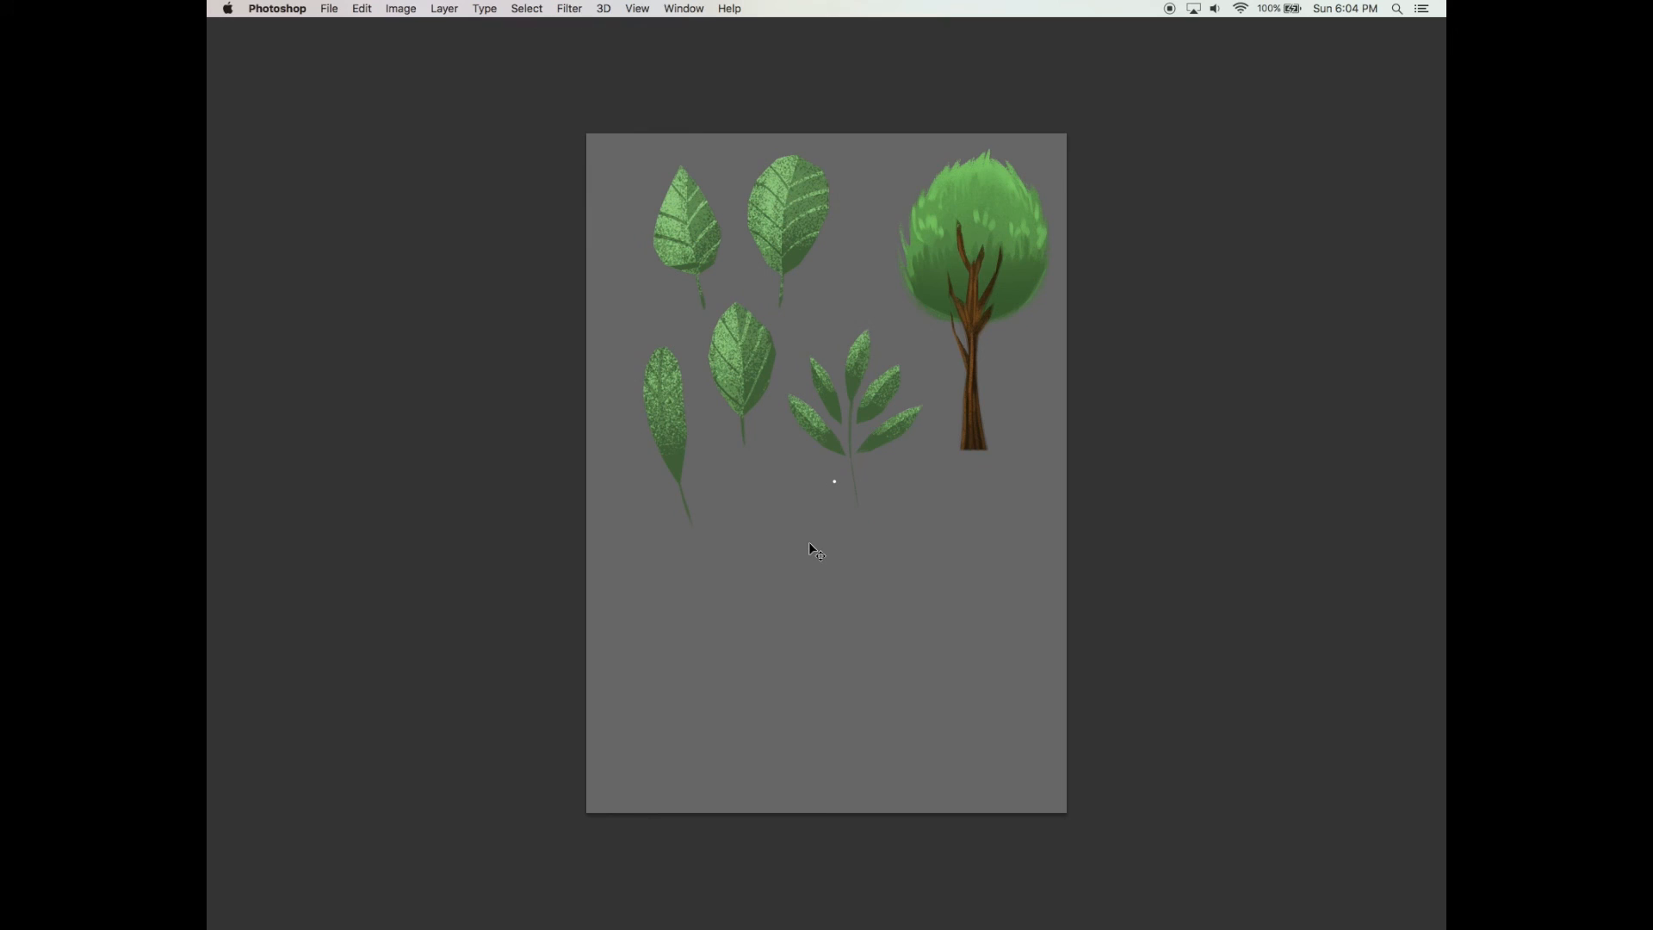